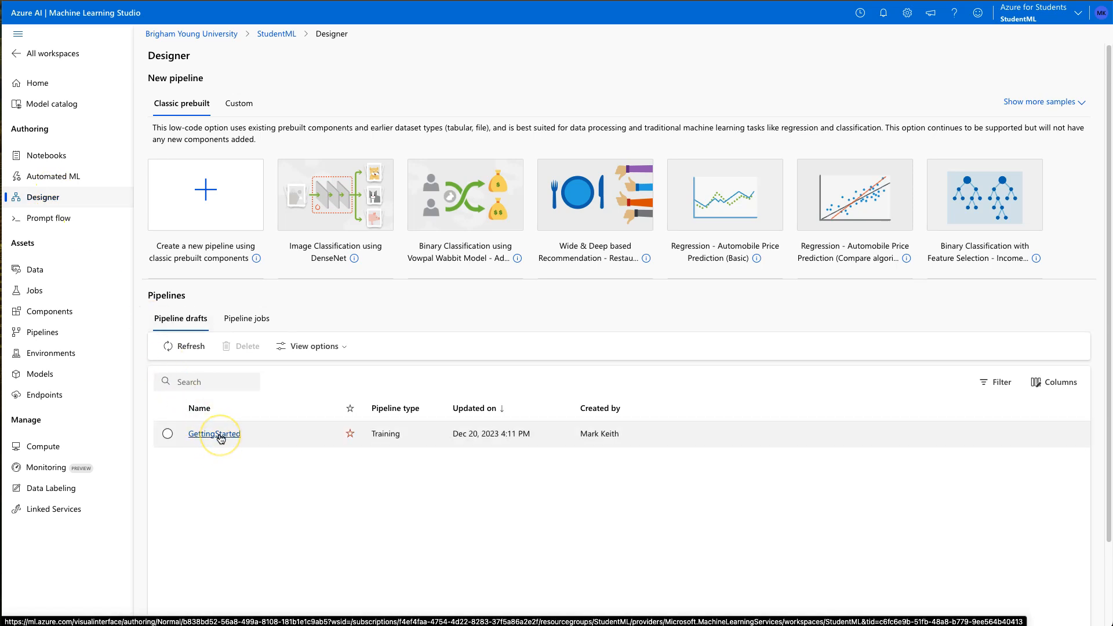
# Create a new pipeline using classic prebuilt components and rename its draft IntroductionToPipelines
pyautogui.click(205, 200)
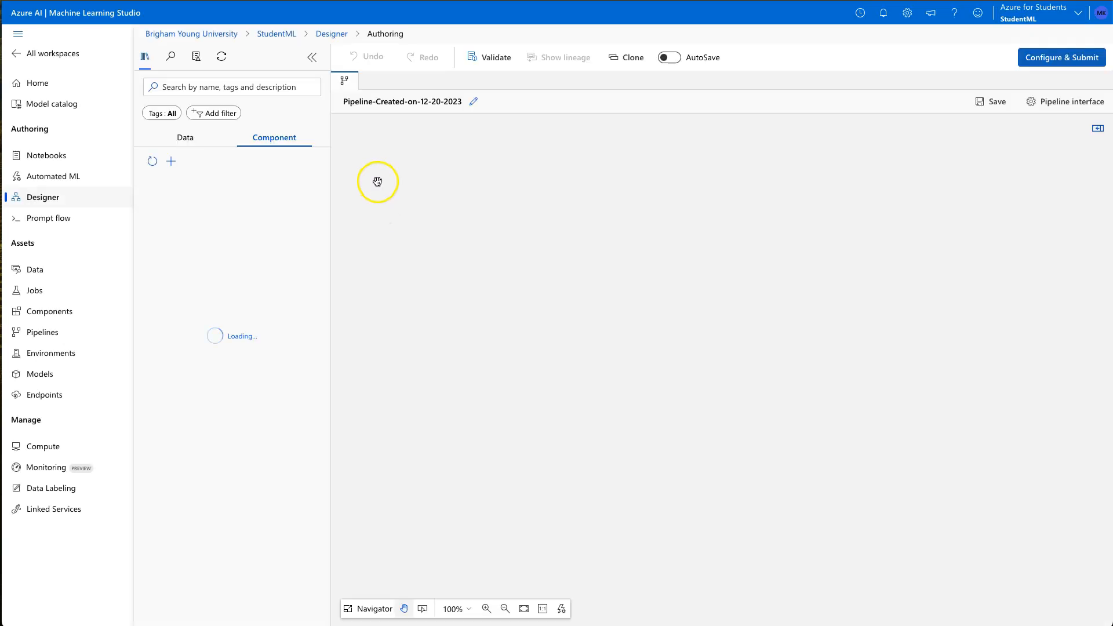
pyautogui.click(473, 102)
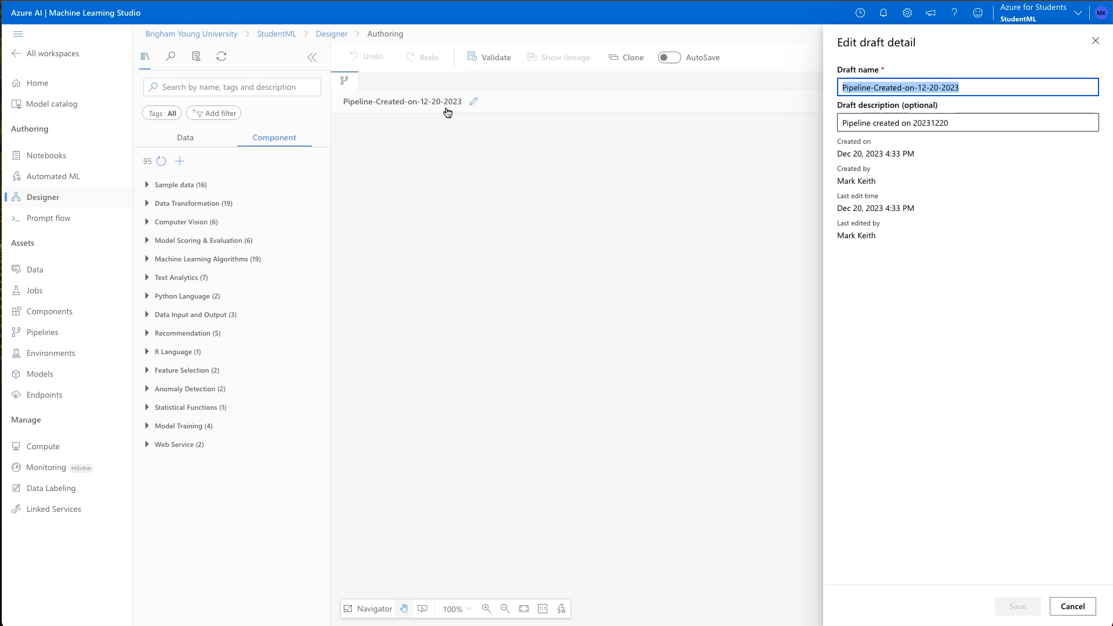
pyautogui.write('Introduc')
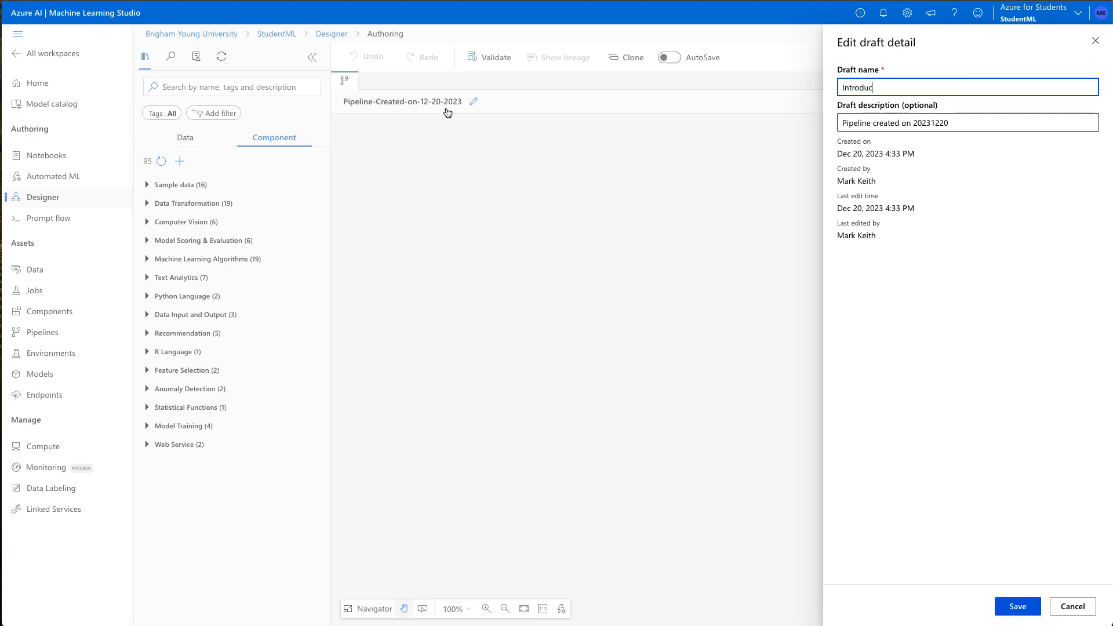
pyautogui.write('tionToPipelines')
pyautogui.click(1016, 605)
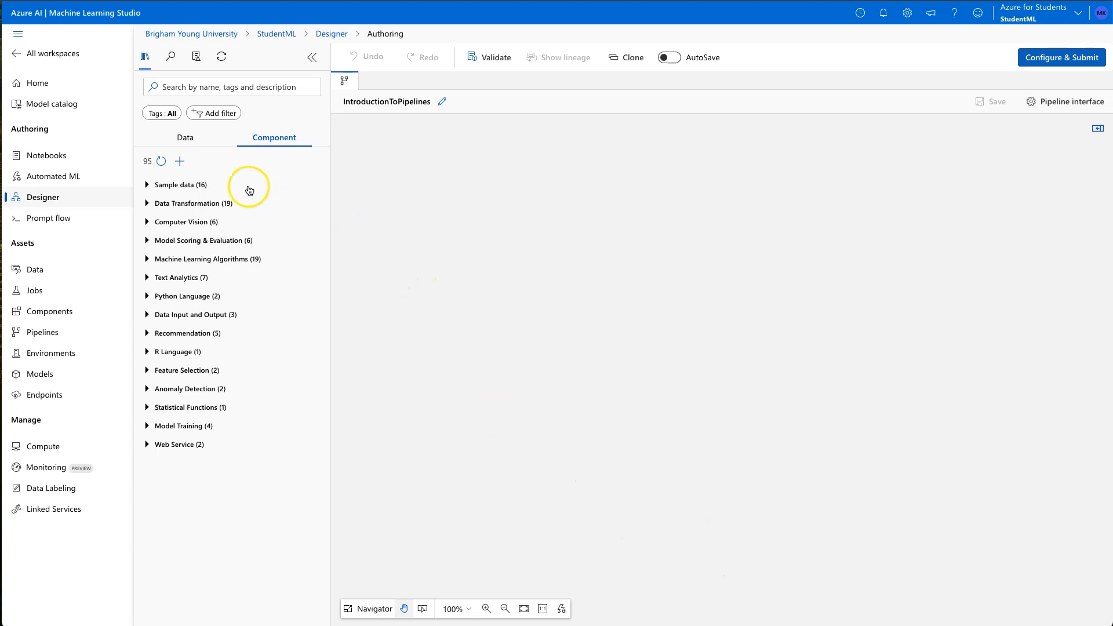
# Place the Insurance_data dataset near the top of the empty pipeline canvas
pyautogui.click(185, 142)
pyautogui.moveTo(206, 235); pyautogui.dragTo(542, 149)
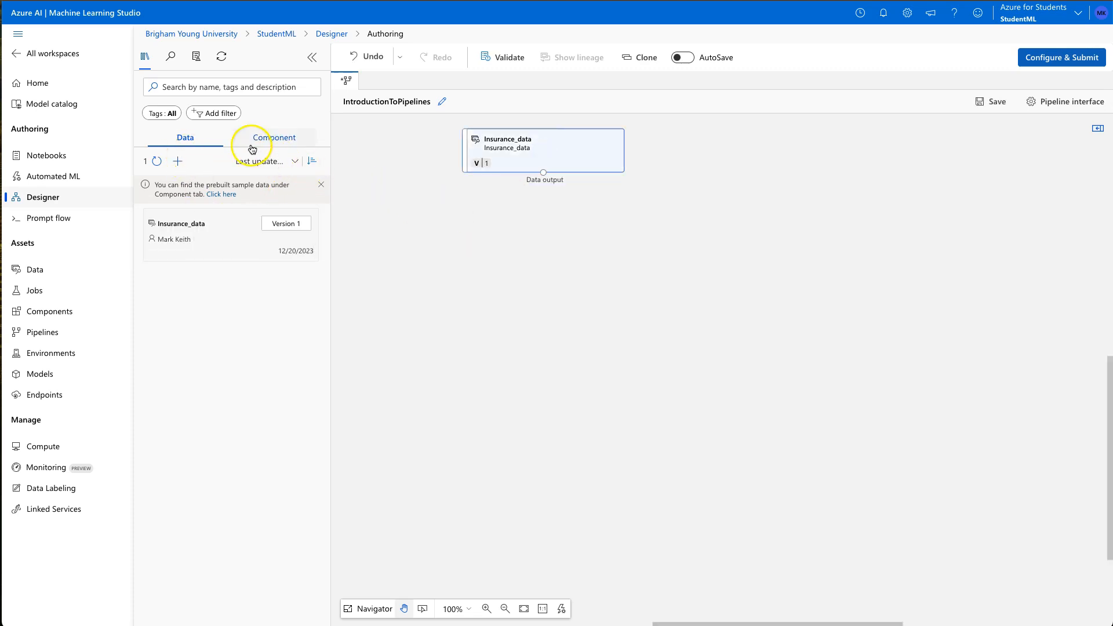
# Find the Select Columns in Dataset component, place it below Insurance_data, and connect the dataset's output to its input
pyautogui.click(235, 88)
pyautogui.click(276, 137)
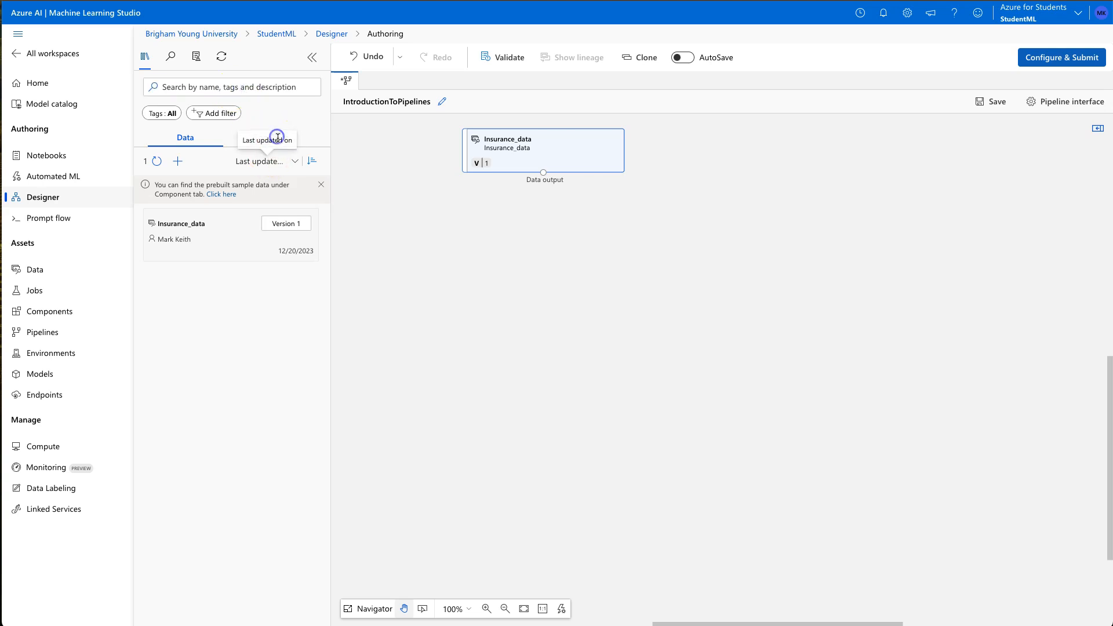
pyautogui.click(276, 137)
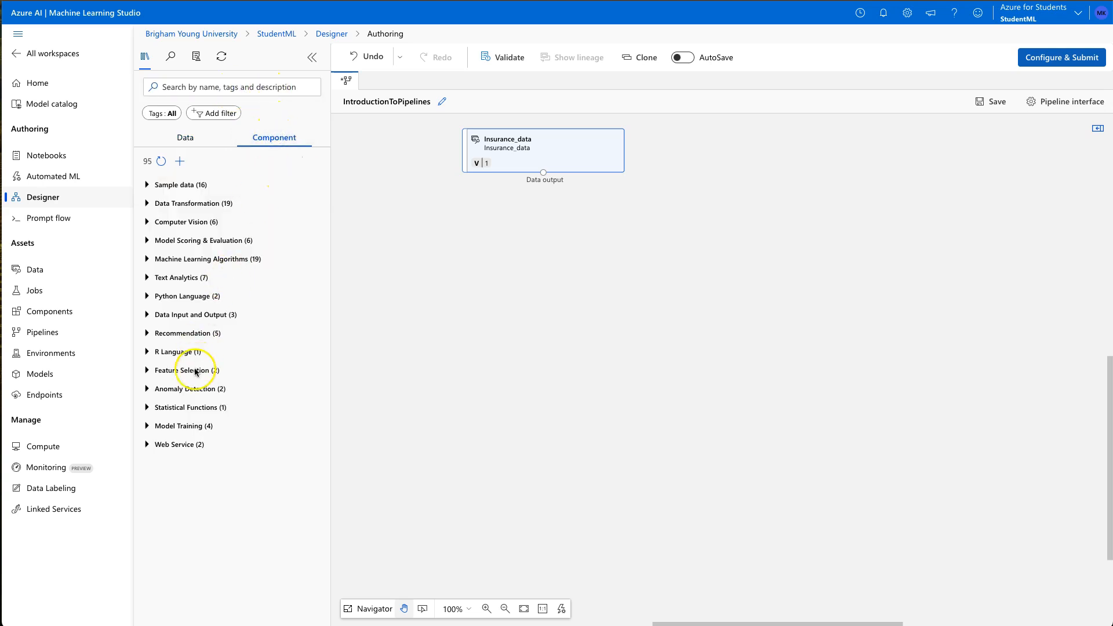
pyautogui.click(200, 87)
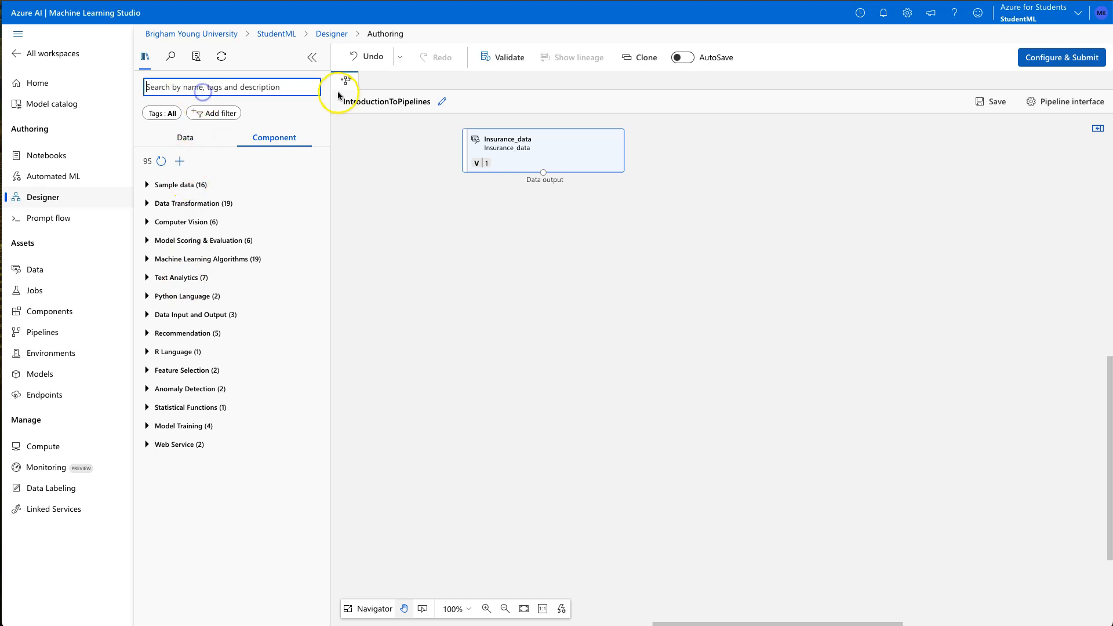
pyautogui.write('select')
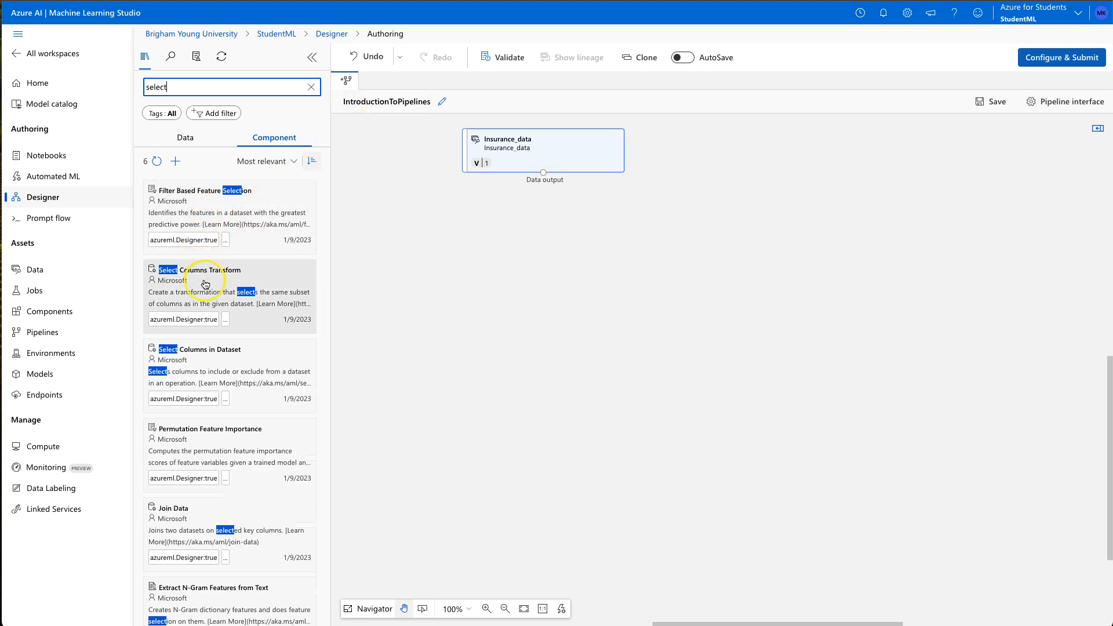
pyautogui.moveTo(197, 374); pyautogui.dragTo(543, 215)
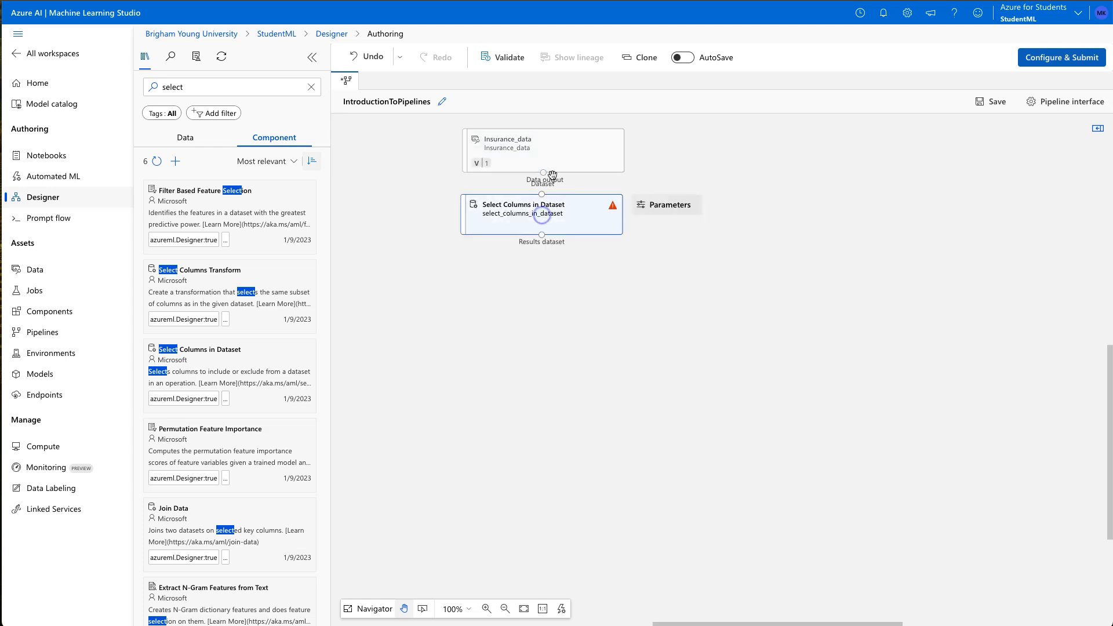
pyautogui.moveTo(544, 175); pyautogui.dragTo(551, 225)
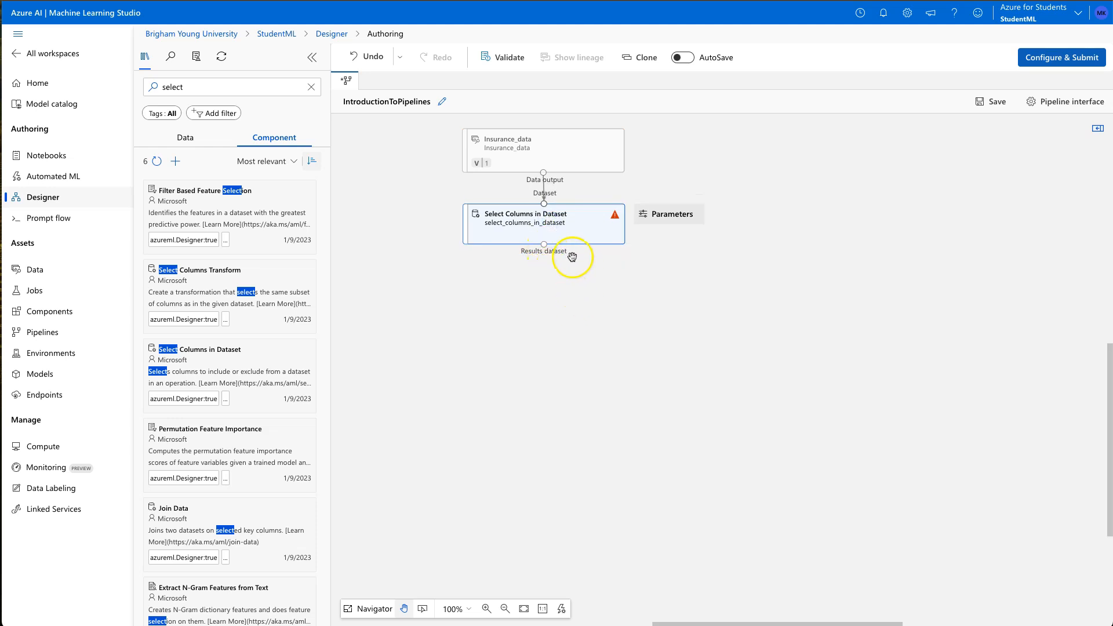
# Set Select Columns in Dataset to choose by name, include all available columns, save the selection and close the component's settings
pyautogui.click(683, 219)
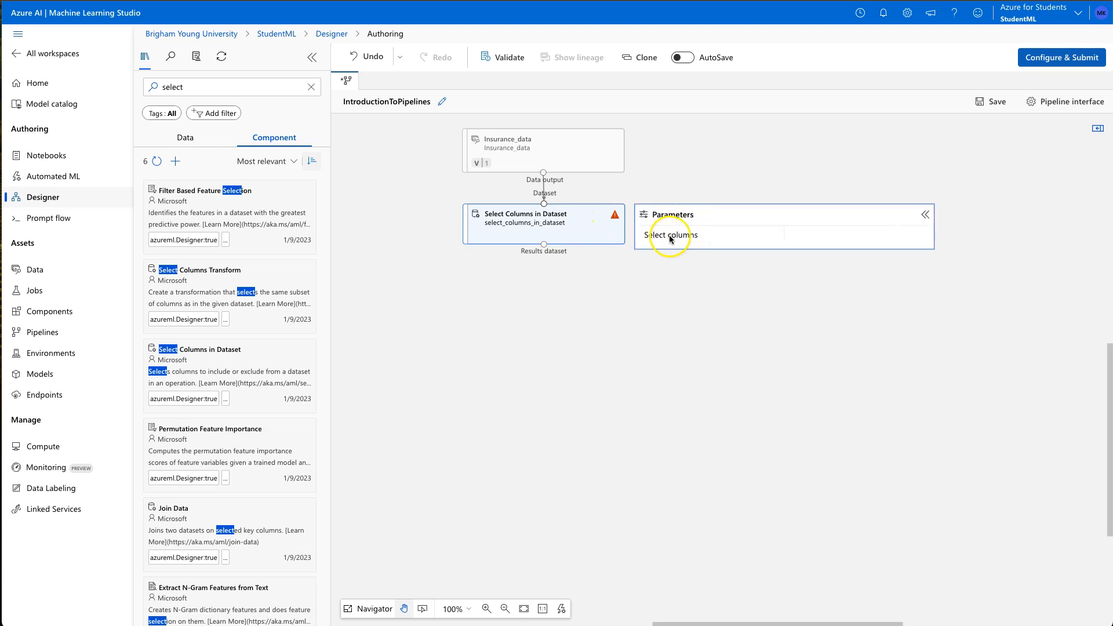
pyautogui.click(572, 224)
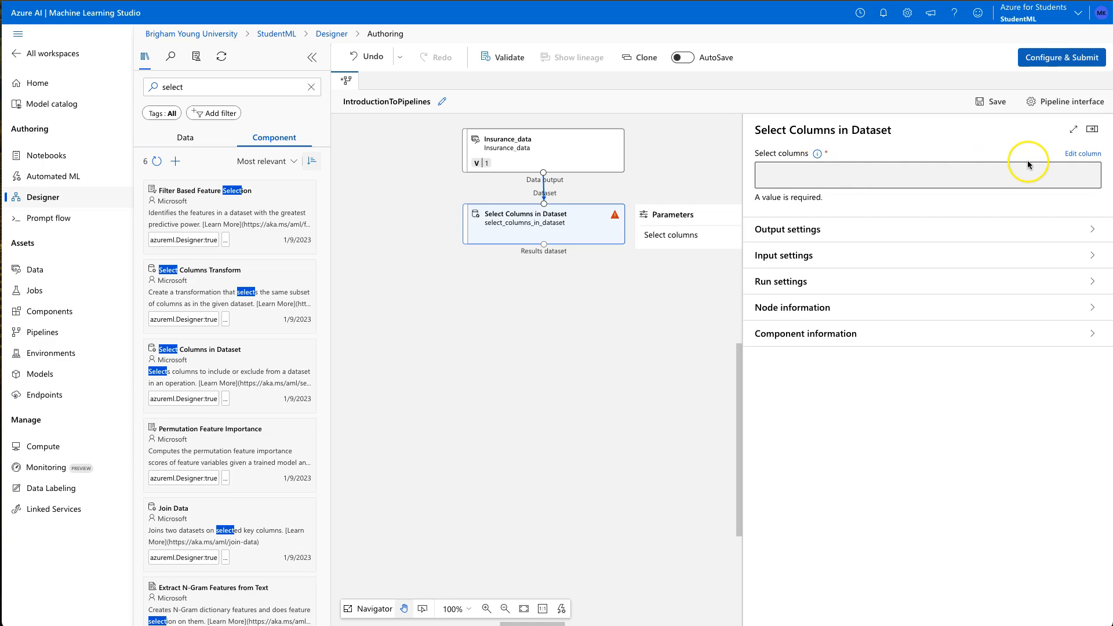
pyautogui.click(1081, 154)
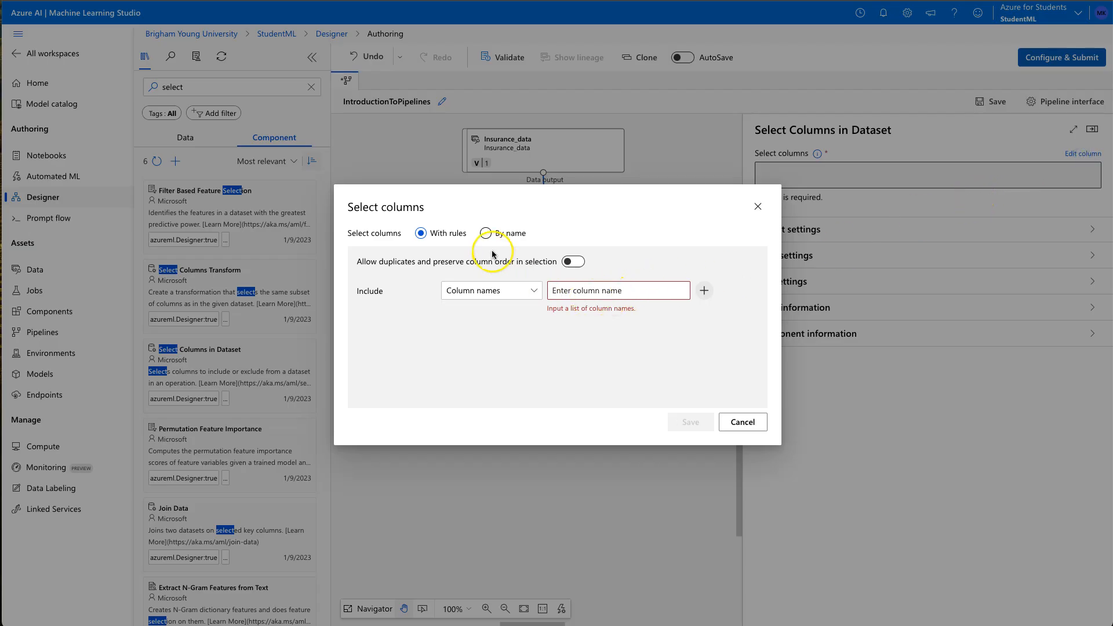
pyautogui.click(486, 233)
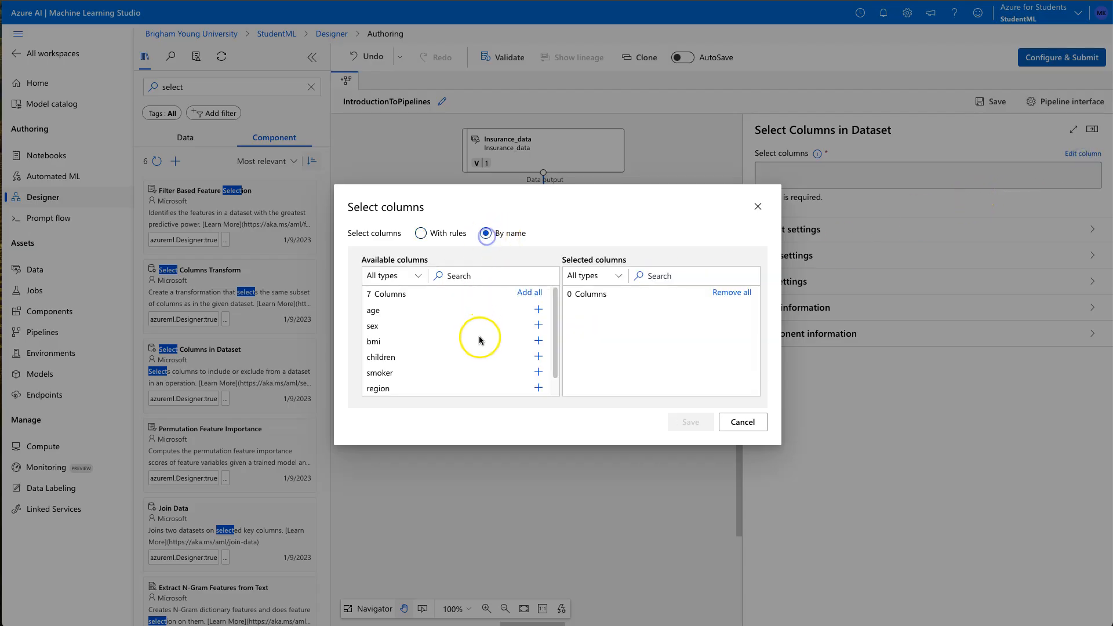
pyautogui.click(529, 292)
pyautogui.click(689, 426)
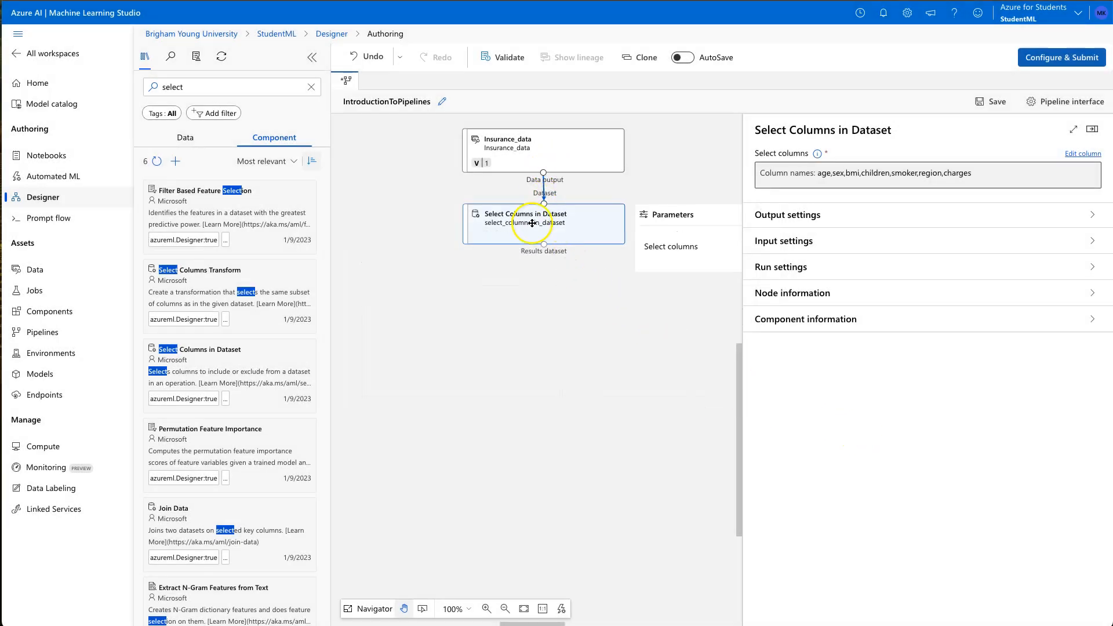
pyautogui.click(563, 227)
pyautogui.click(562, 227)
pyautogui.click(550, 227)
pyautogui.click(1092, 129)
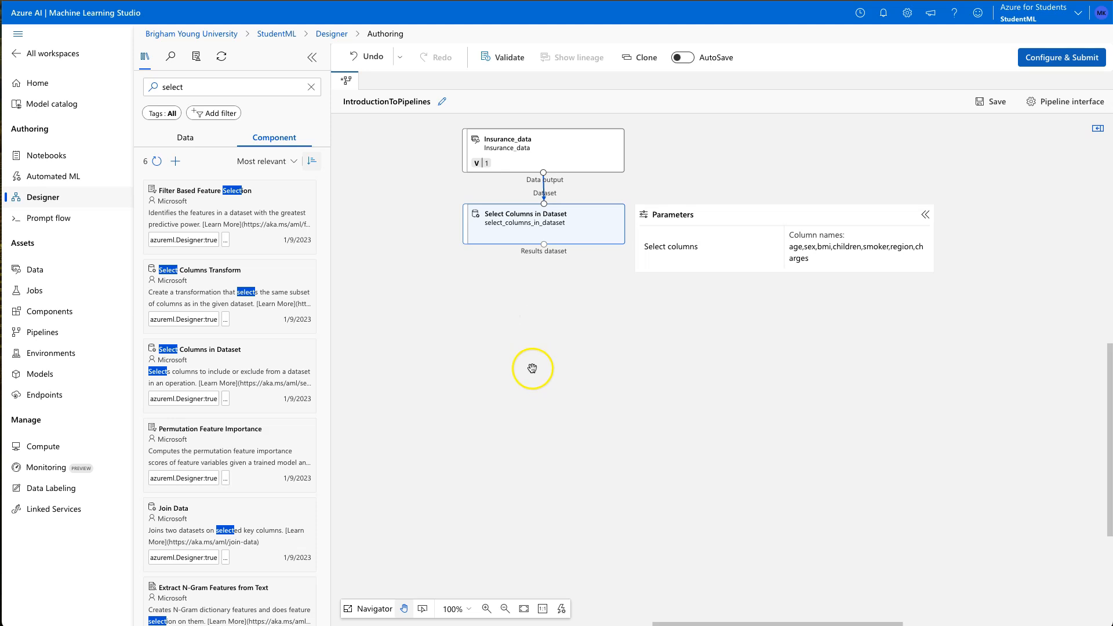
# Find the Split Data component, place it below Select Columns in Dataset, and connect the results dataset to its input
pyautogui.click(311, 87)
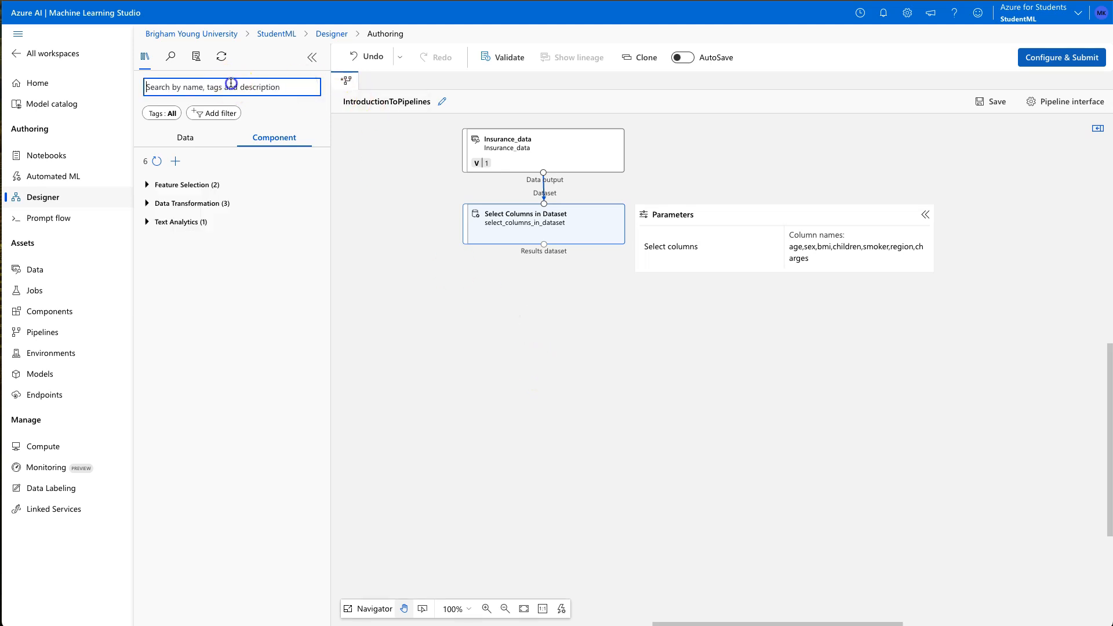
pyautogui.write('split')
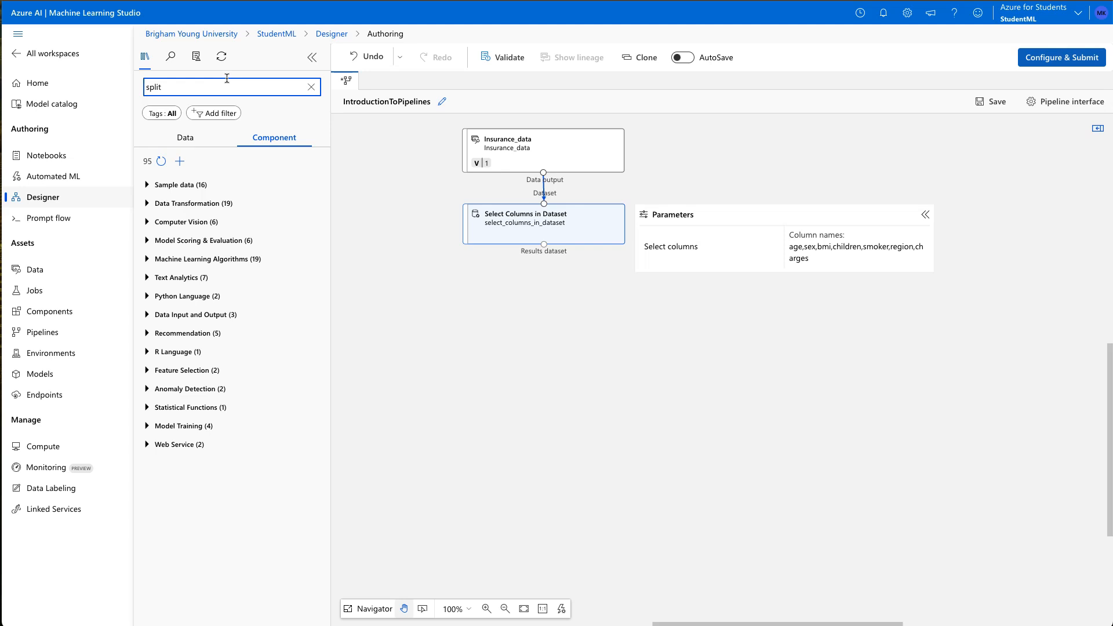
pyautogui.write(' data')
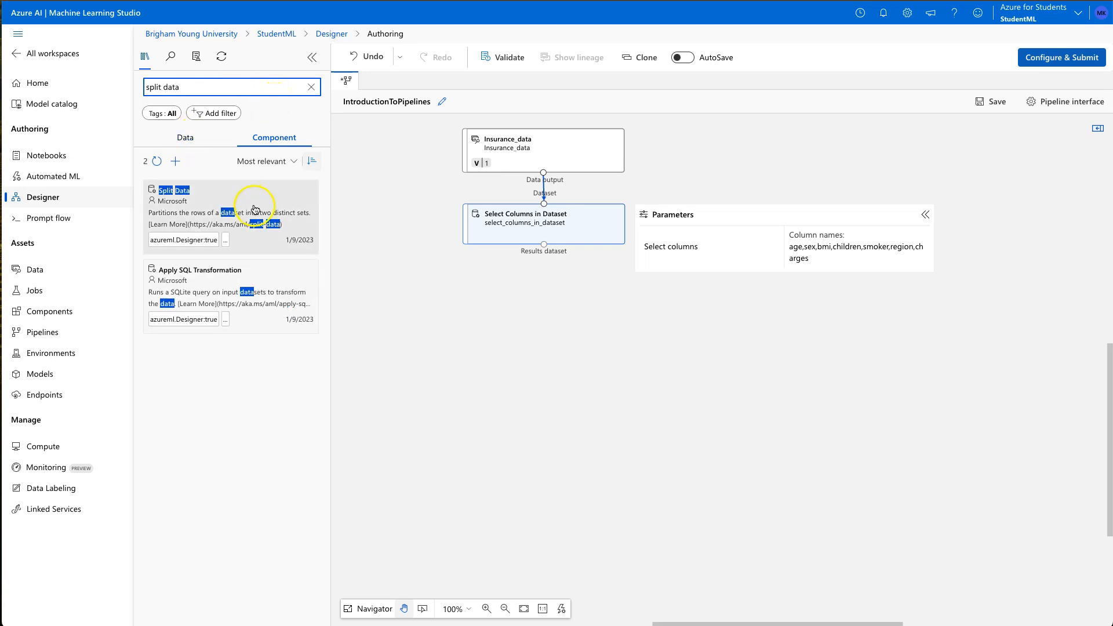
pyautogui.moveTo(192, 214)
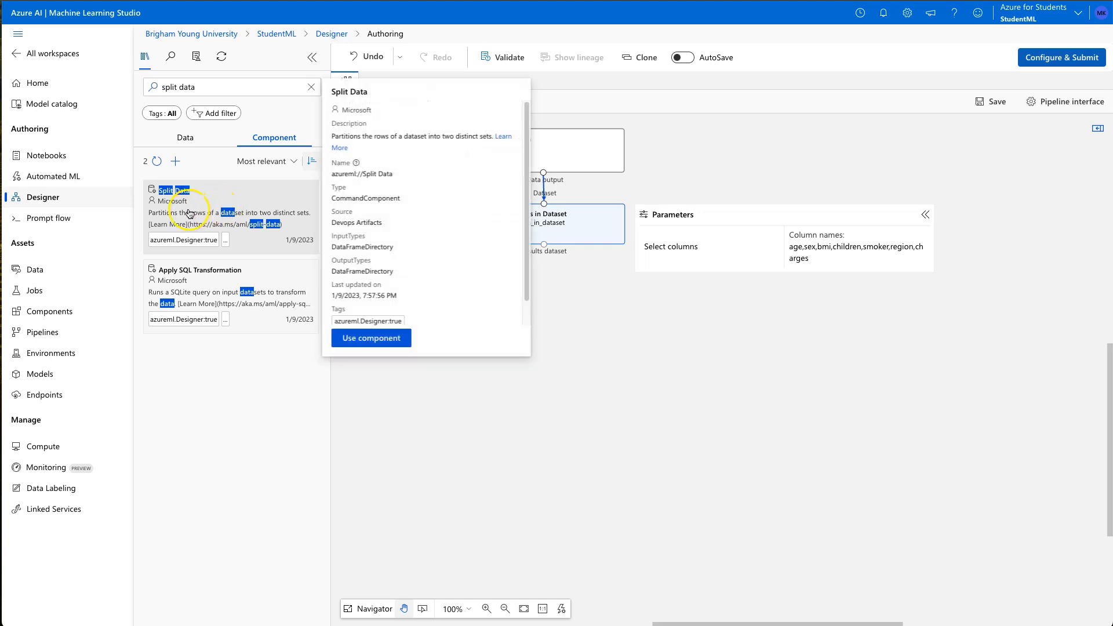
pyautogui.moveTo(203, 213); pyautogui.dragTo(544, 296)
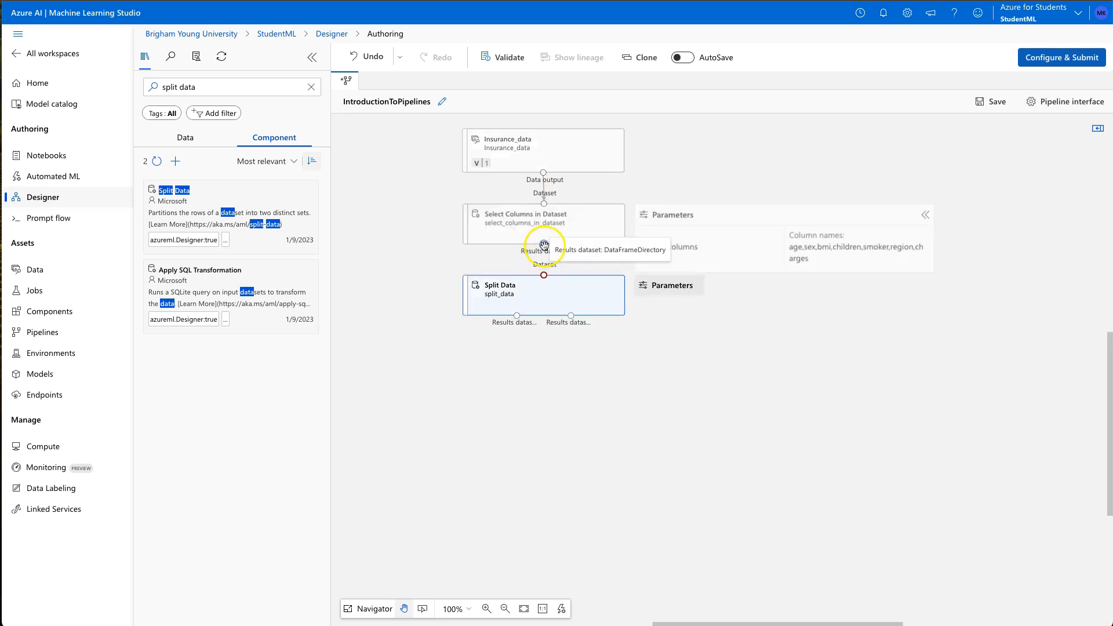
pyautogui.moveTo(544, 244); pyautogui.dragTo(541, 299)
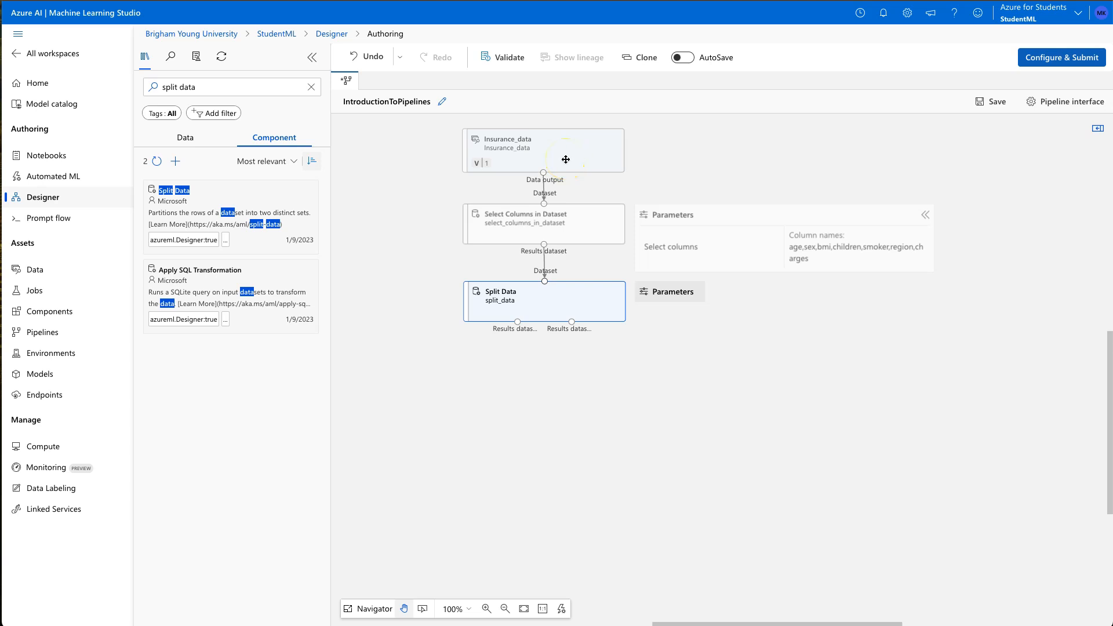
# Set Split Data's fraction of rows in the first output dataset to 0.7
pyautogui.click(565, 182)
pyautogui.click(582, 297)
pyautogui.doubleClick(552, 307)
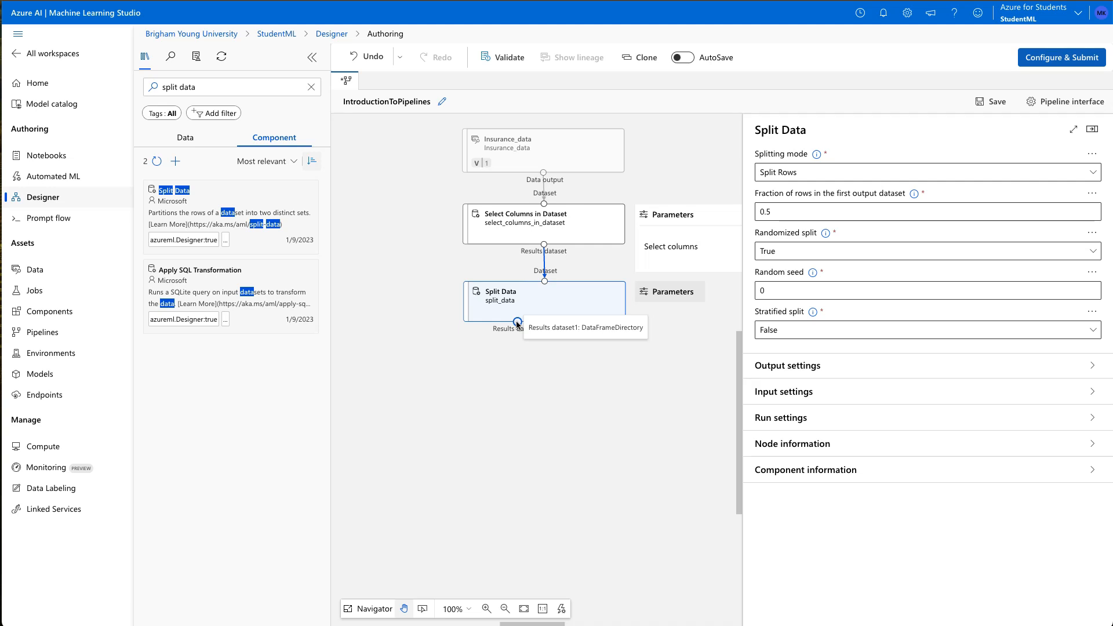
pyautogui.click(801, 212)
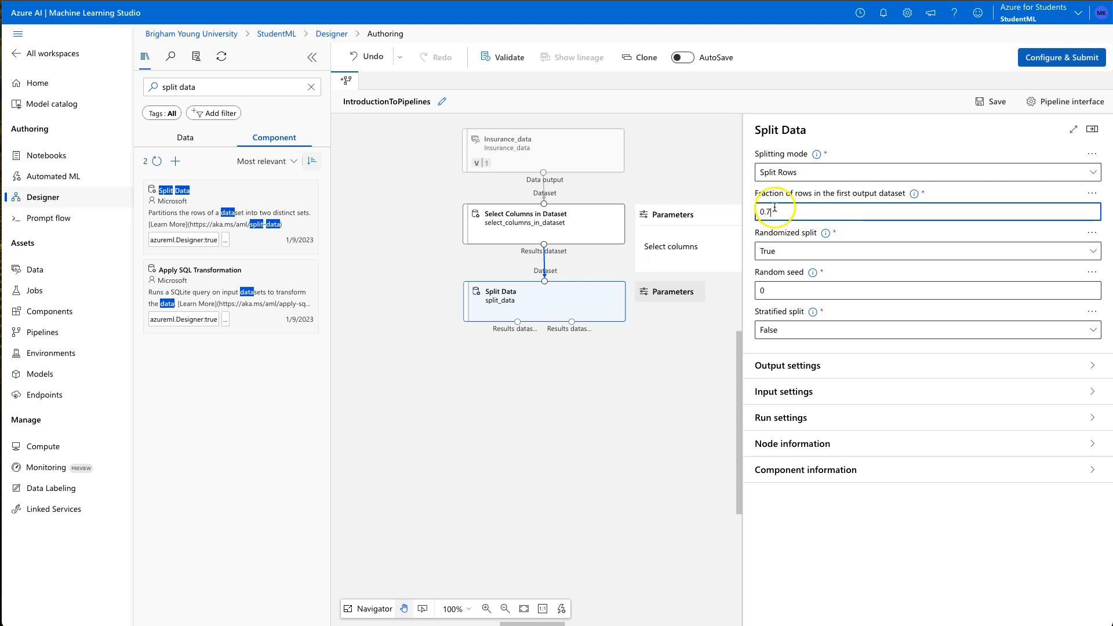
pyautogui.click(530, 305)
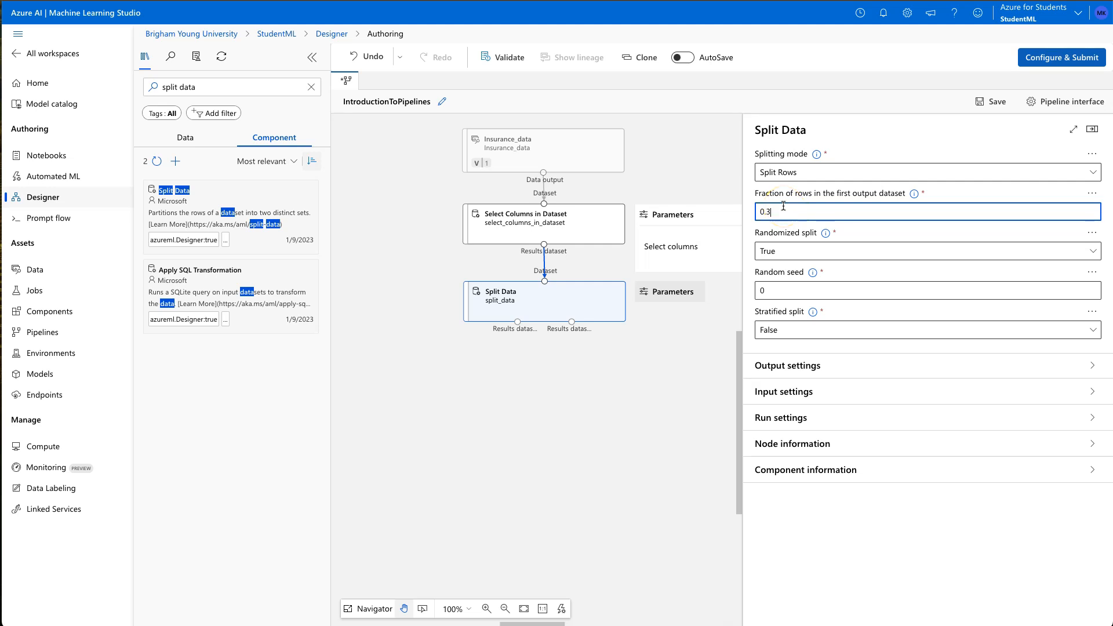
pyautogui.press('BackSpace')
pyautogui.write('7')
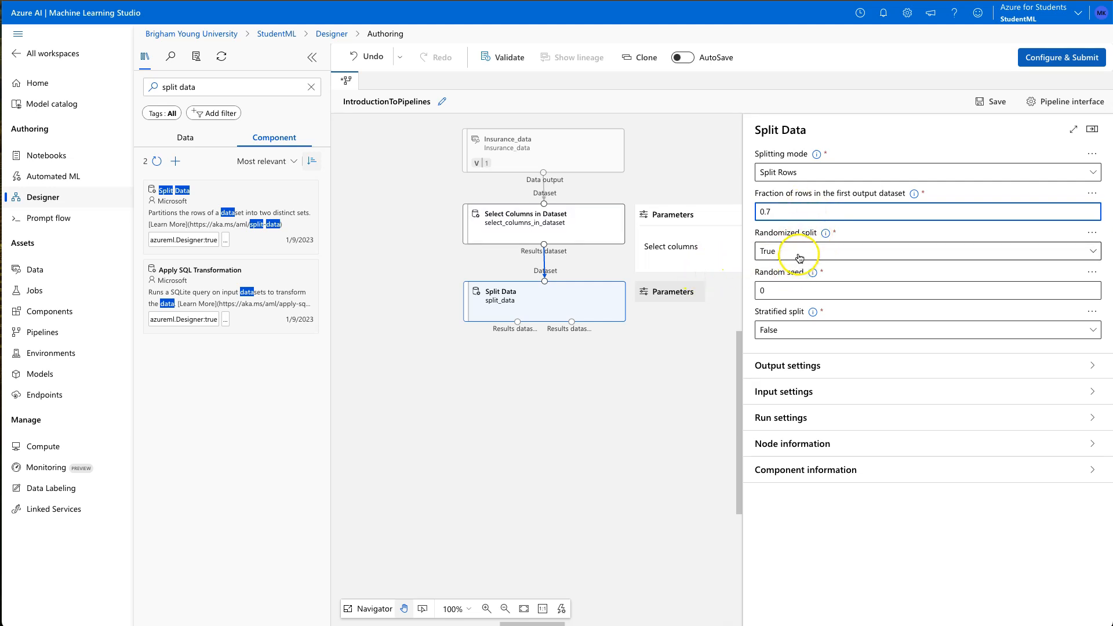
# Set the random seed of Split Data to 12345
pyautogui.click(779, 290)
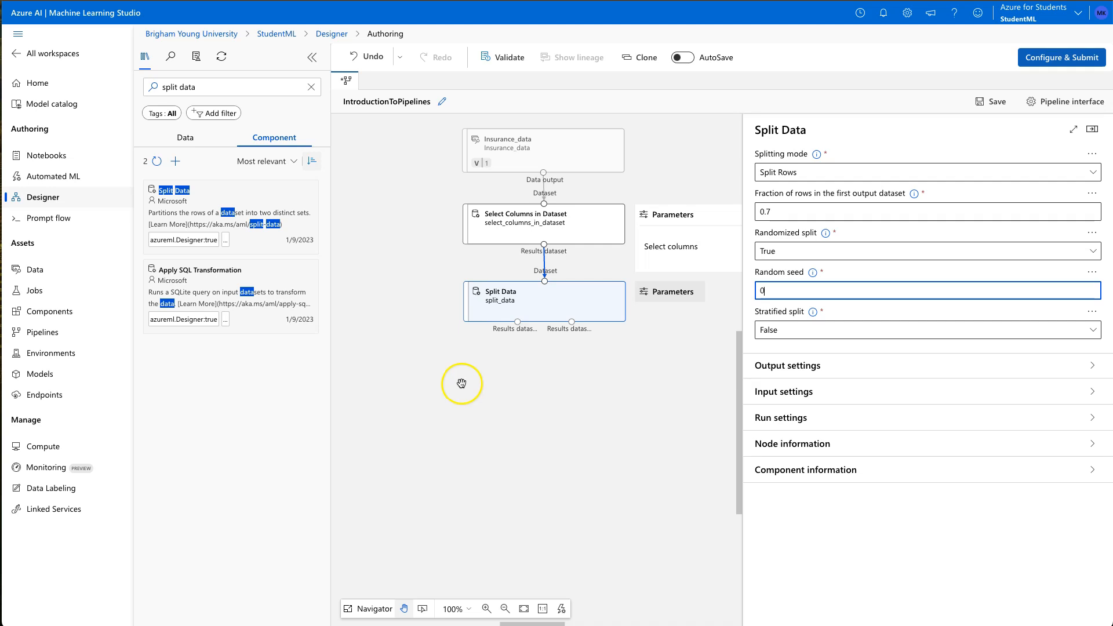
pyautogui.press('BackSpace')
pyautogui.write('12345')
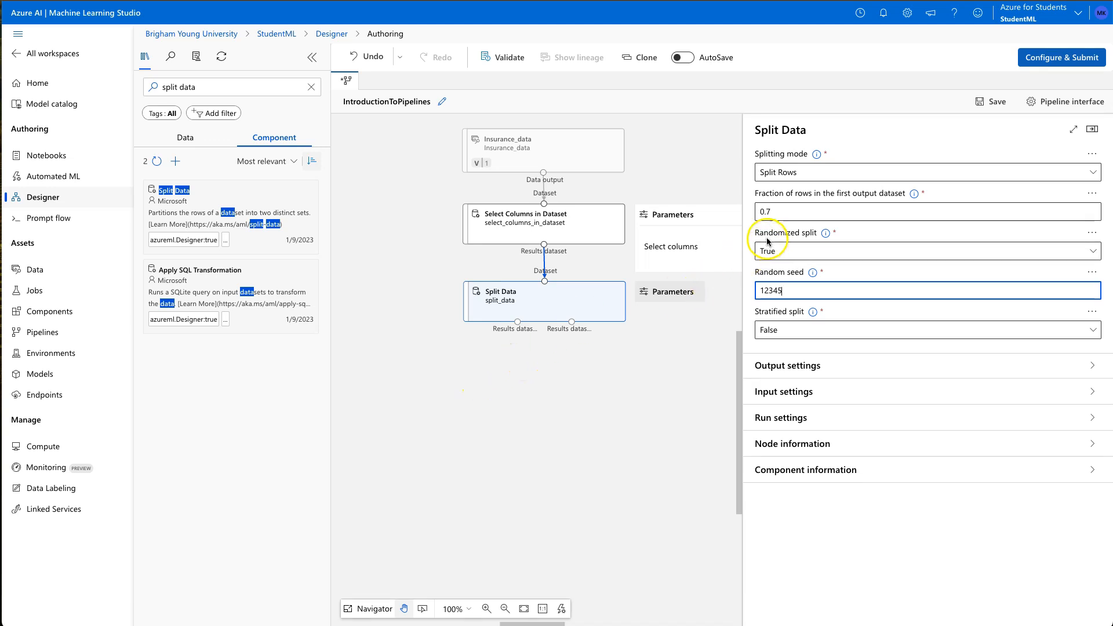
pyautogui.moveTo(804, 291); pyautogui.dragTo(760, 290)
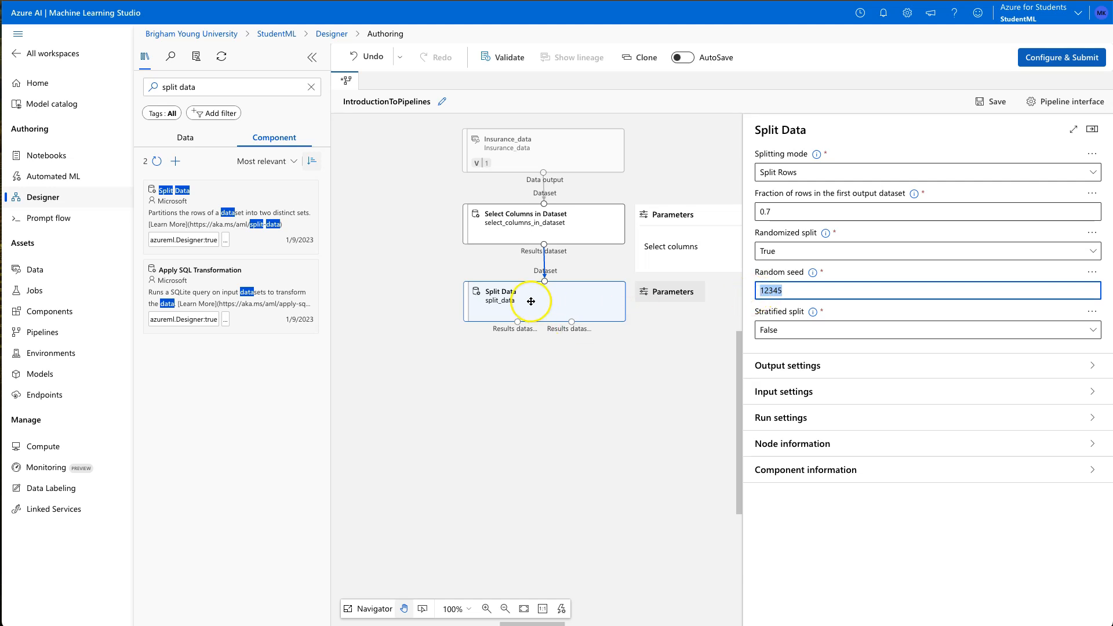
pyautogui.click(786, 291)
pyautogui.moveTo(791, 291); pyautogui.dragTo(760, 290)
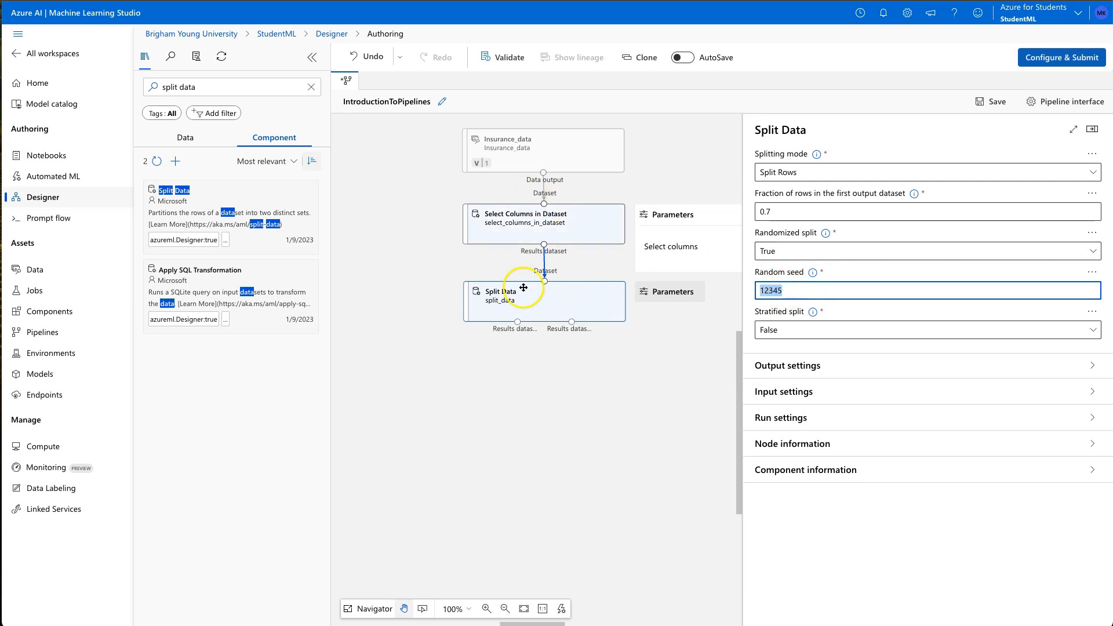
pyautogui.click(555, 400)
pyautogui.click(558, 297)
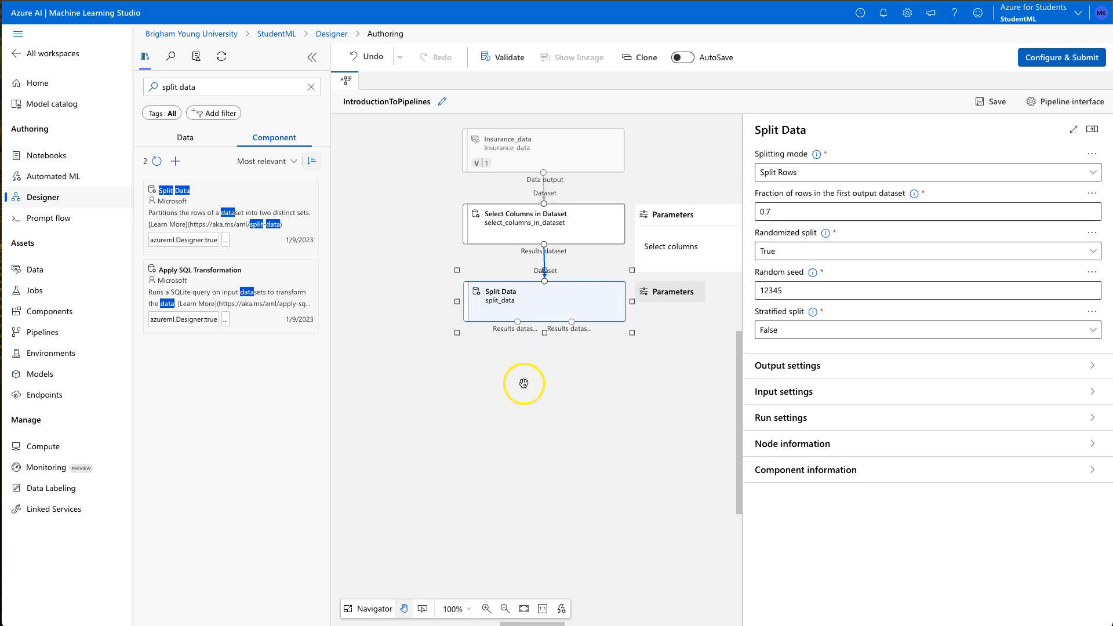
# Begin configuring the pipeline job for submission and specify a new experiment named IntroductionToPIpelines
pyautogui.click(1061, 56)
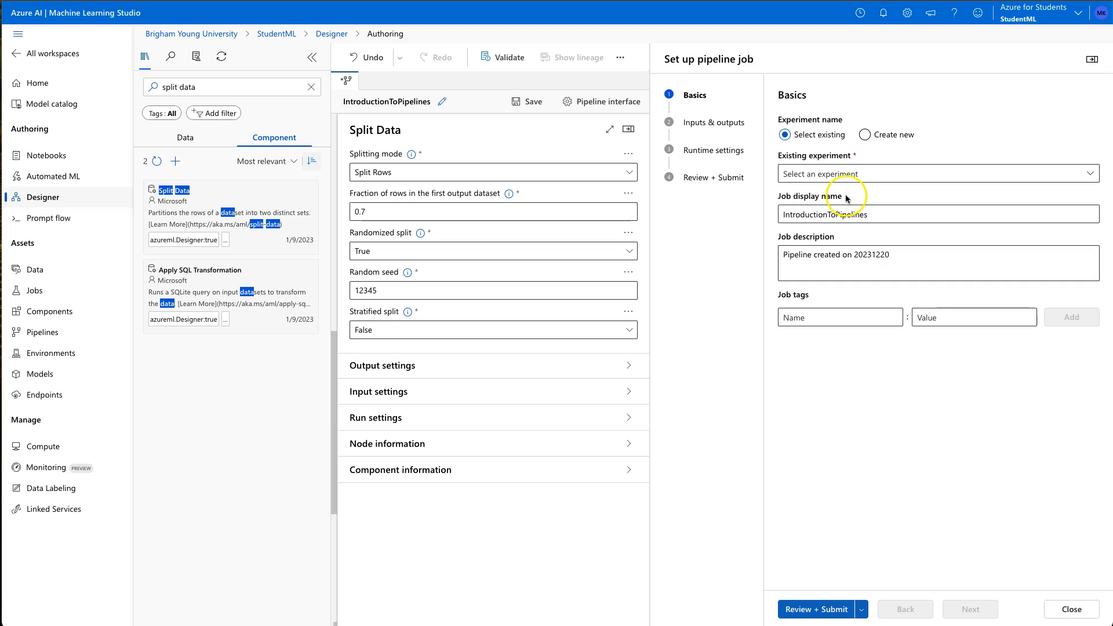
pyautogui.click(846, 174)
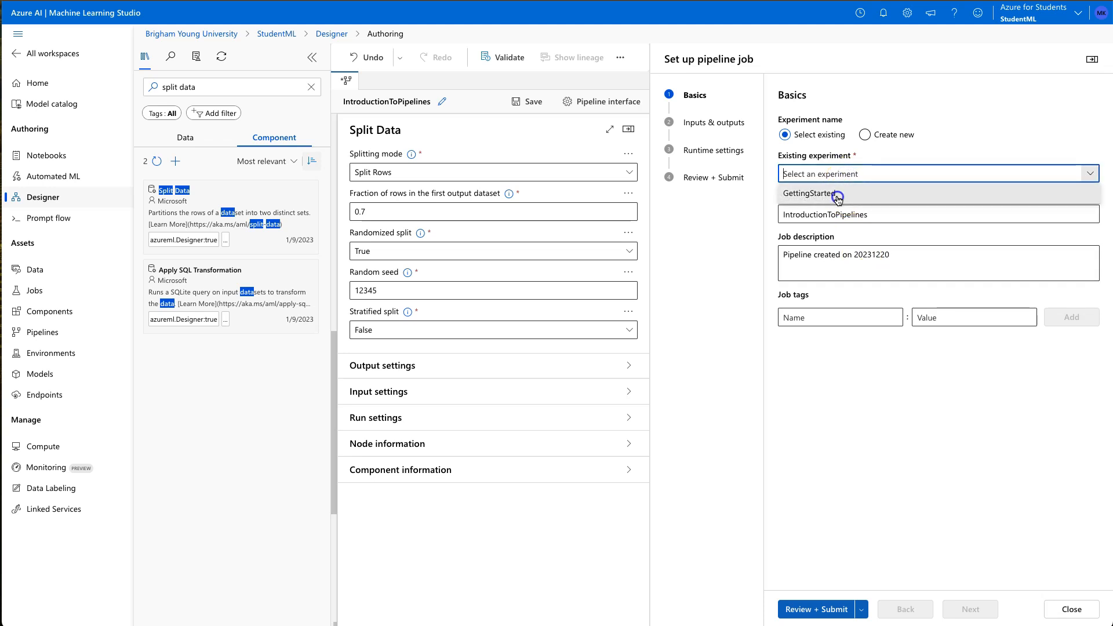
pyautogui.click(865, 135)
pyautogui.click(846, 174)
pyautogui.write('IntroductionToPIpelines')
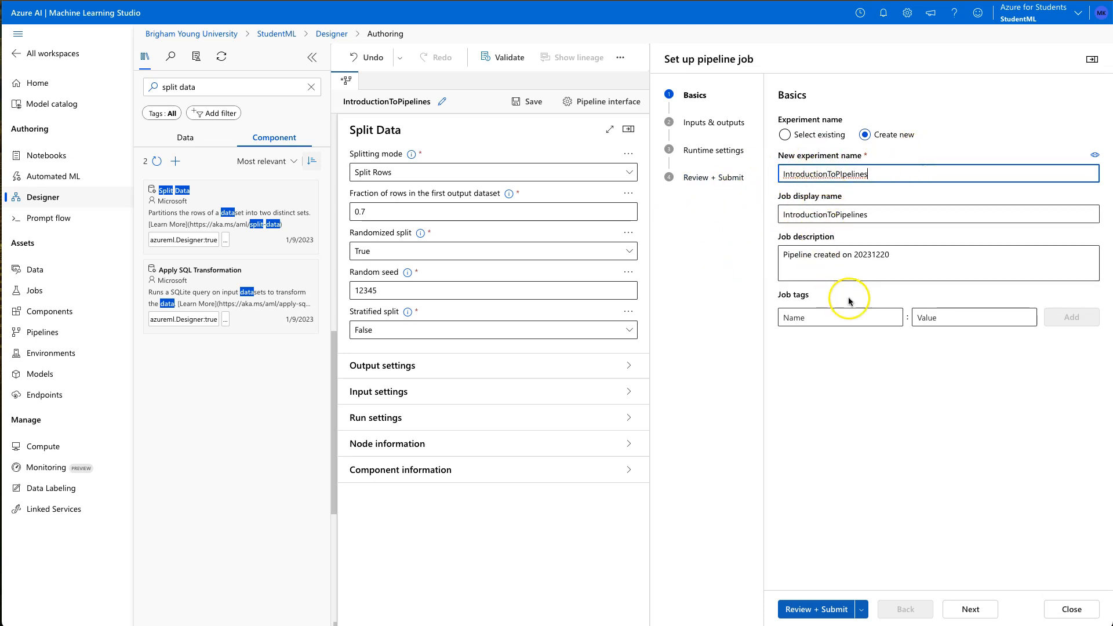
# Set the pipeline job's default compute to the StudentMLInstance compute instance and submit the job
pyautogui.click(969, 609)
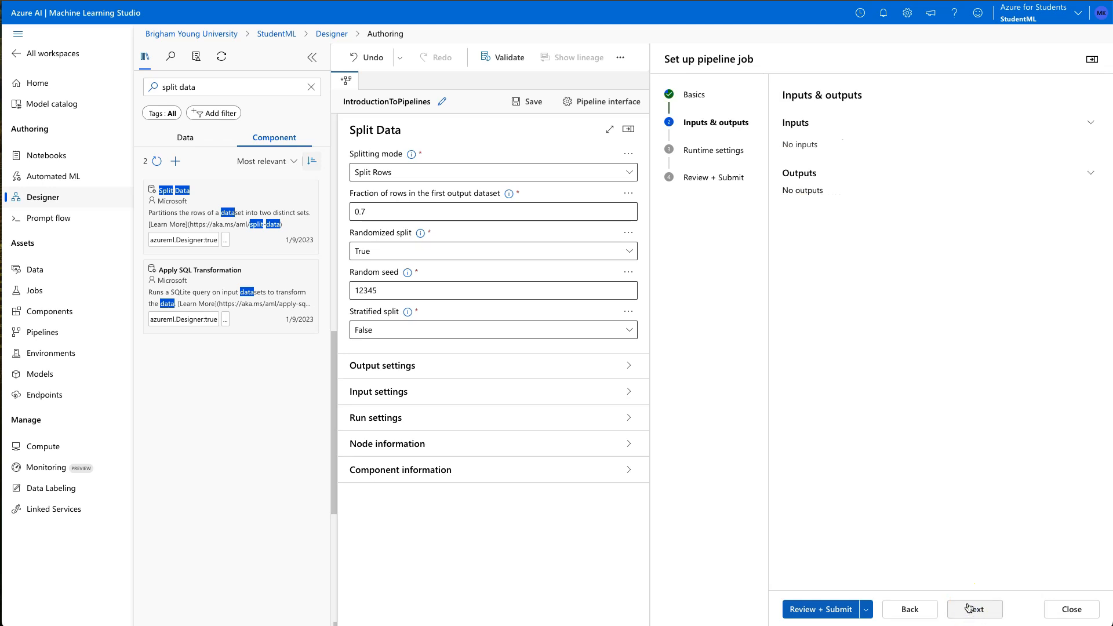
pyautogui.click(971, 610)
pyautogui.click(919, 186)
pyautogui.click(917, 187)
pyautogui.click(916, 187)
pyautogui.click(914, 199)
pyautogui.click(914, 220)
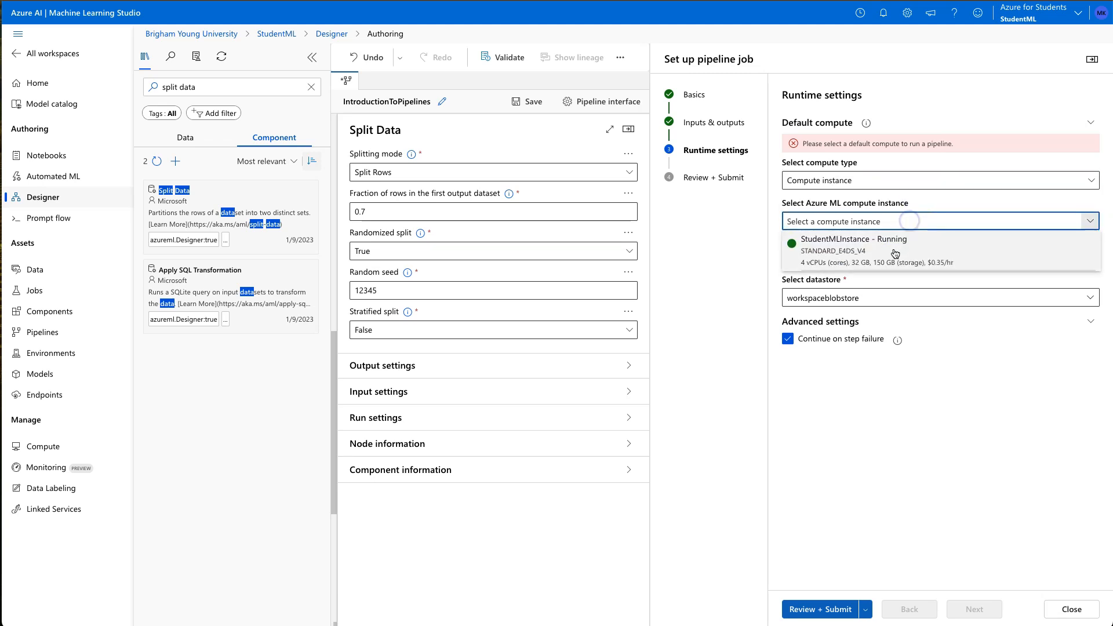
pyautogui.click(895, 253)
pyautogui.click(972, 610)
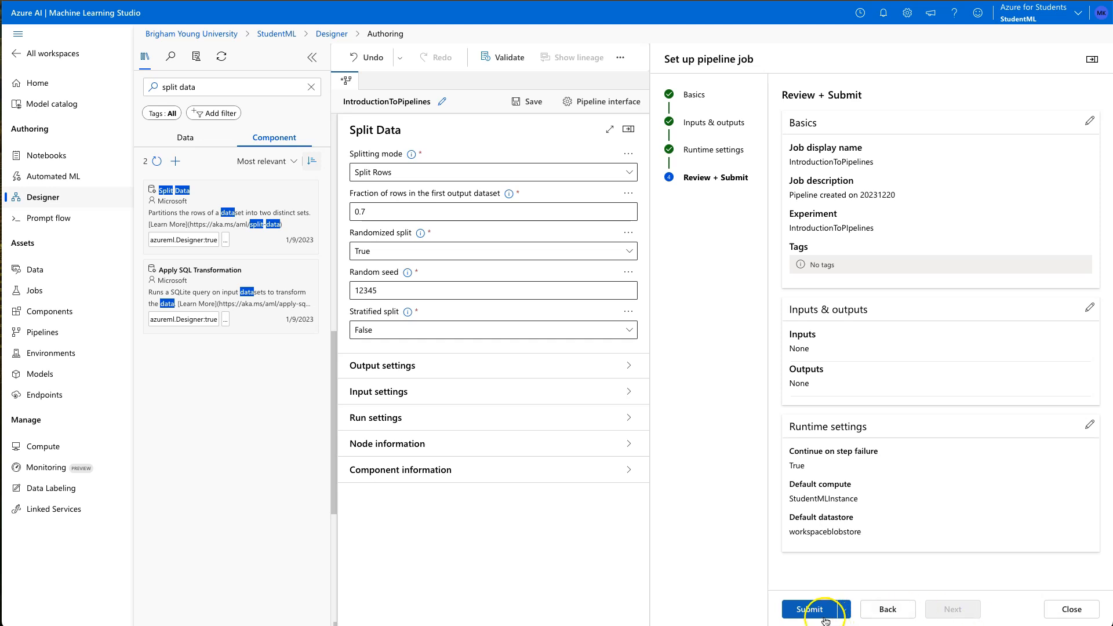
pyautogui.click(825, 615)
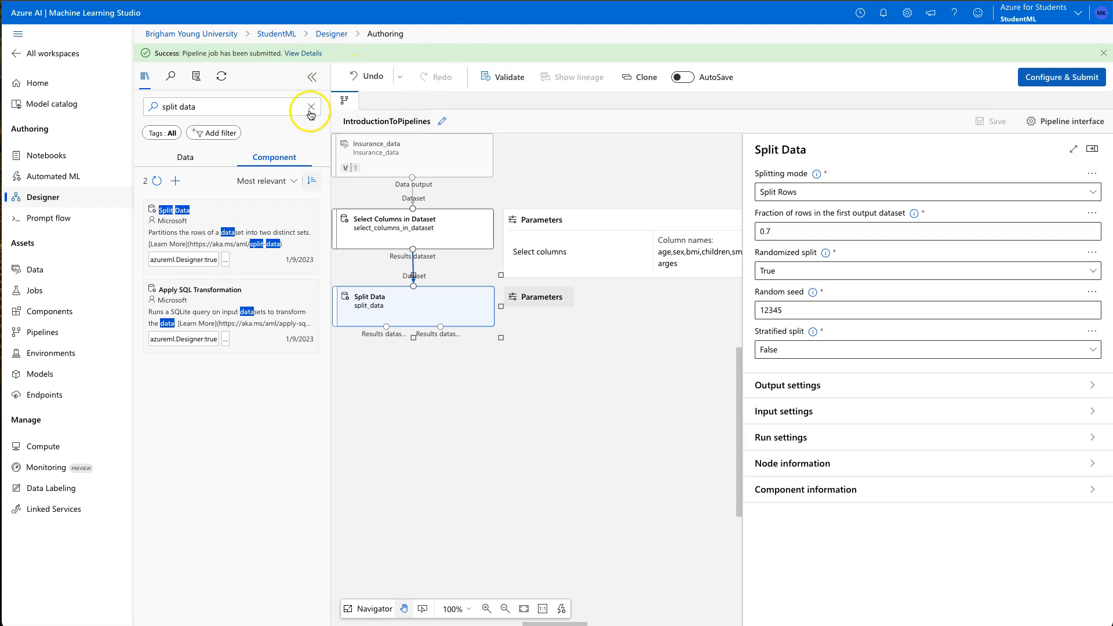
# Find the IntroductionToPIpelines experiment among the jobs, expand its IntroductionToPipelines run to check progress, and open the run's graph
pyautogui.click(45, 296)
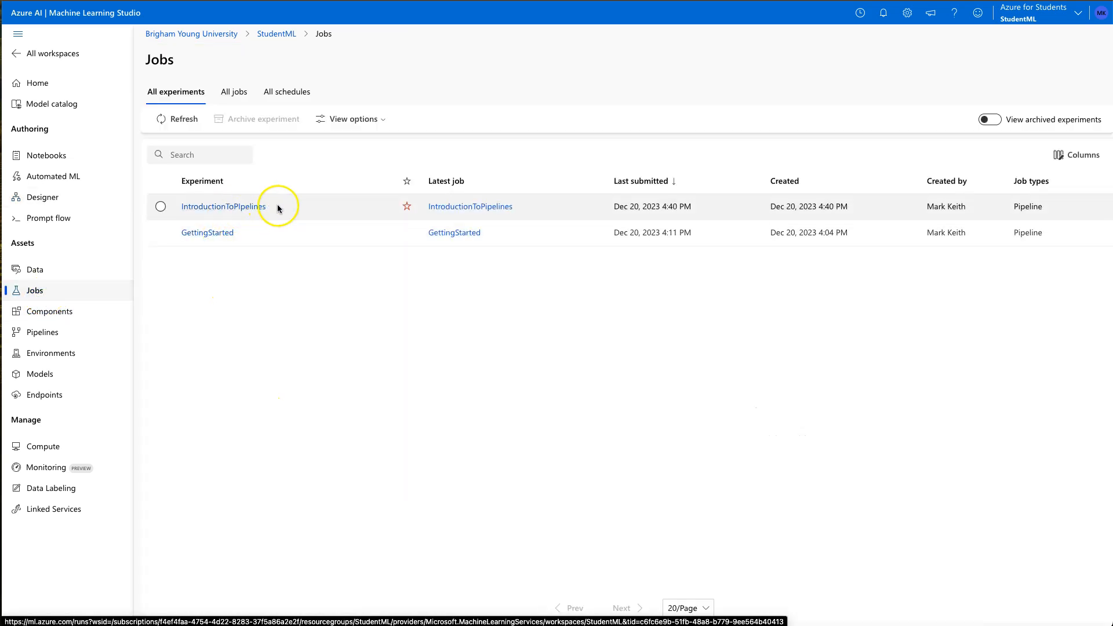
pyautogui.click(248, 207)
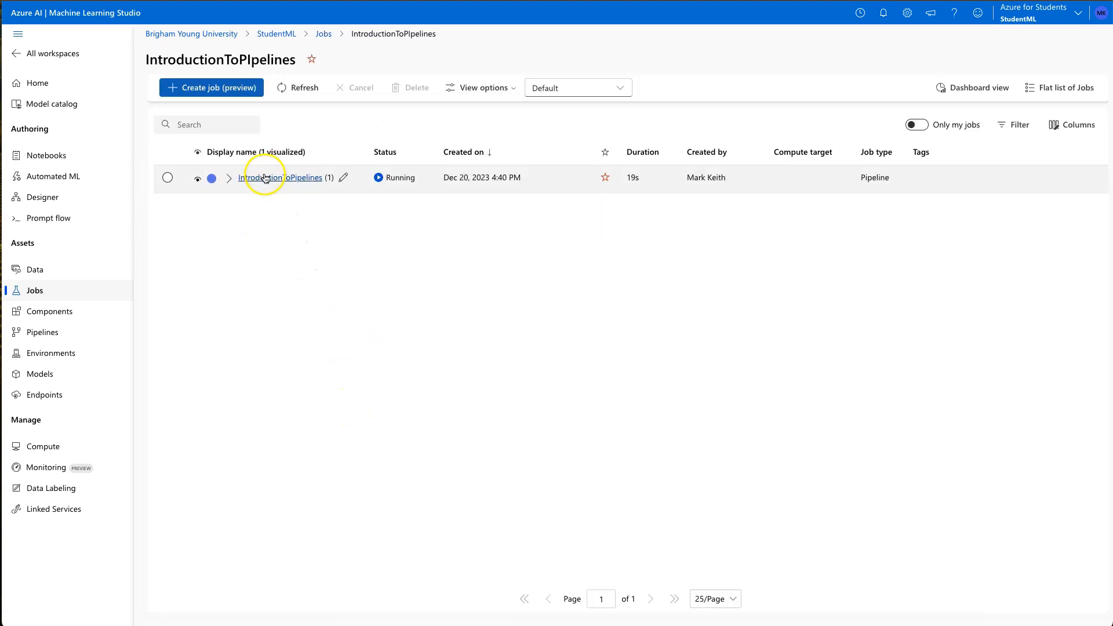
pyautogui.click(229, 178)
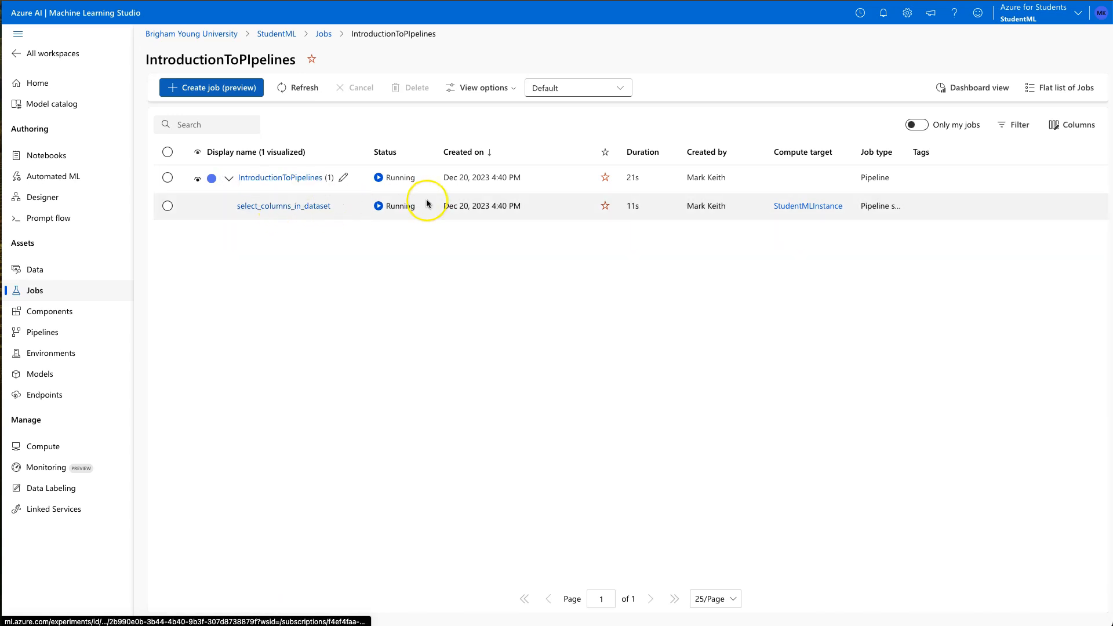
pyautogui.click(274, 179)
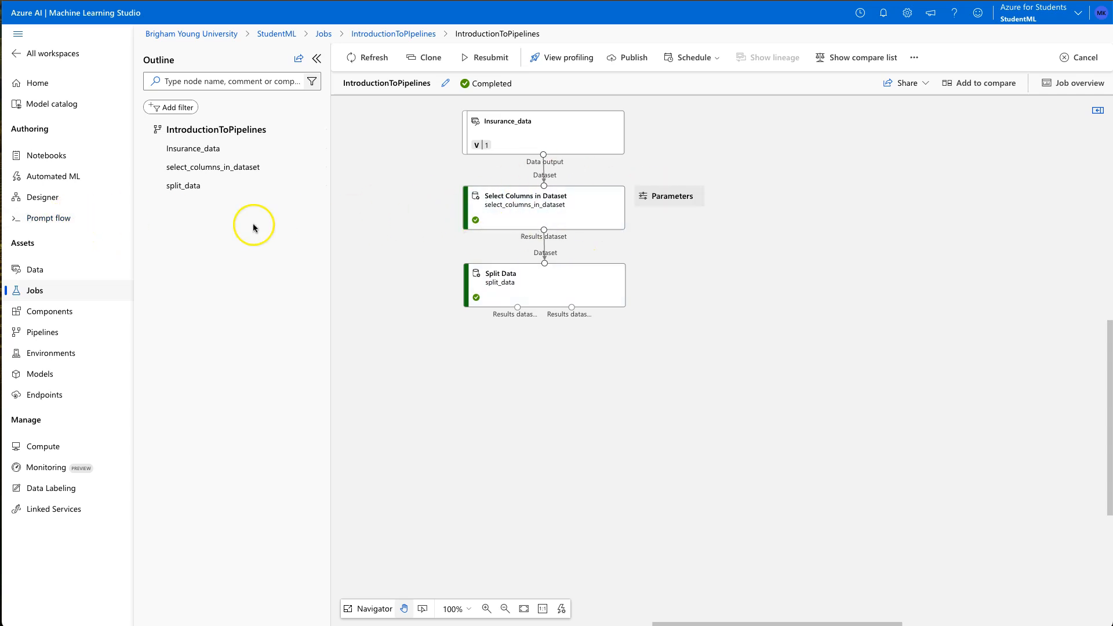
# Return to the jobs list, check the IntroductionToPIpelines experiment's run status, and reopen the IntroductionToPipelines run
pyautogui.click(34, 290)
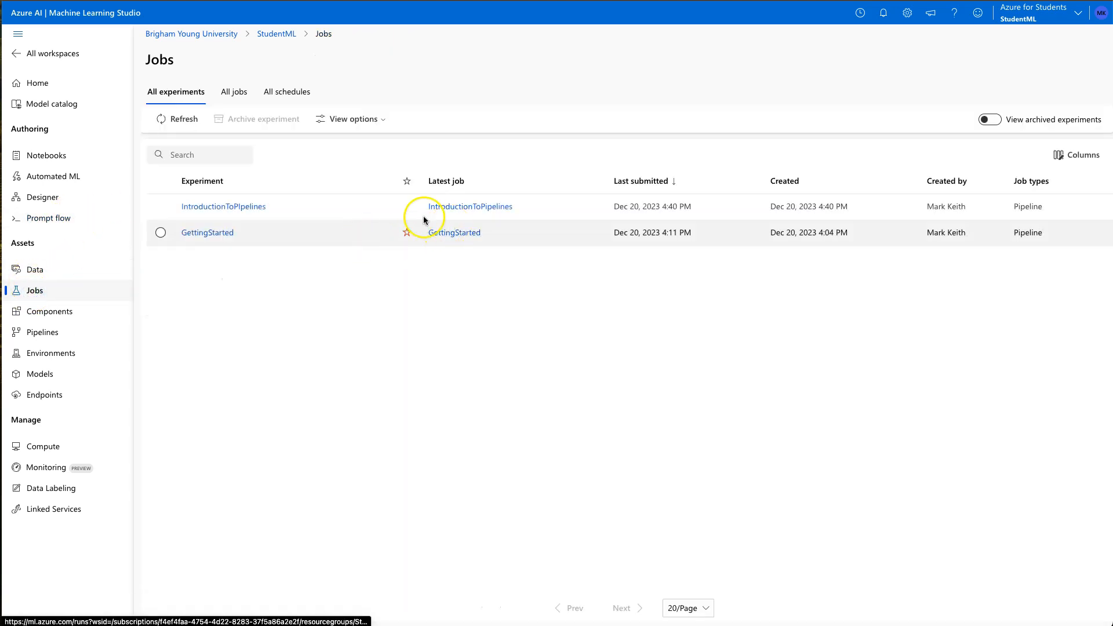
pyautogui.click(229, 207)
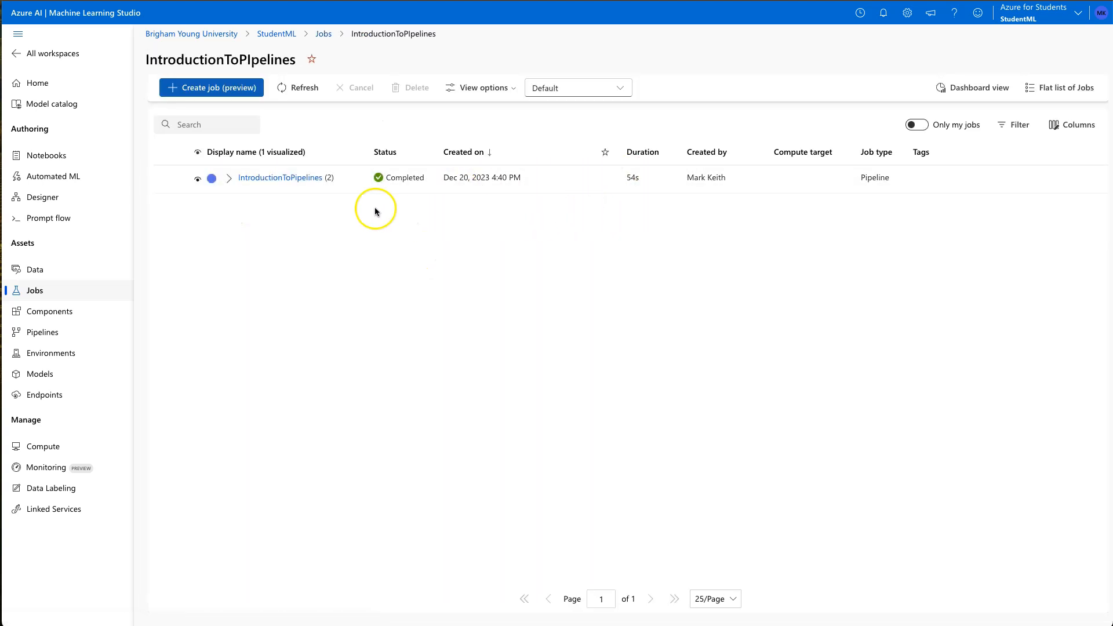
pyautogui.click(273, 177)
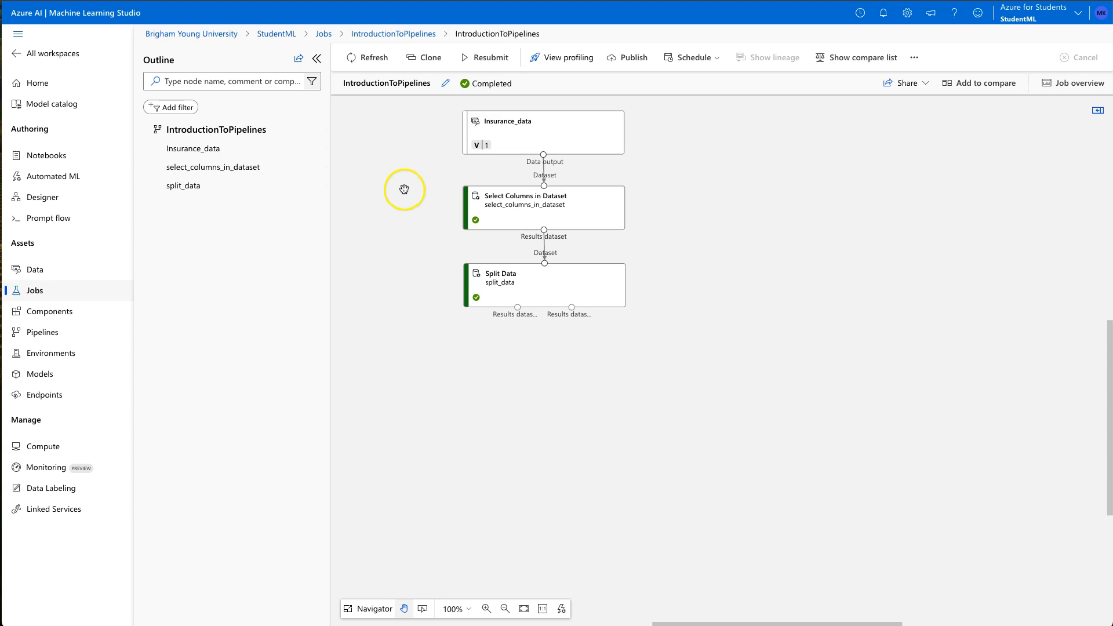
# Preview the results dataset of the Select Columns in Dataset node and slightly widen the preview pane
pyautogui.rightClick(547, 213)
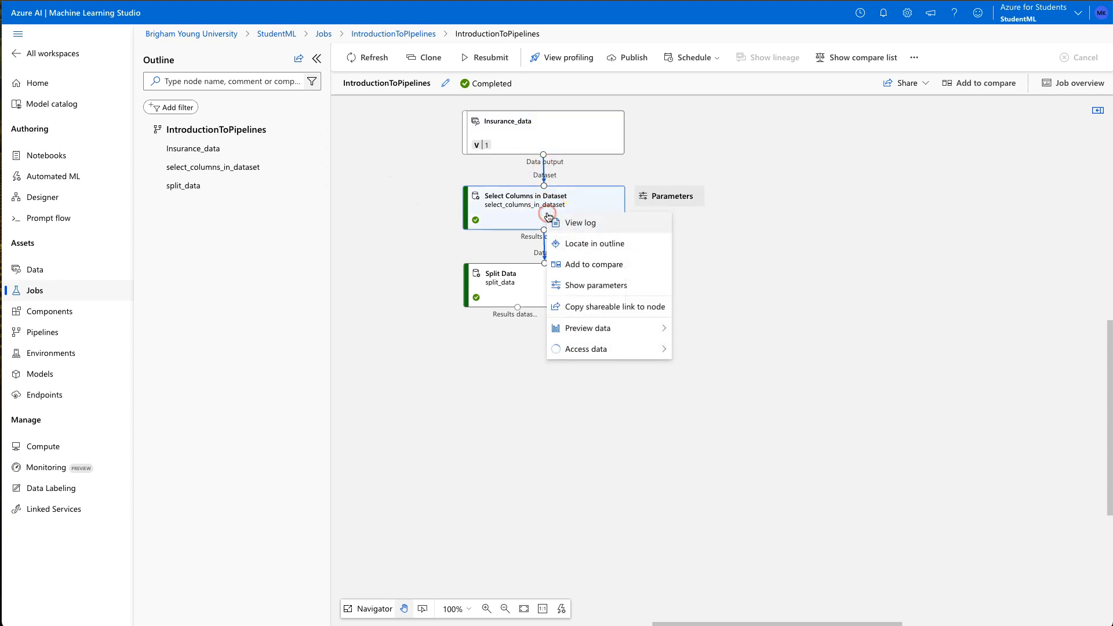
pyautogui.moveTo(579, 328)
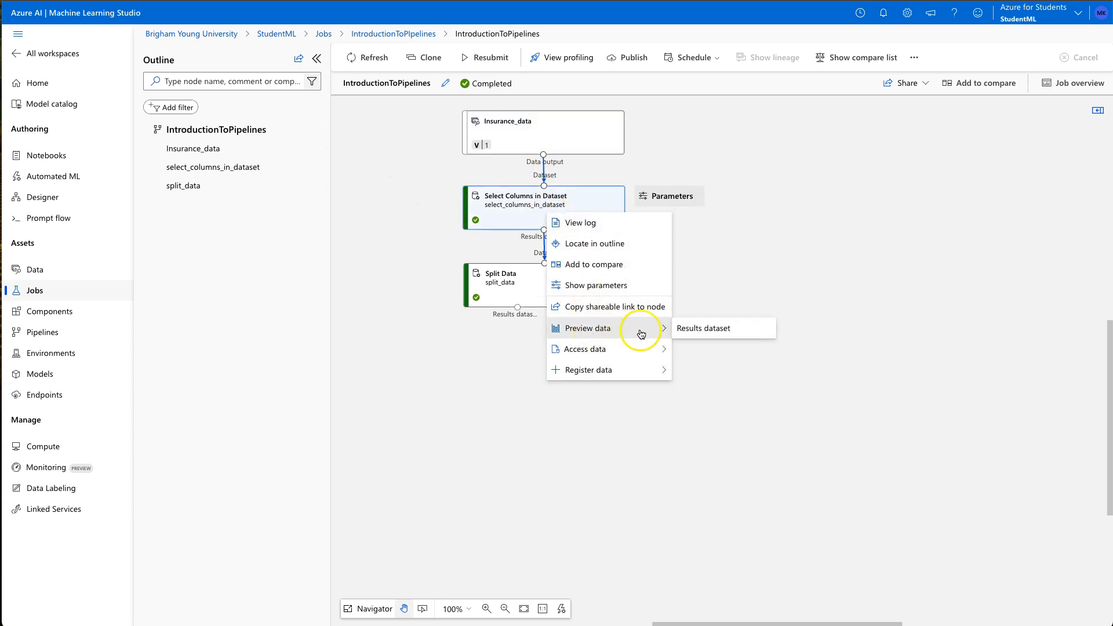
pyautogui.click(702, 329)
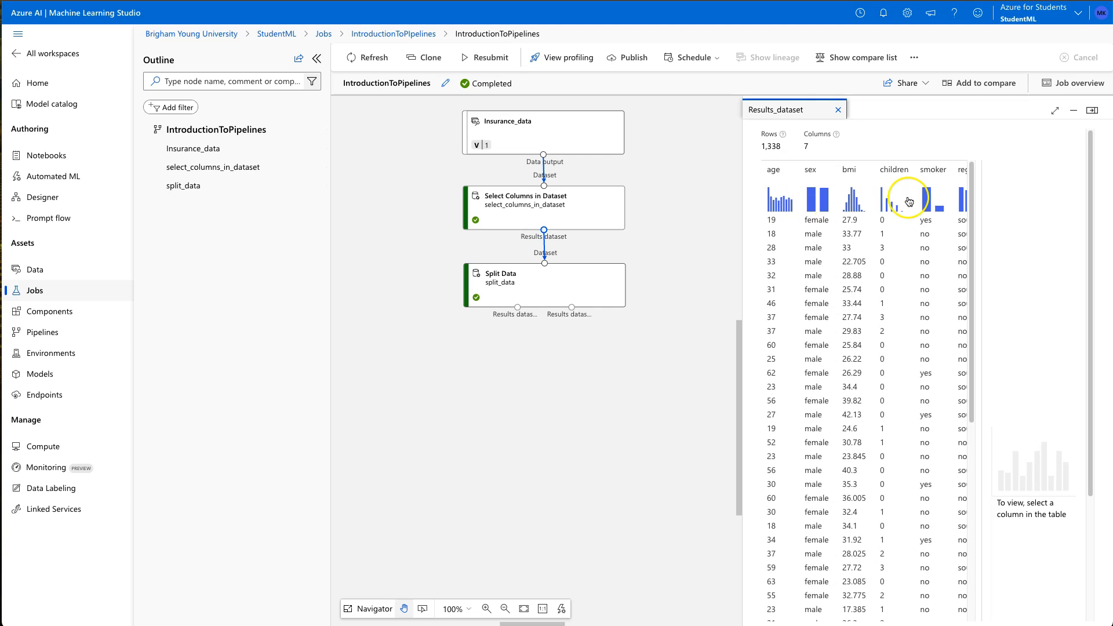
pyautogui.moveTo(740, 285)
pyautogui.mouseDown()
pyautogui.moveTo(493, 288)
pyautogui.moveTo(731, 289)
pyautogui.mouseUp()
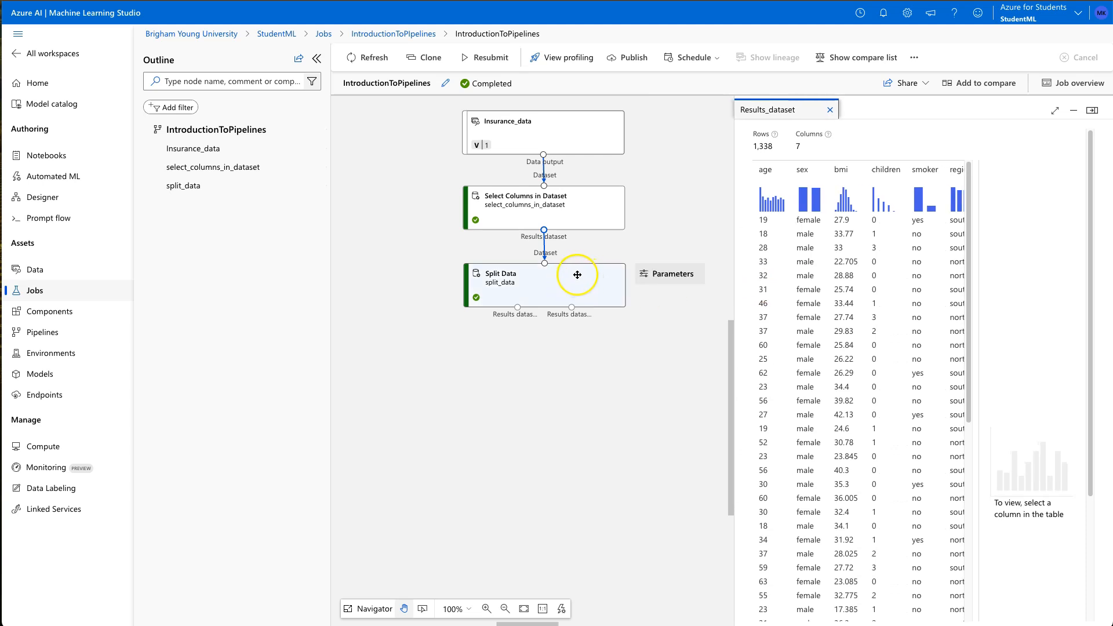
# Preview both outputs of the Split Data node, Results dataset1 and Results dataset2
pyautogui.rightClick(536, 287)
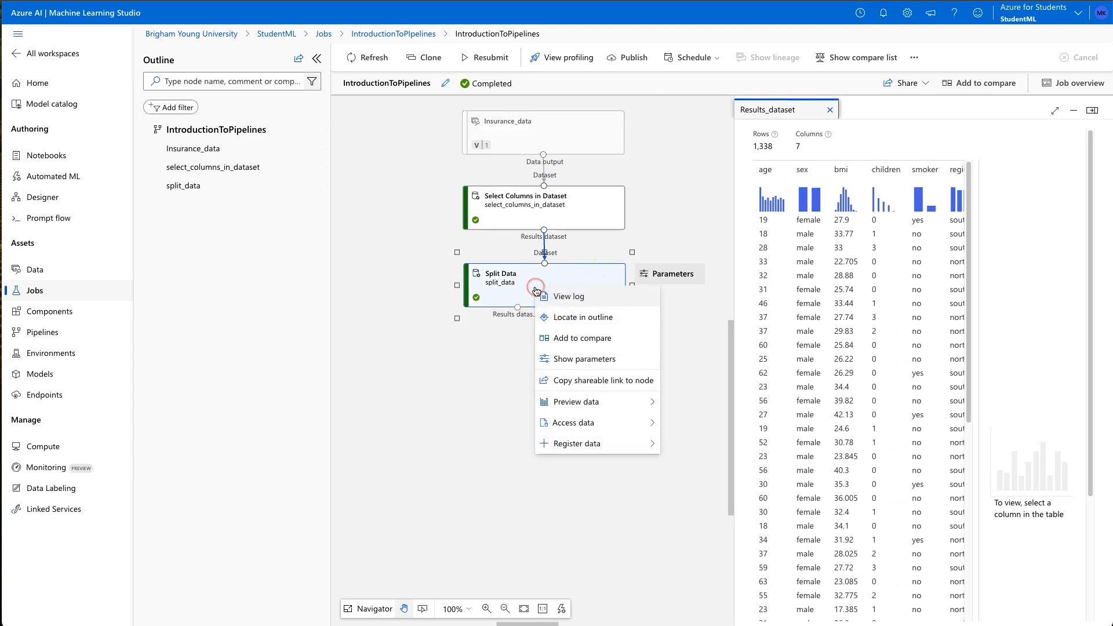
pyautogui.moveTo(599, 401)
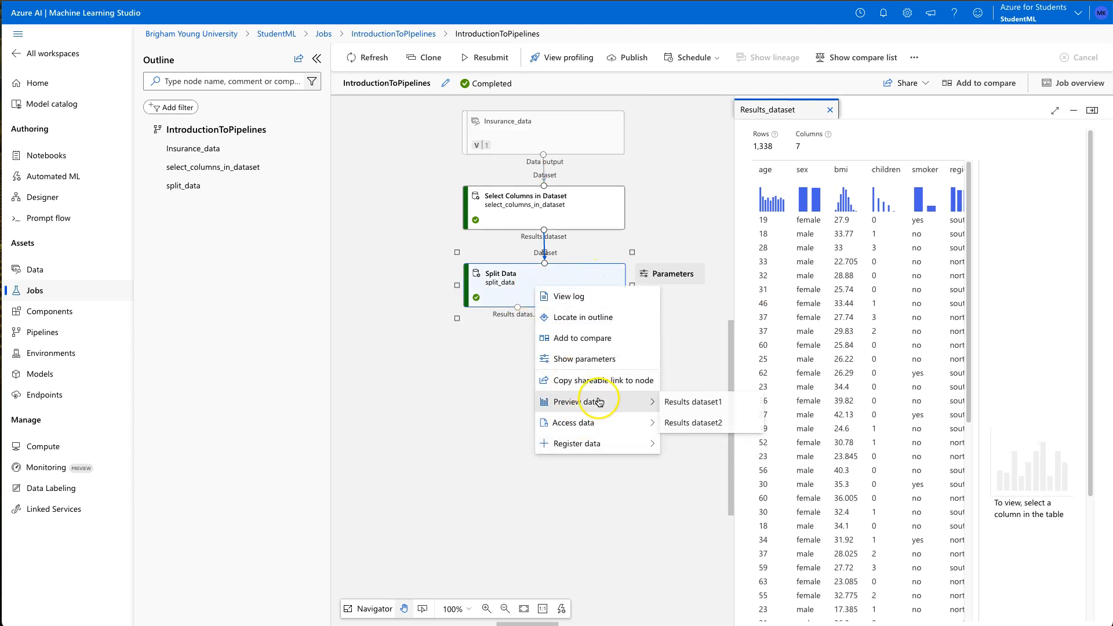
pyautogui.click(703, 404)
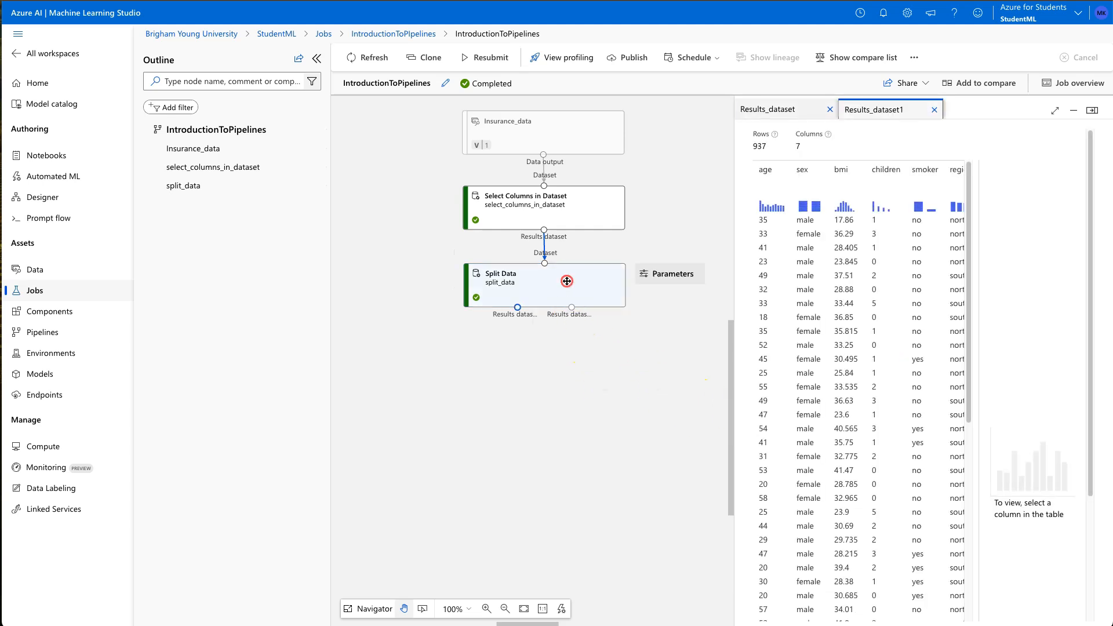
pyautogui.rightClick(567, 282)
pyautogui.moveTo(534, 398)
pyautogui.click(617, 416)
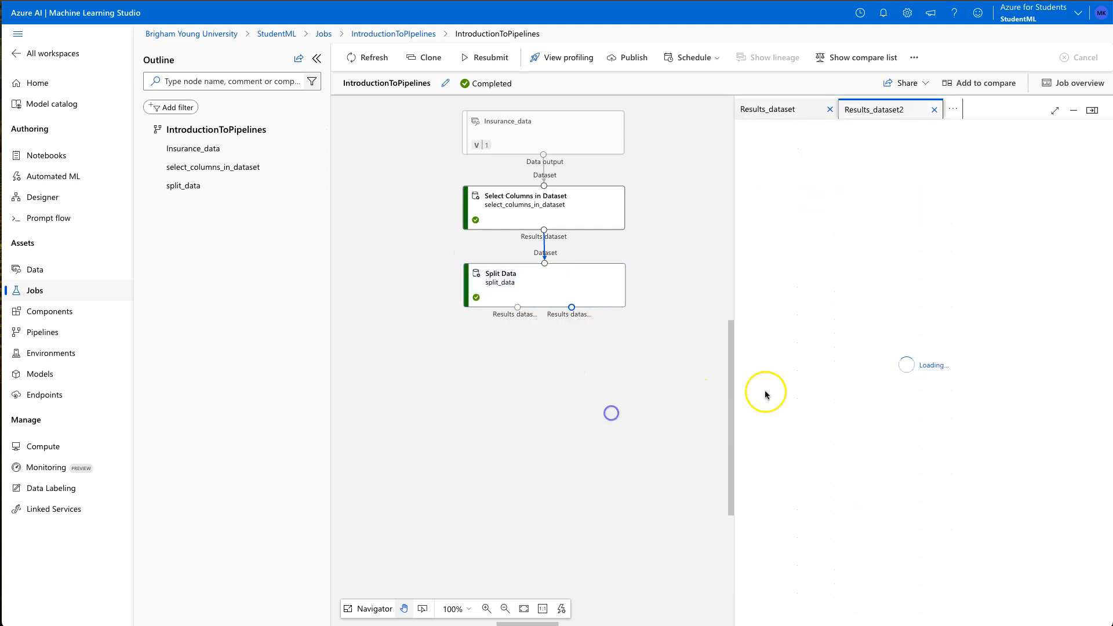
# Widen the preview pane to show all columns and compare Results_dataset1, Results_dataset2 and Results_dataset
pyautogui.moveTo(725, 273); pyautogui.dragTo(343, 265)
pyautogui.click(571, 108)
pyautogui.click(628, 119)
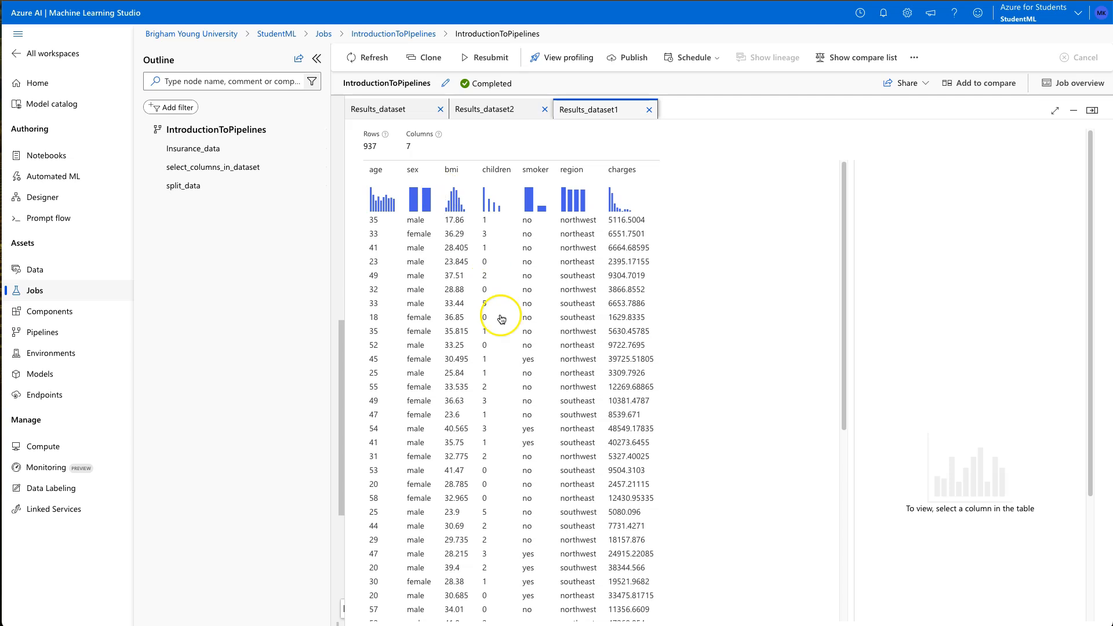
pyautogui.click(505, 113)
pyautogui.click(594, 113)
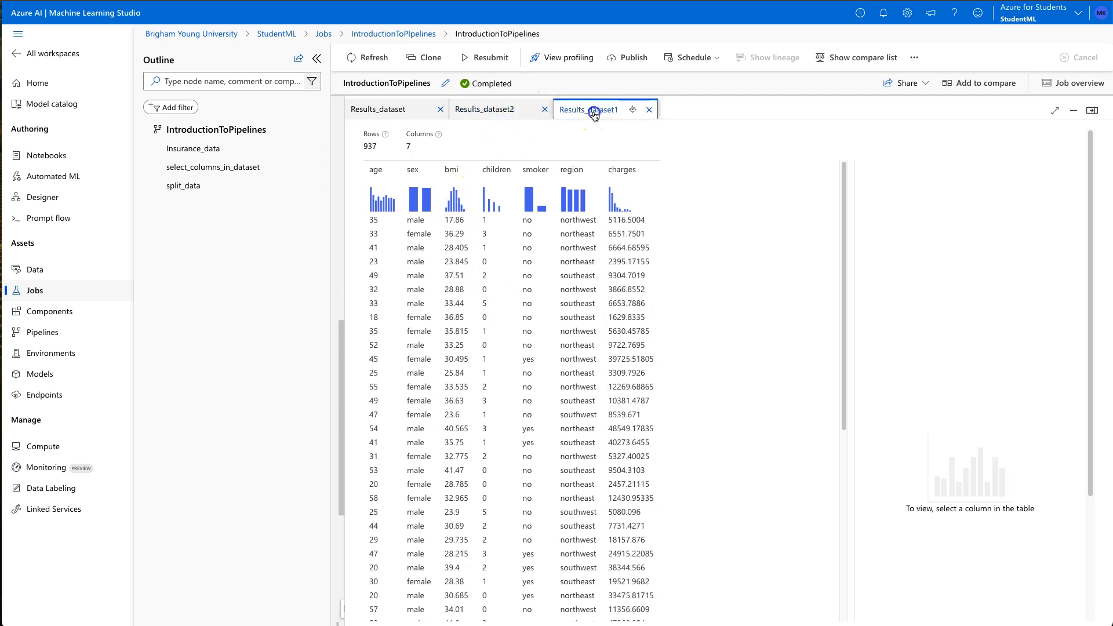
pyautogui.click(406, 116)
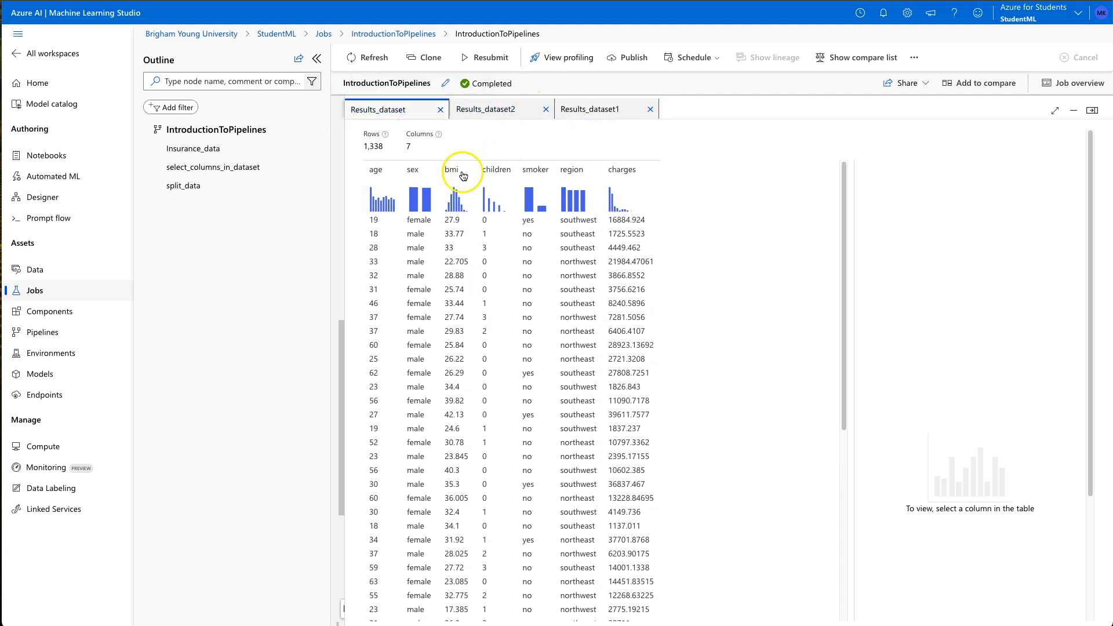
# Check the row counts of the two split outputs while closing all three dataset previews
pyautogui.click(440, 111)
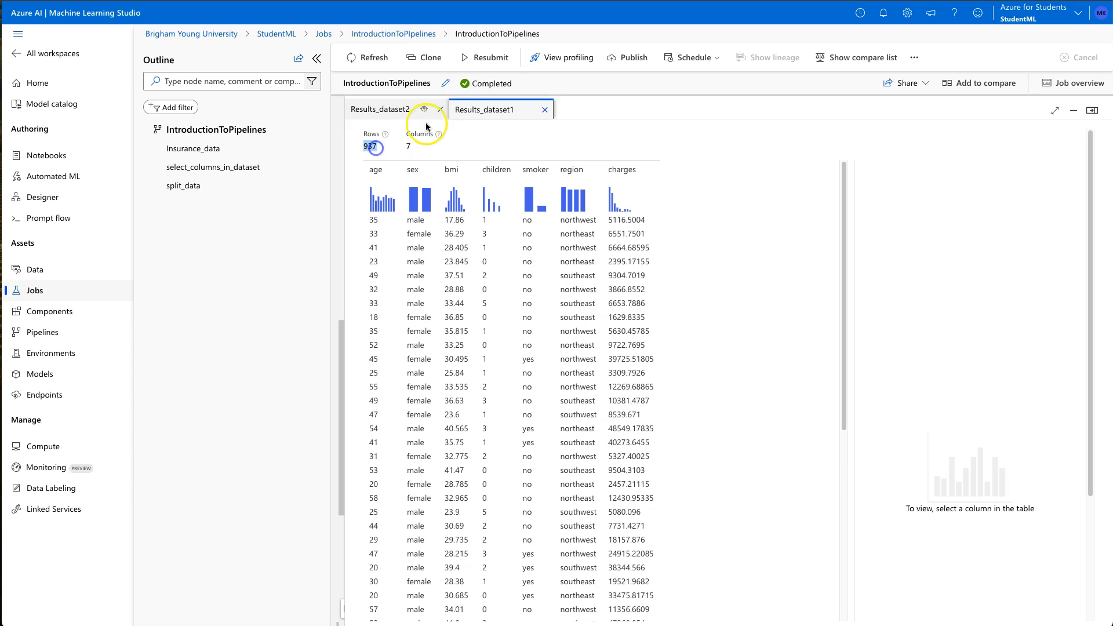
pyautogui.click(544, 109)
pyautogui.click(363, 150)
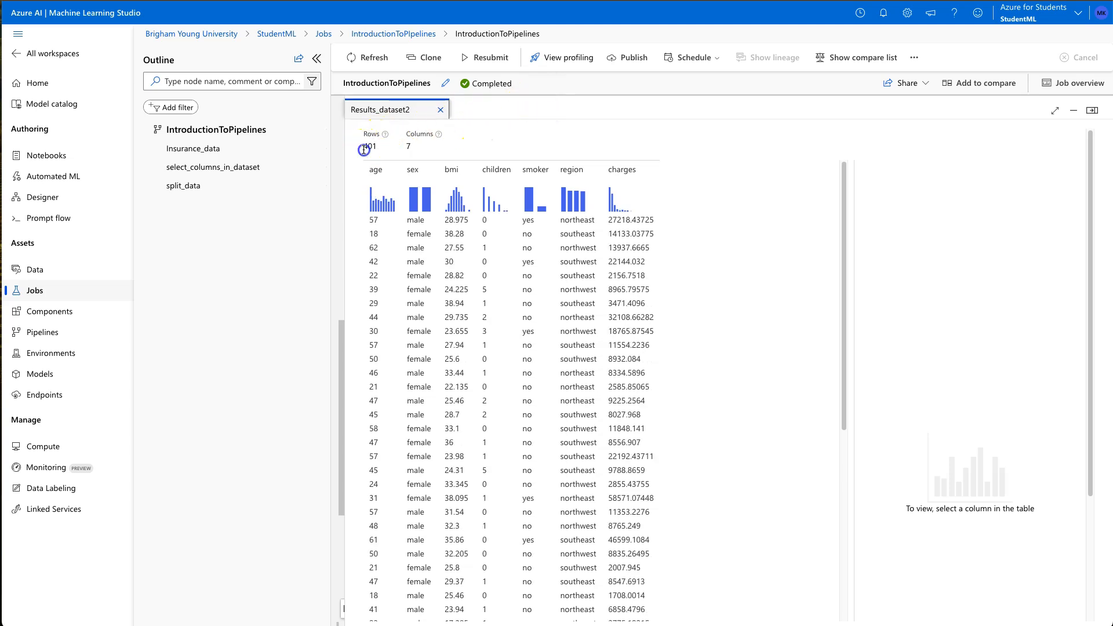
pyautogui.click(440, 109)
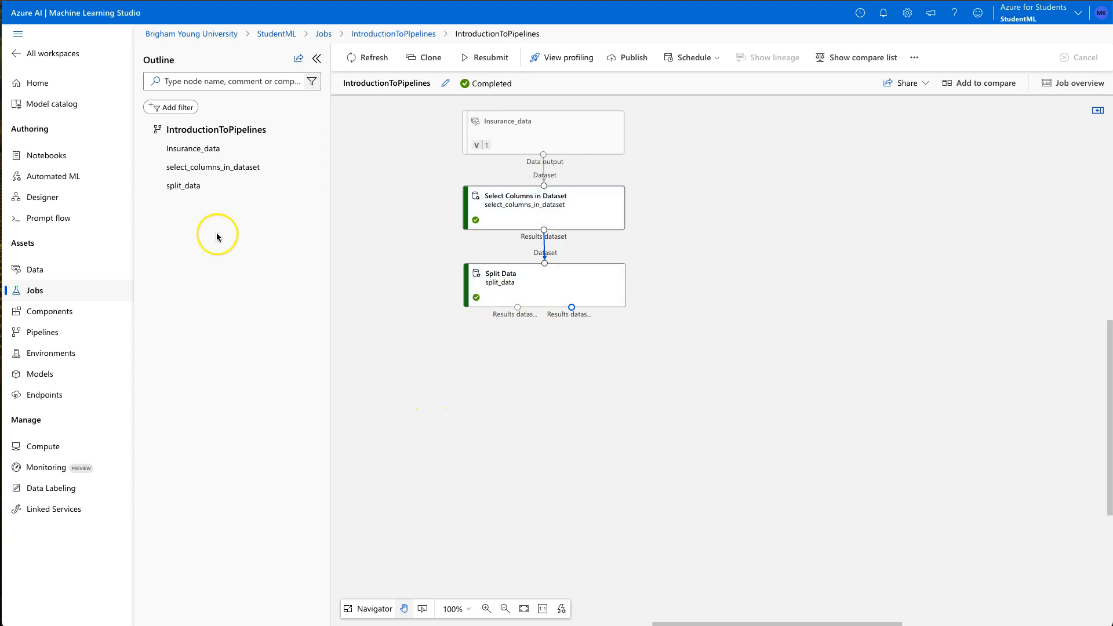
# Go back to Designer and open the IntroductionToPipelines pipeline draft
pyautogui.click(46, 197)
pyautogui.click(230, 434)
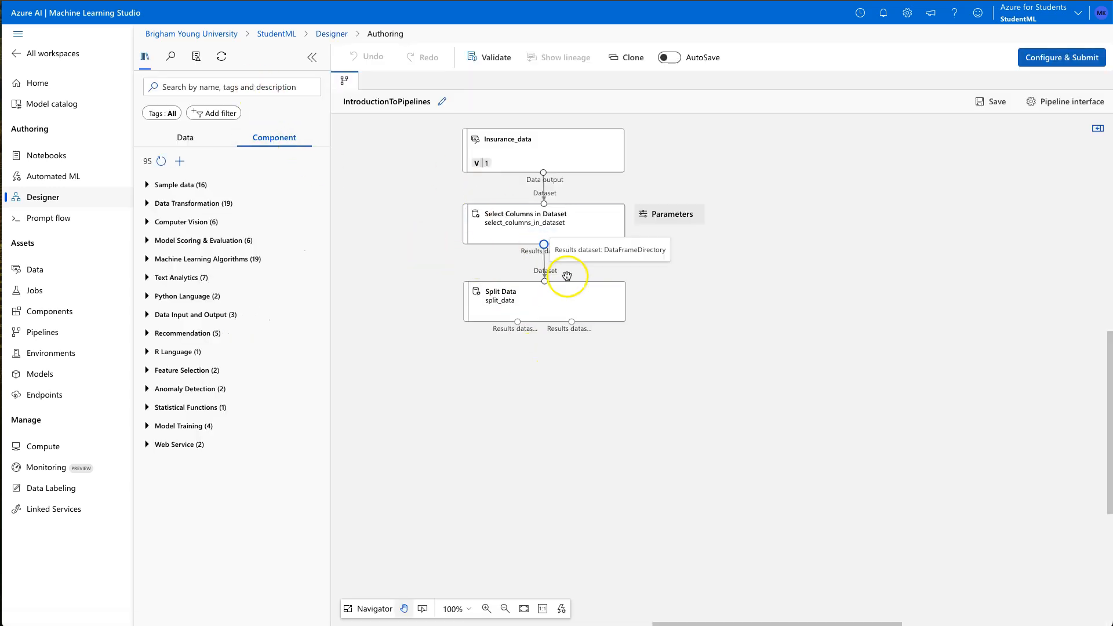
# Switch to Excel and try to open the recent workbook heart_disease_22, dismissing any alert
pyautogui.moveTo(521, 299)
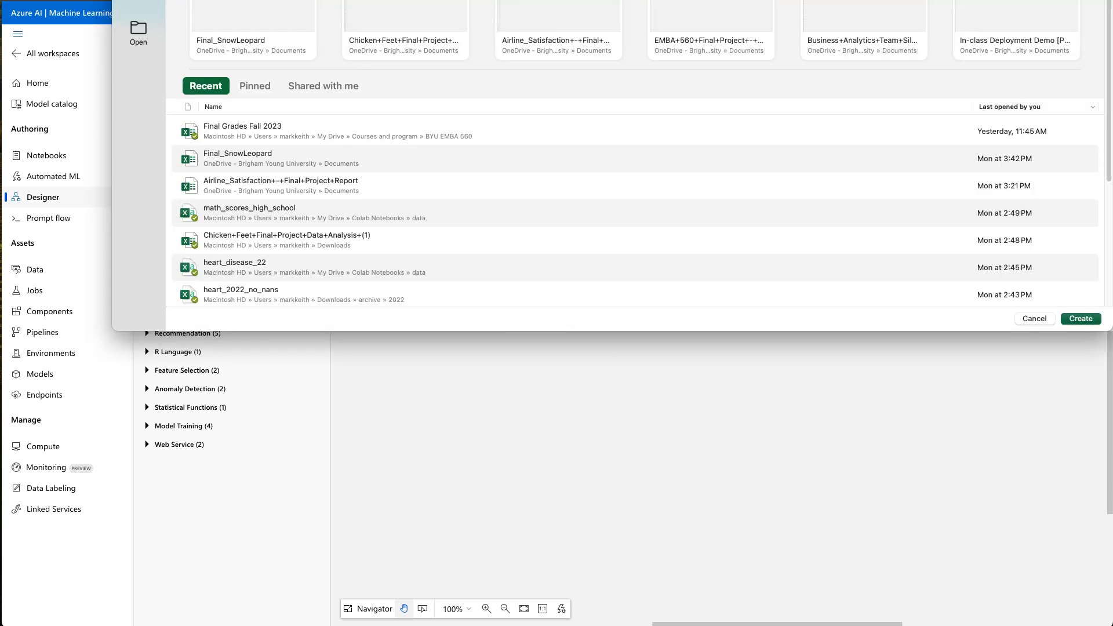
pyautogui.scroll(-5, 284, 242)
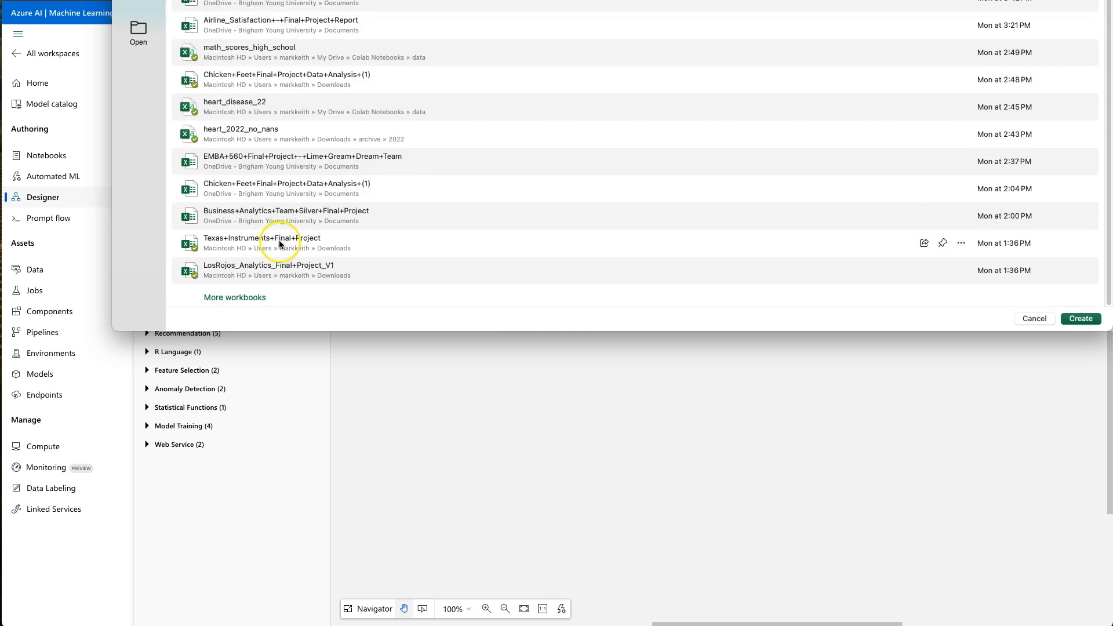
pyautogui.click(270, 108)
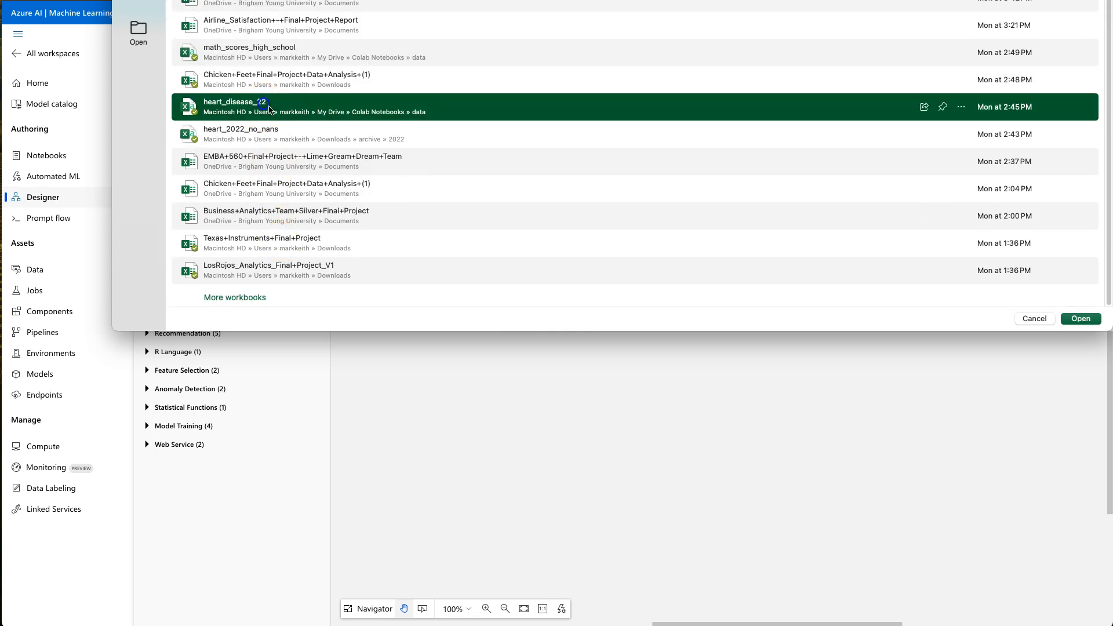
pyautogui.doubleClick(359, 109)
pyautogui.click(636, 76)
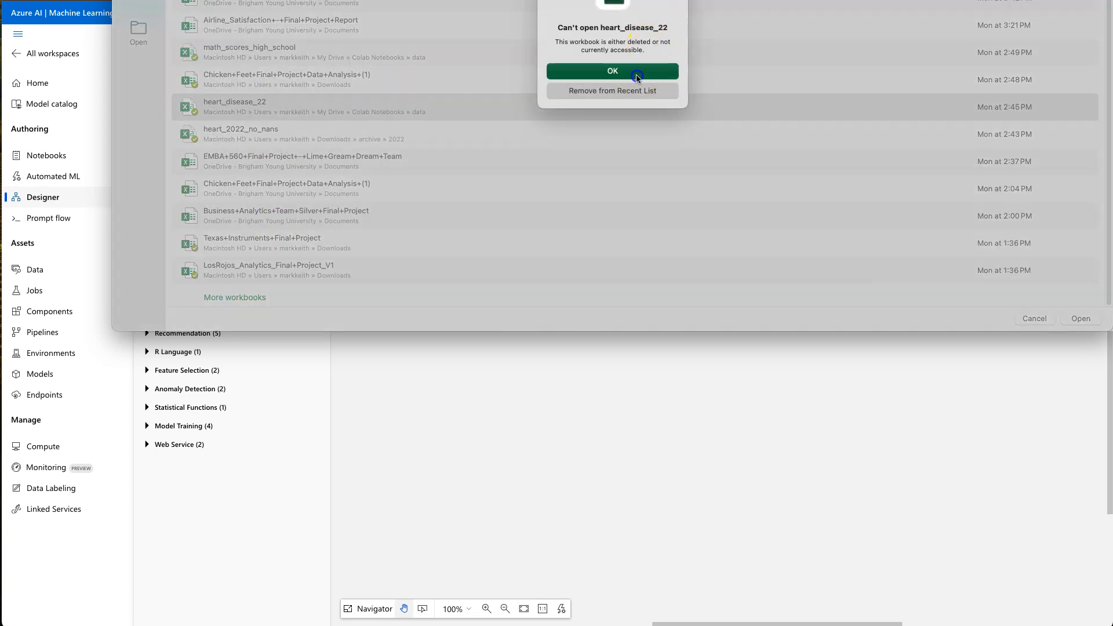
# Open the recent workbook heart_2022_no_nans in Excel and select cell F21
pyautogui.click(272, 142)
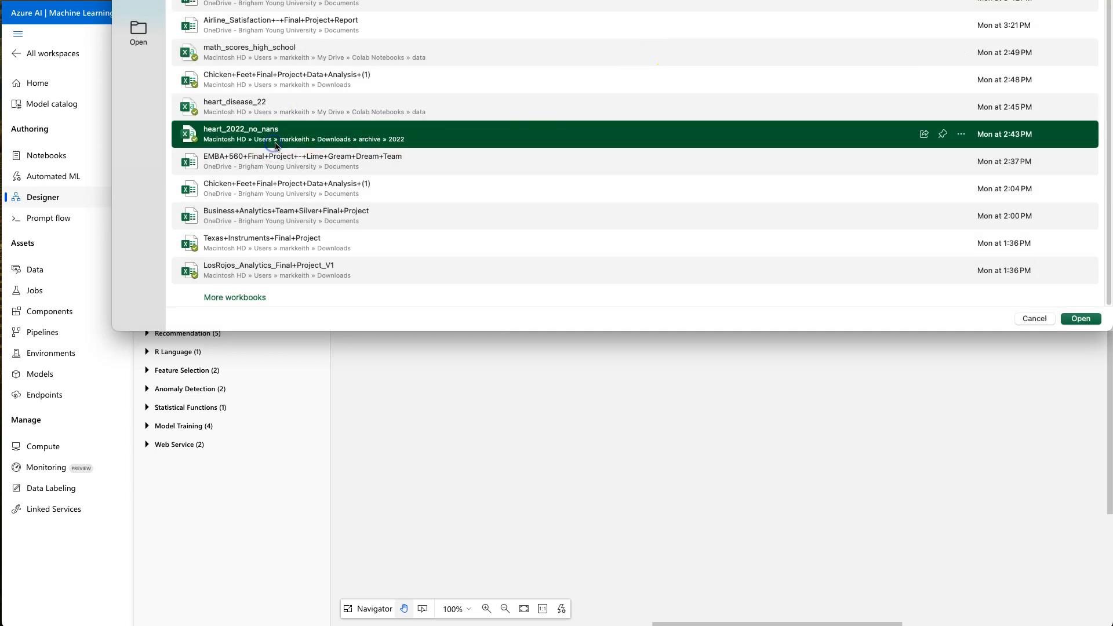
pyautogui.doubleClick(280, 136)
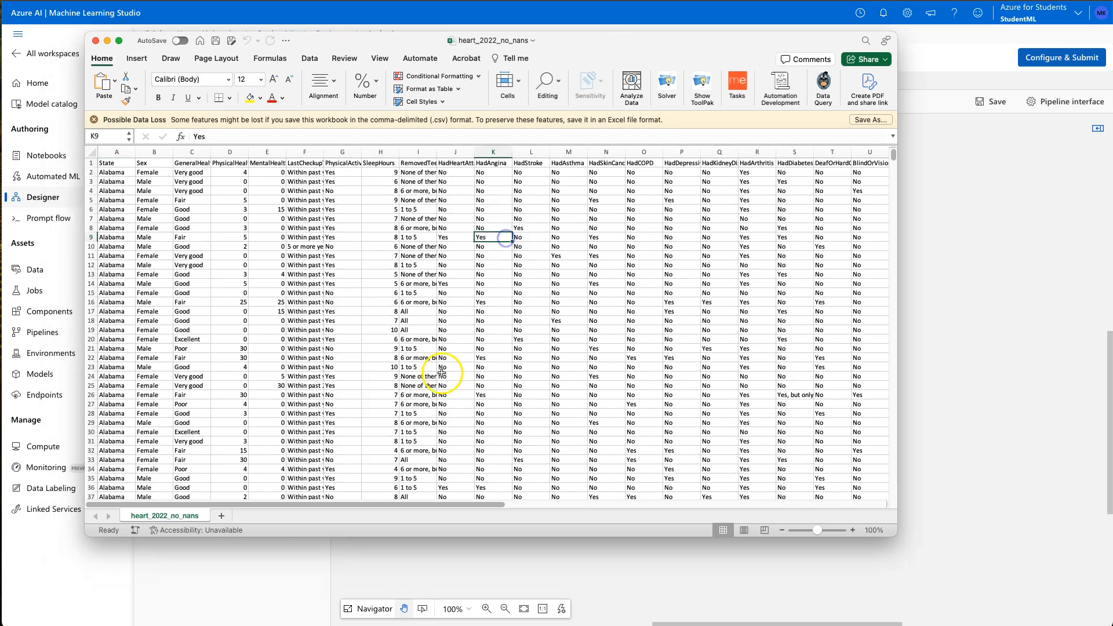
pyautogui.click(313, 348)
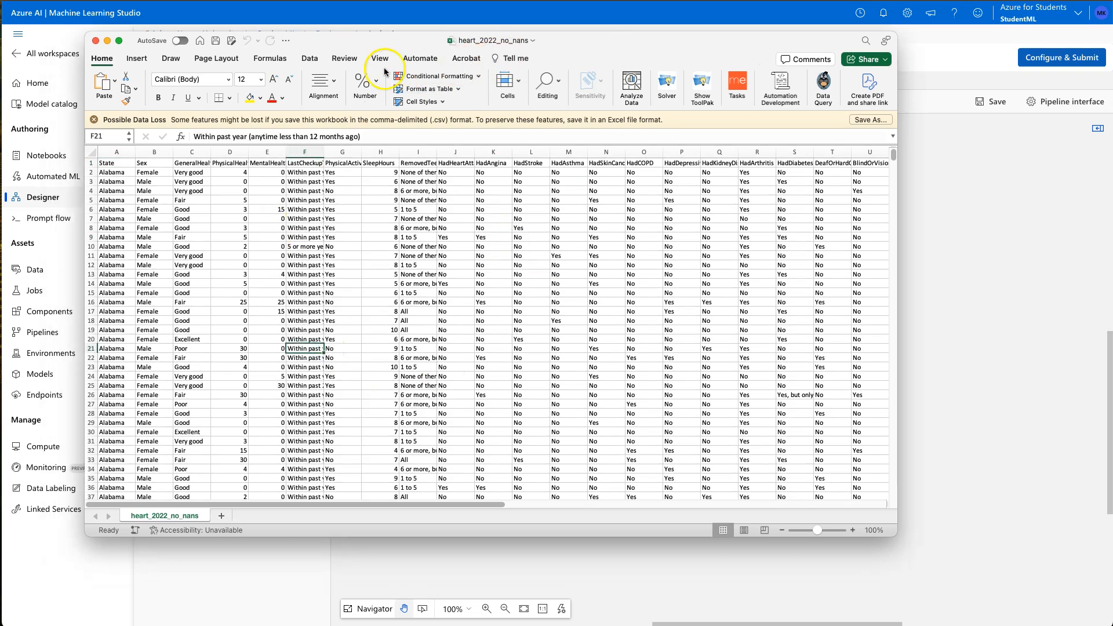
# Review the available Excel add-ins, including the Analysis ToolPak, and accept the Add-ins dialog
pyautogui.click(310, 59)
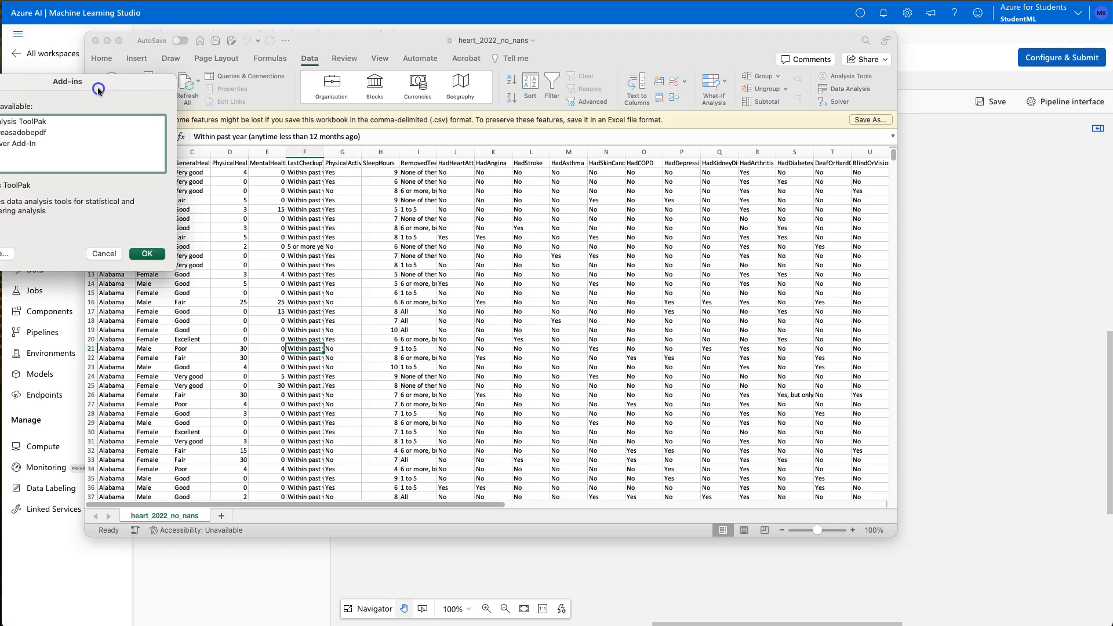
pyautogui.click(148, 252)
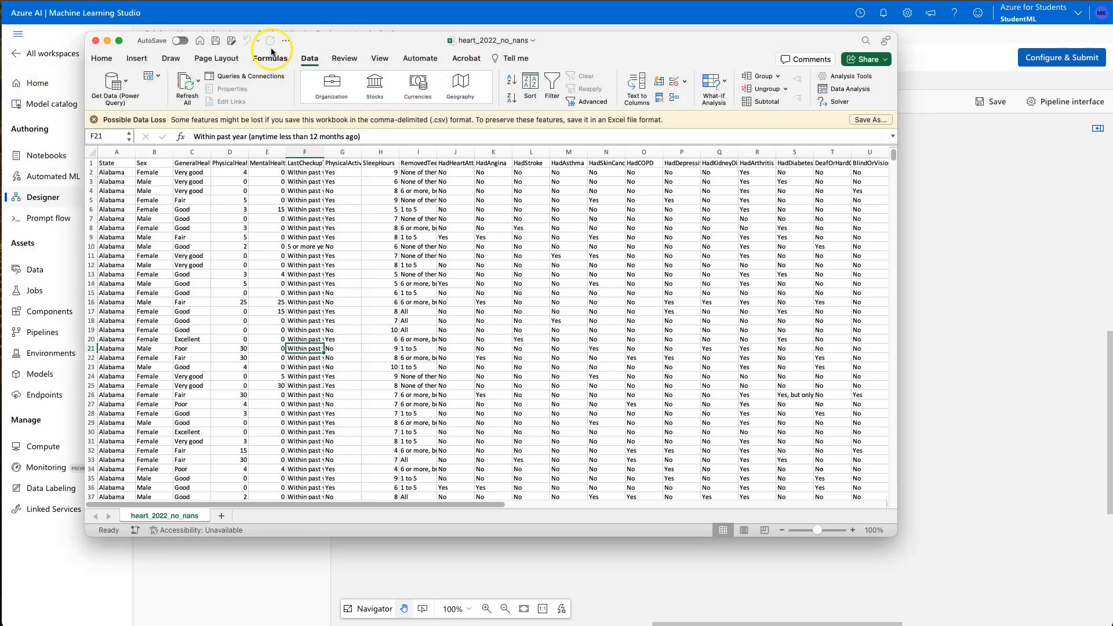
# Accept the add-ins again, open the Regression tool from Data Analysis, and view its Y and X input ranges
pyautogui.click(849, 78)
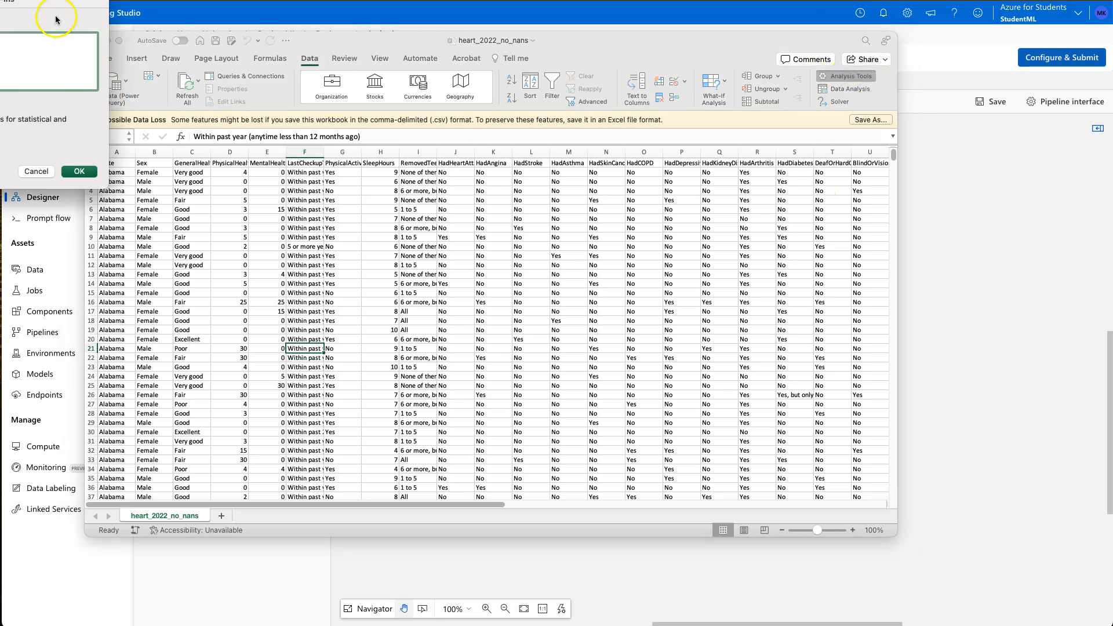
pyautogui.click(79, 172)
pyautogui.click(845, 88)
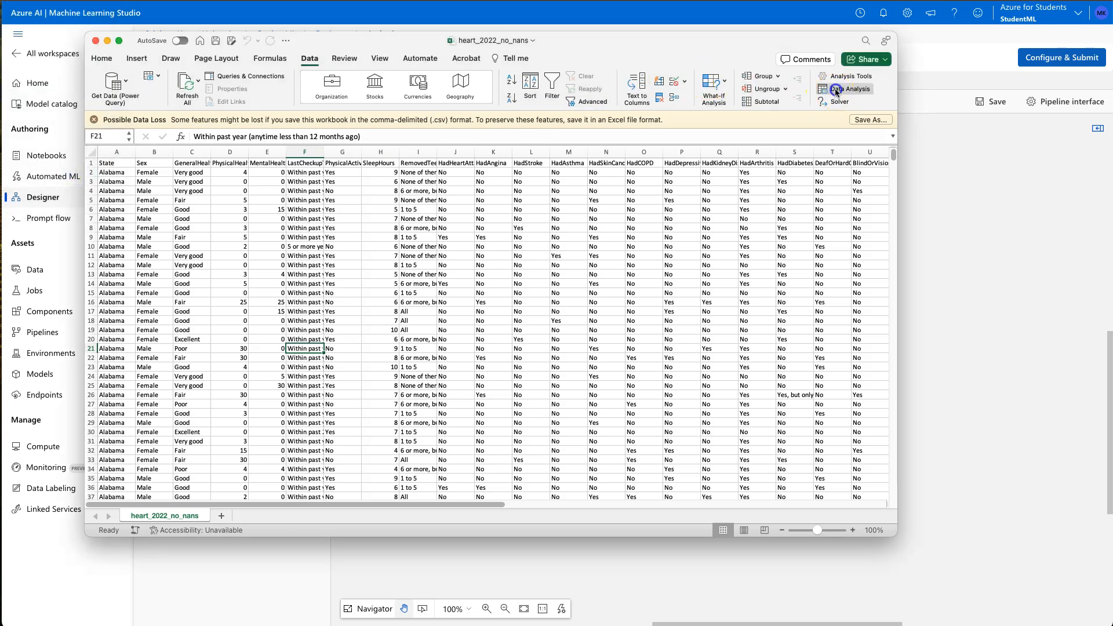
pyautogui.moveTo(88, 19); pyautogui.dragTo(404, 123)
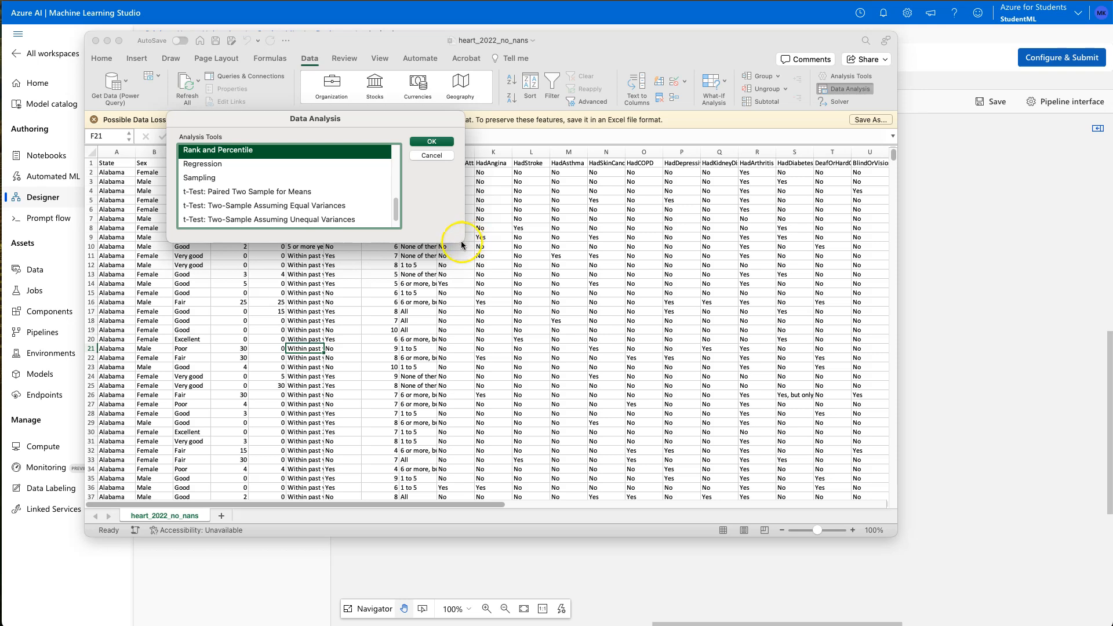
pyautogui.click(204, 165)
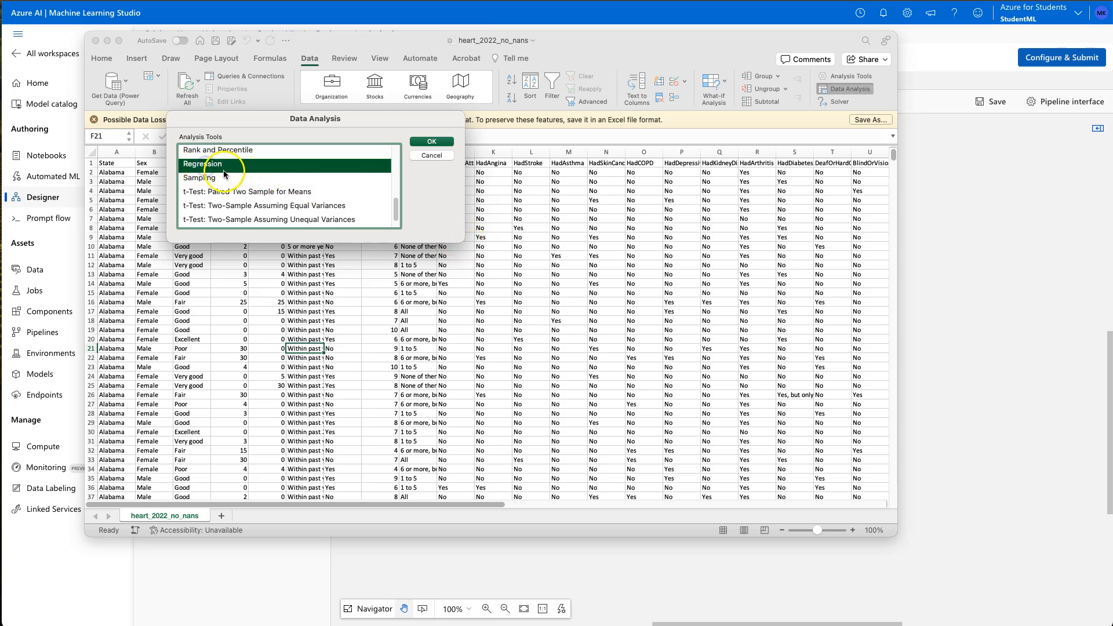
pyautogui.click(445, 144)
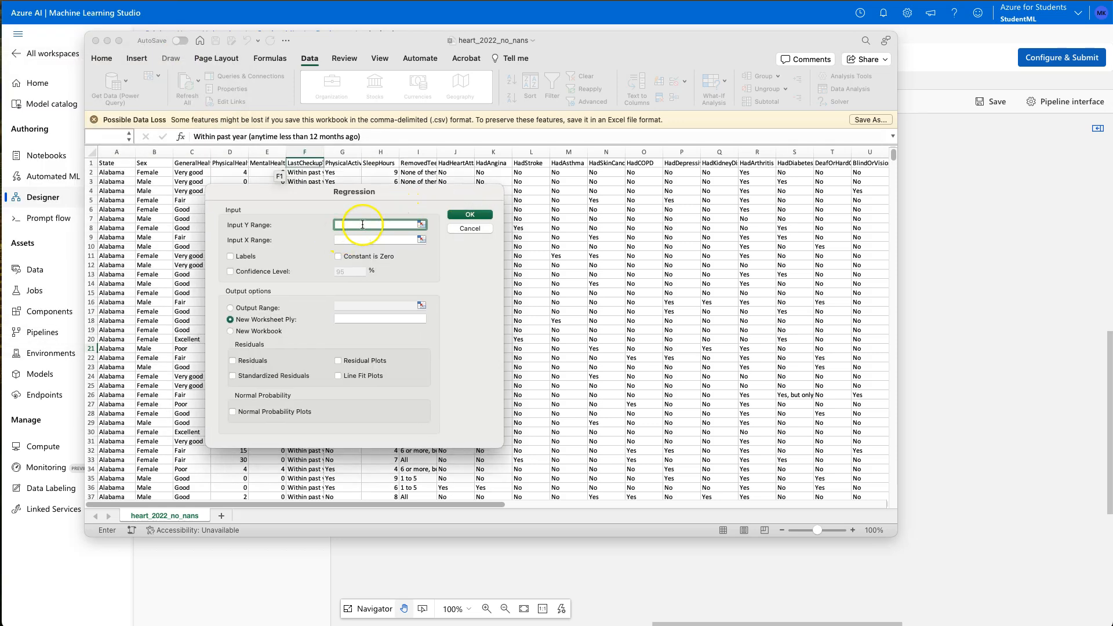
pyautogui.click(355, 240)
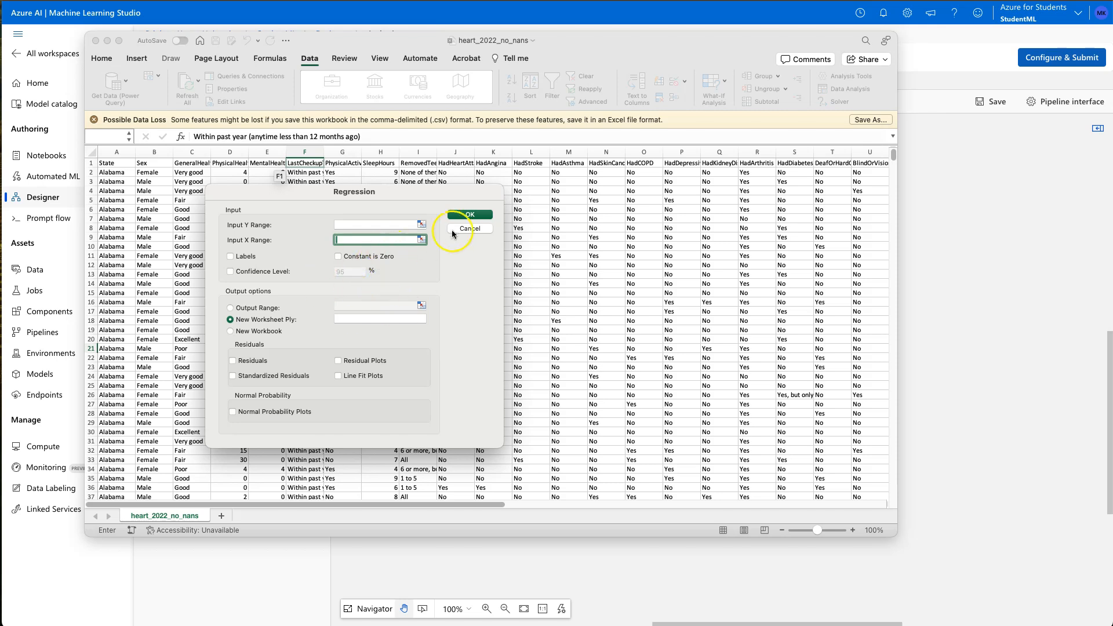
# Switch back to Azure ML Designer, add a Train Model component below Split Data, and connect Split Data's first output to its Dataset input
pyautogui.click(989, 238)
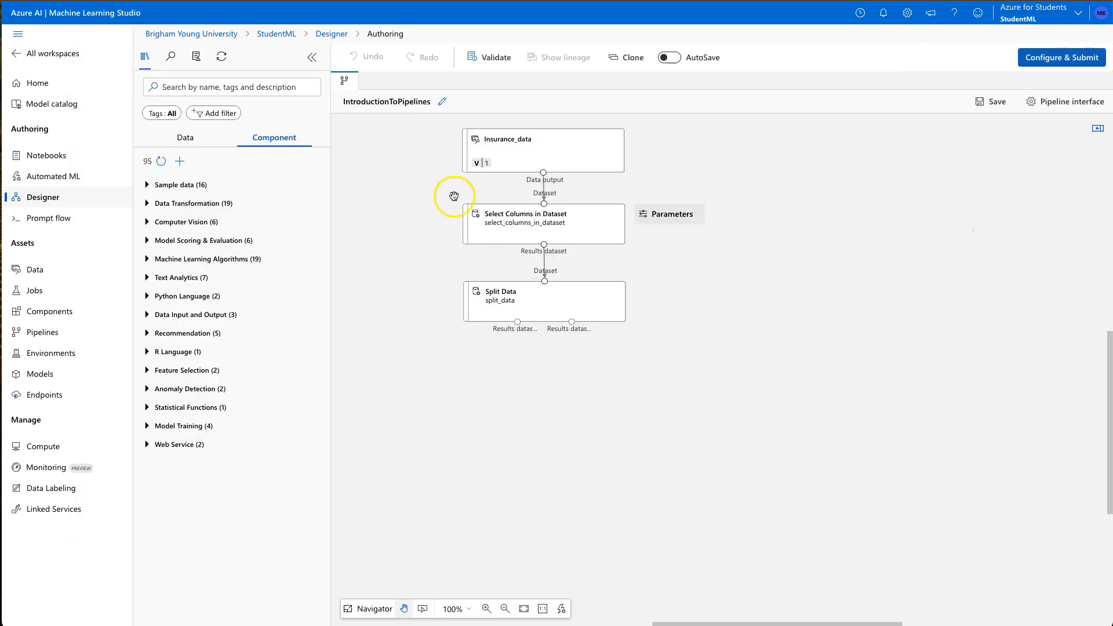
pyautogui.click(258, 88)
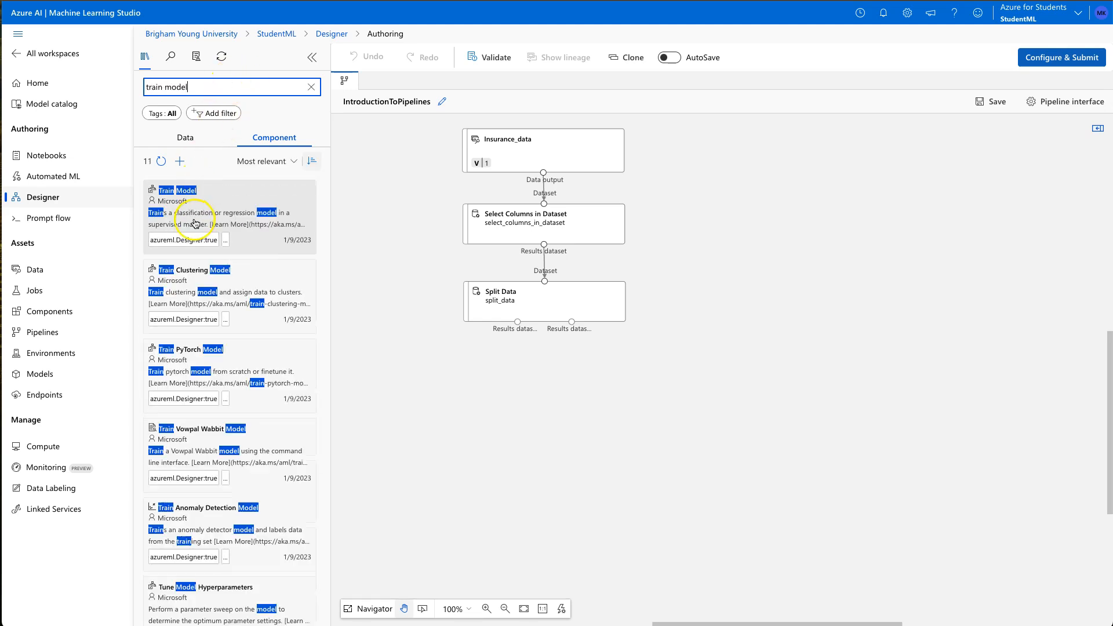
pyautogui.moveTo(201, 211); pyautogui.dragTo(450, 372)
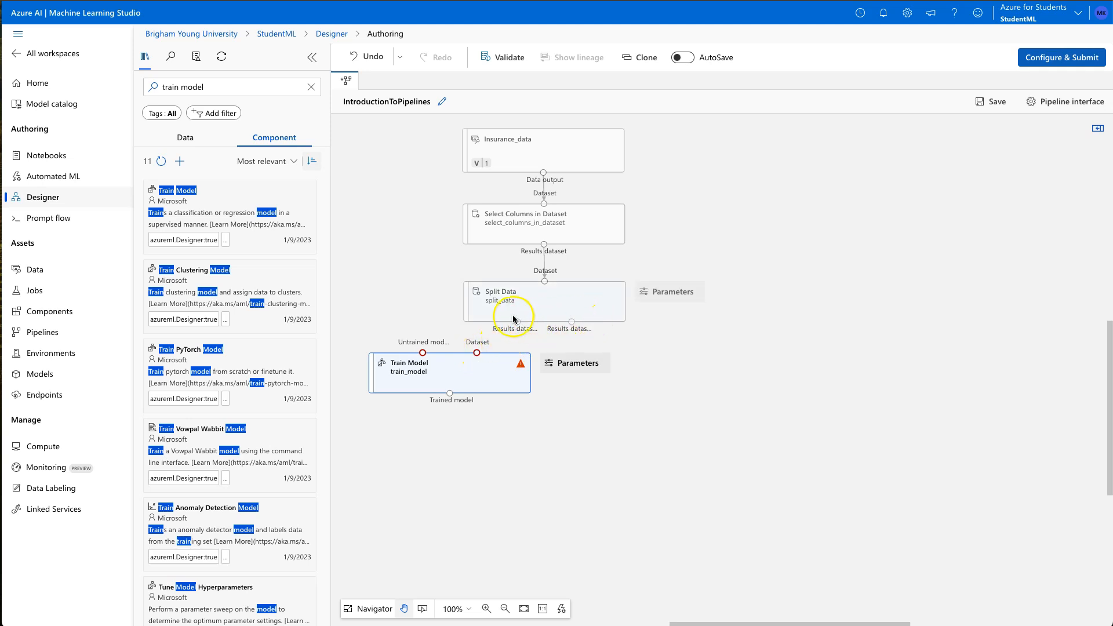
pyautogui.moveTo(517, 324); pyautogui.dragTo(478, 353)
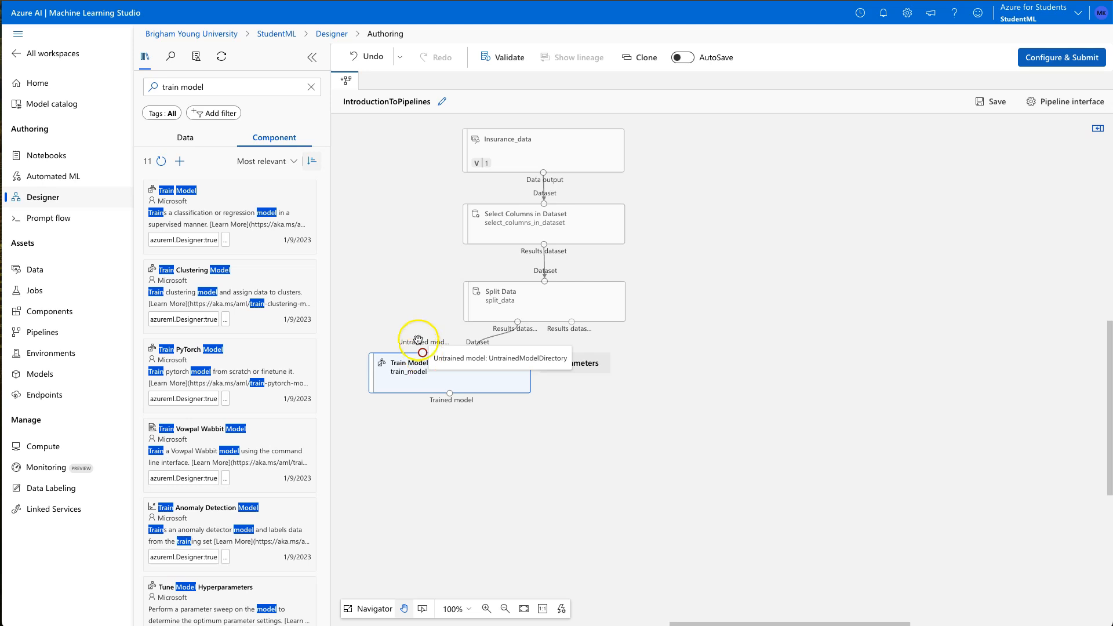
pyautogui.click(311, 87)
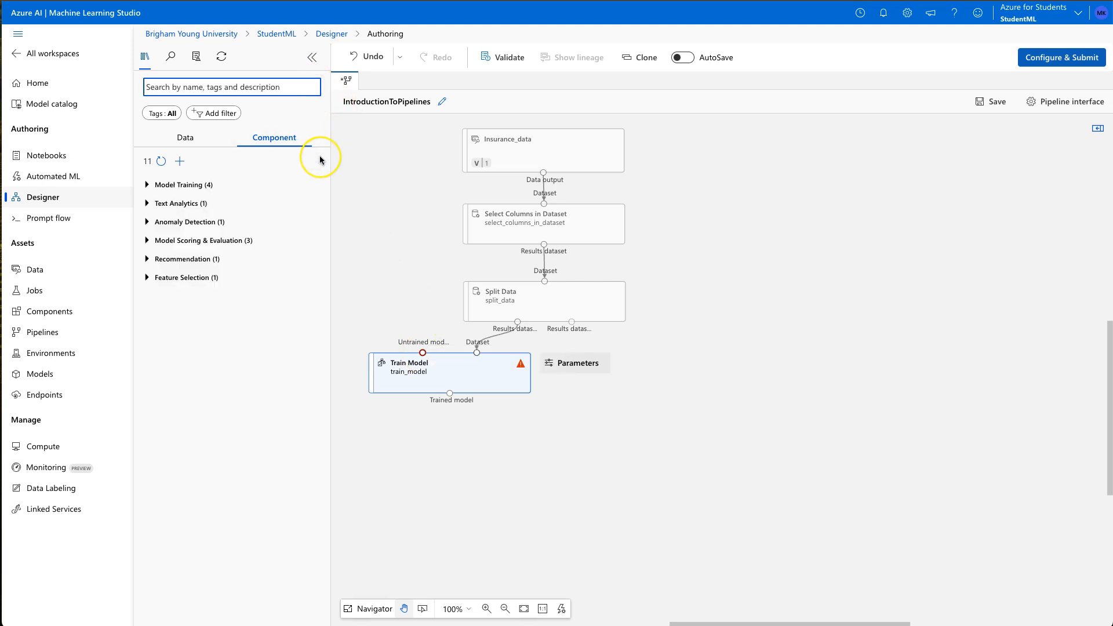
# Switch to Excel to review the Regression dialog's Y and X input ranges, then cancel the analysis and close the workbook
pyautogui.press('super+Tab')
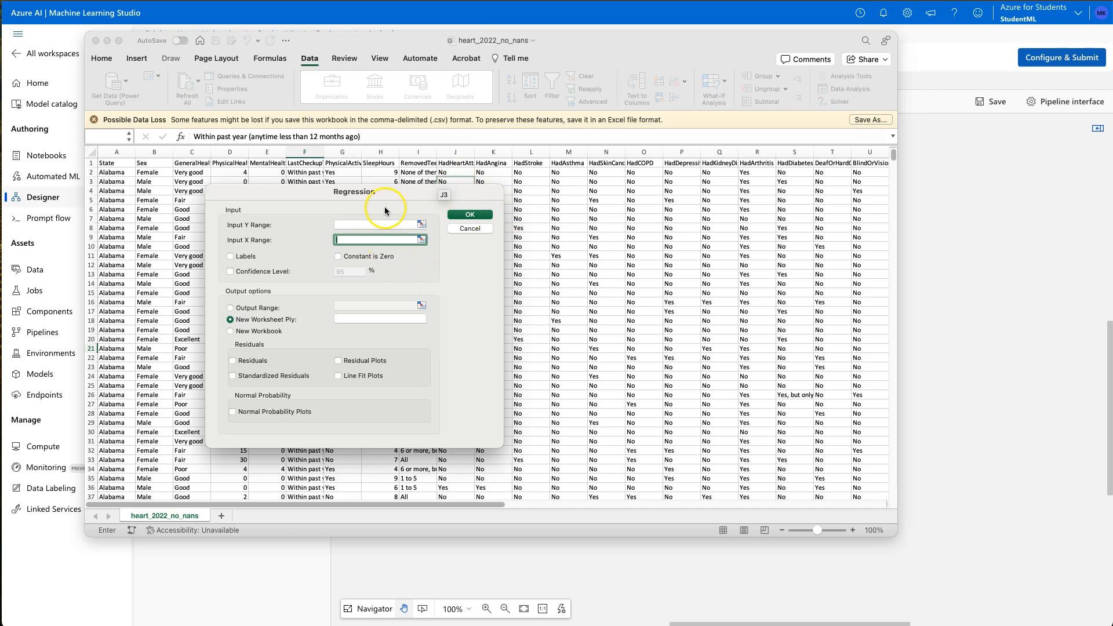
pyautogui.moveTo(387, 195); pyautogui.dragTo(477, 185)
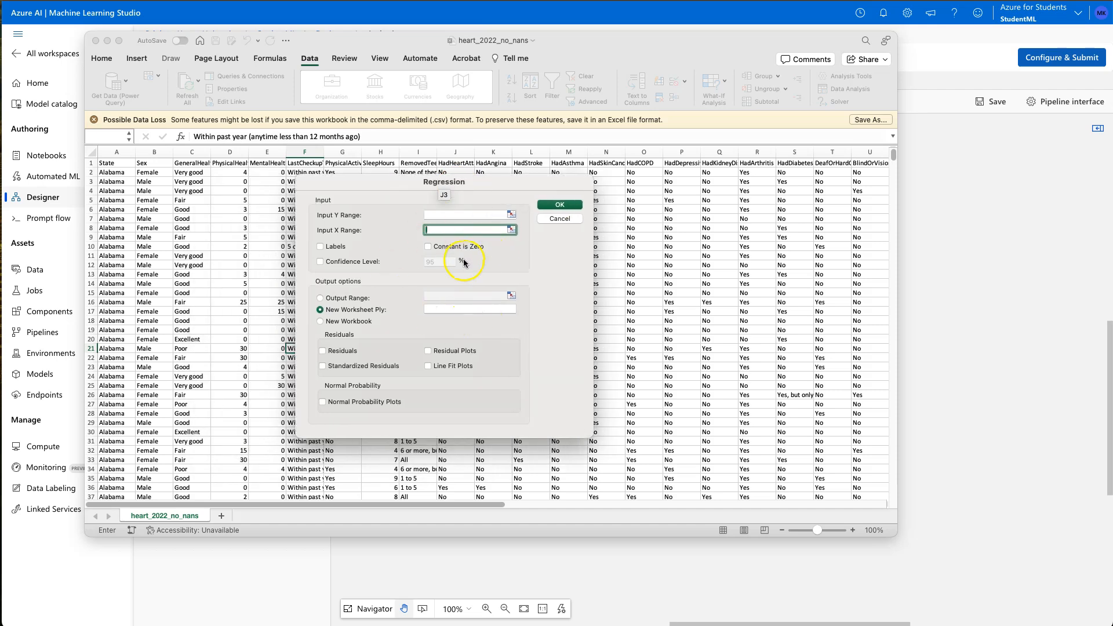
pyautogui.click(465, 217)
pyautogui.click(464, 232)
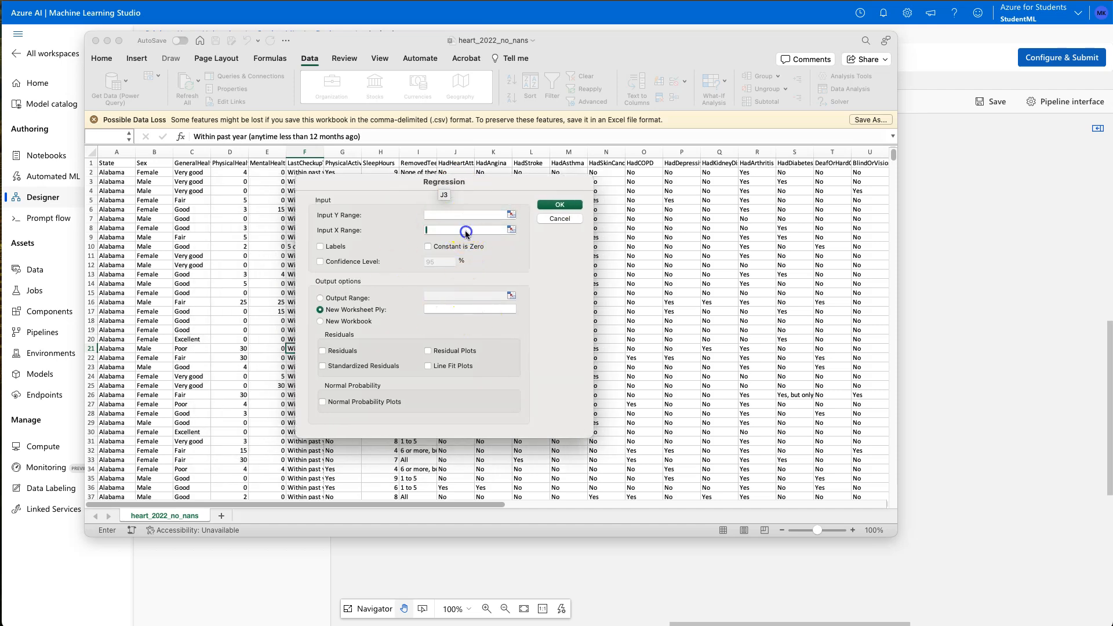
pyautogui.moveTo(428, 185); pyautogui.dragTo(448, 187)
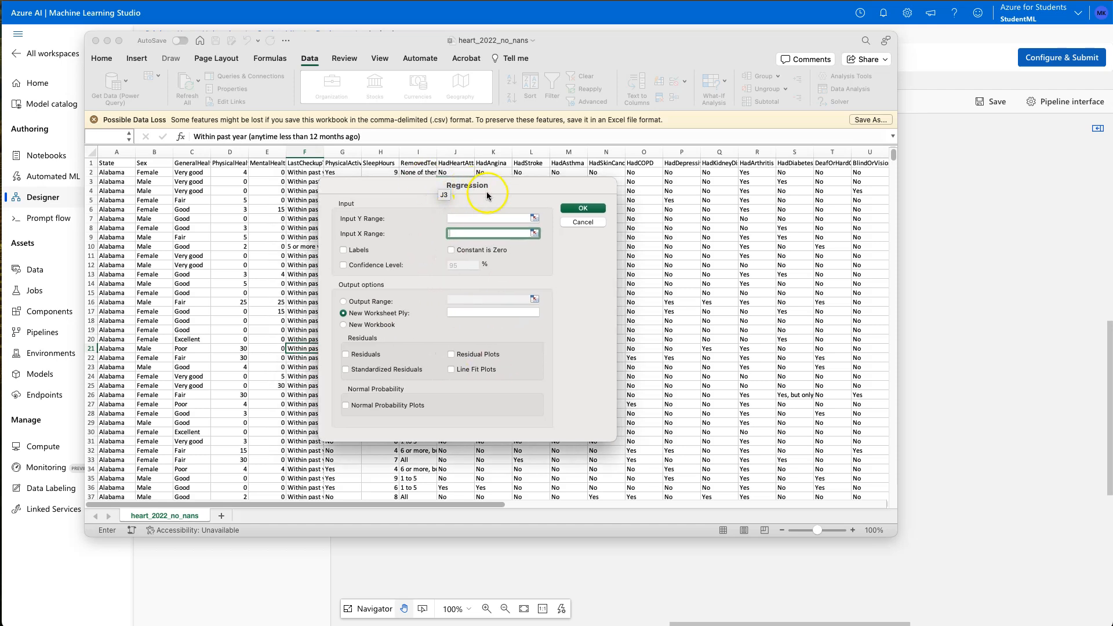
pyautogui.click(583, 223)
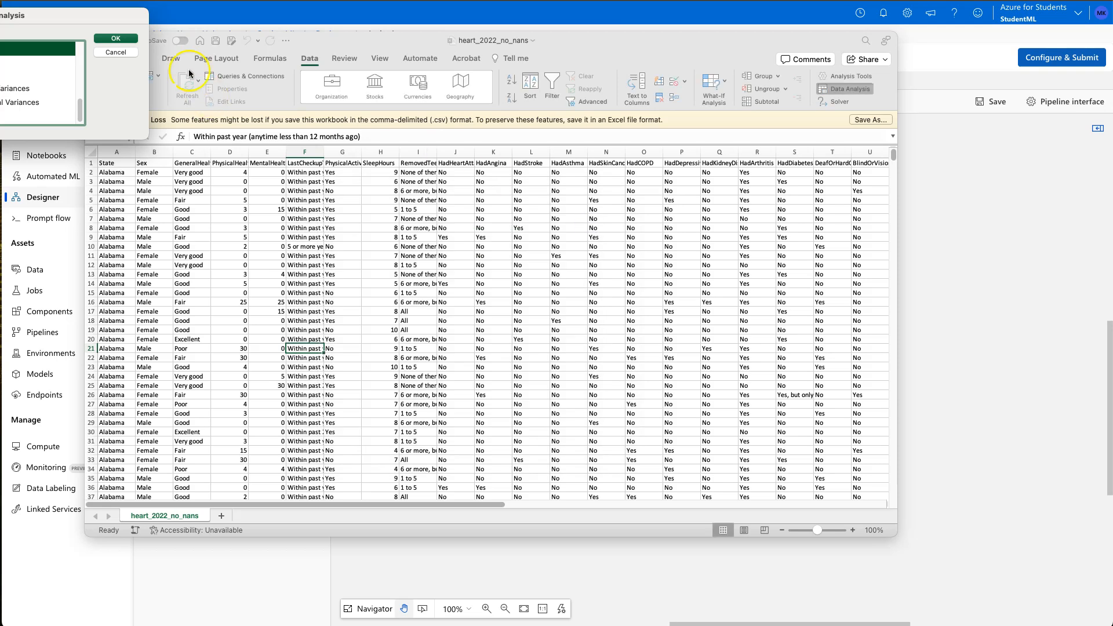
pyautogui.click(116, 52)
pyautogui.click(98, 43)
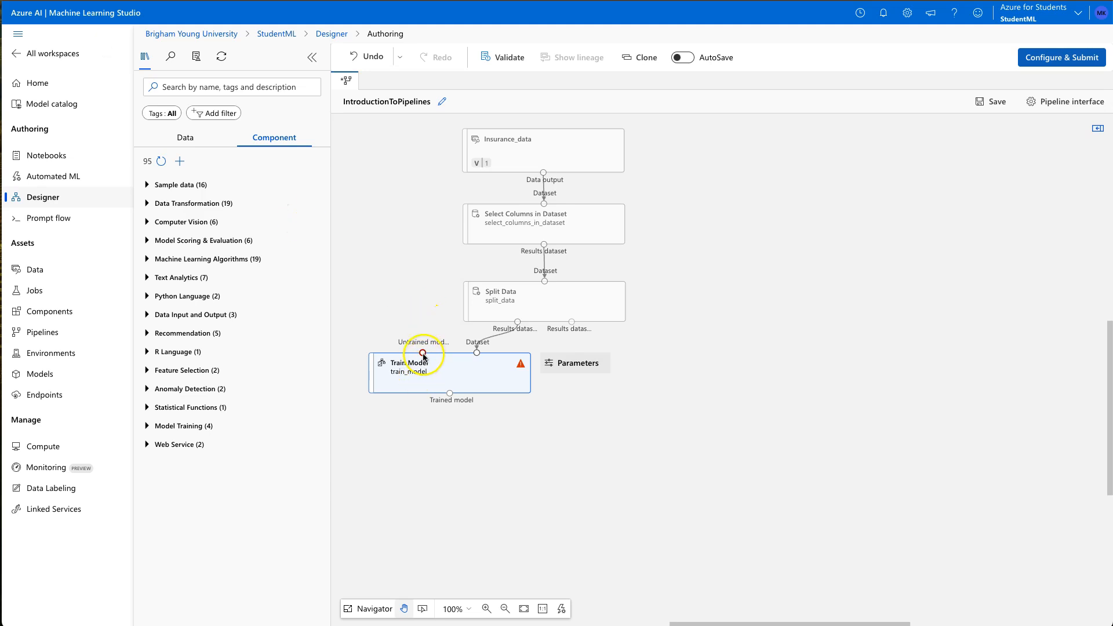
# Examine the regression, clustering and classification components in Designer's Machine Learning Algorithms category
pyautogui.click(600, 343)
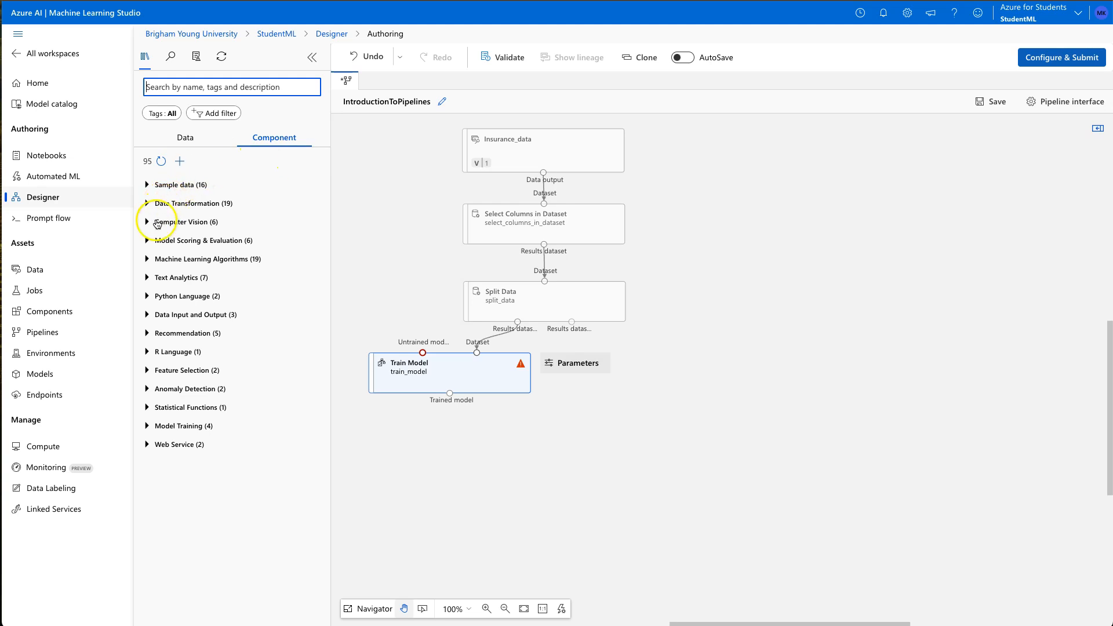
pyautogui.click(148, 260)
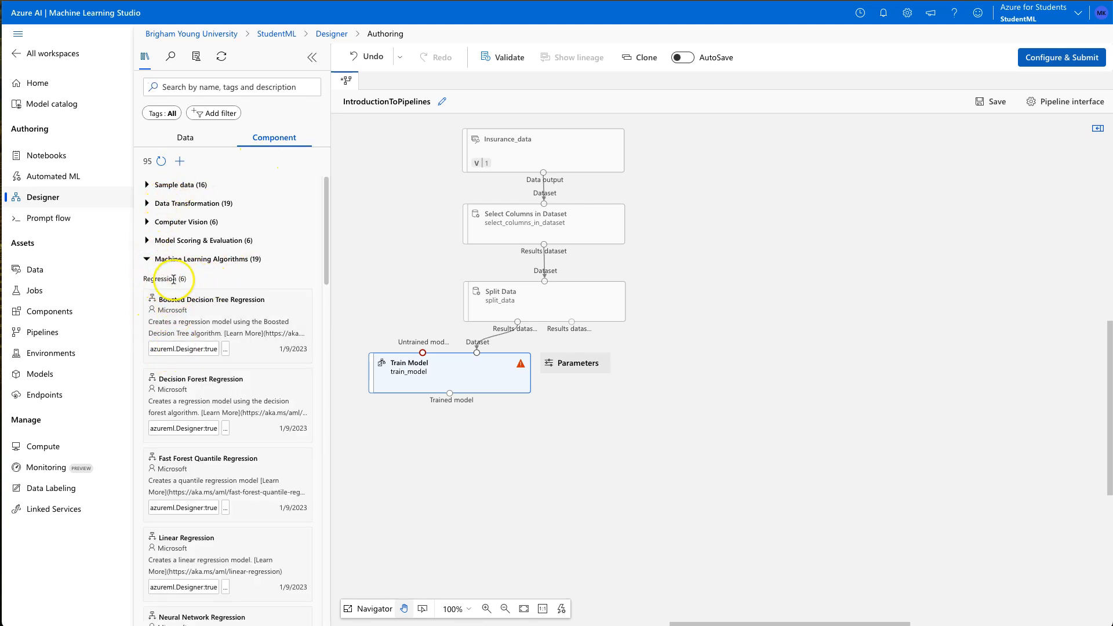
pyautogui.scroll(-3, 325, 270)
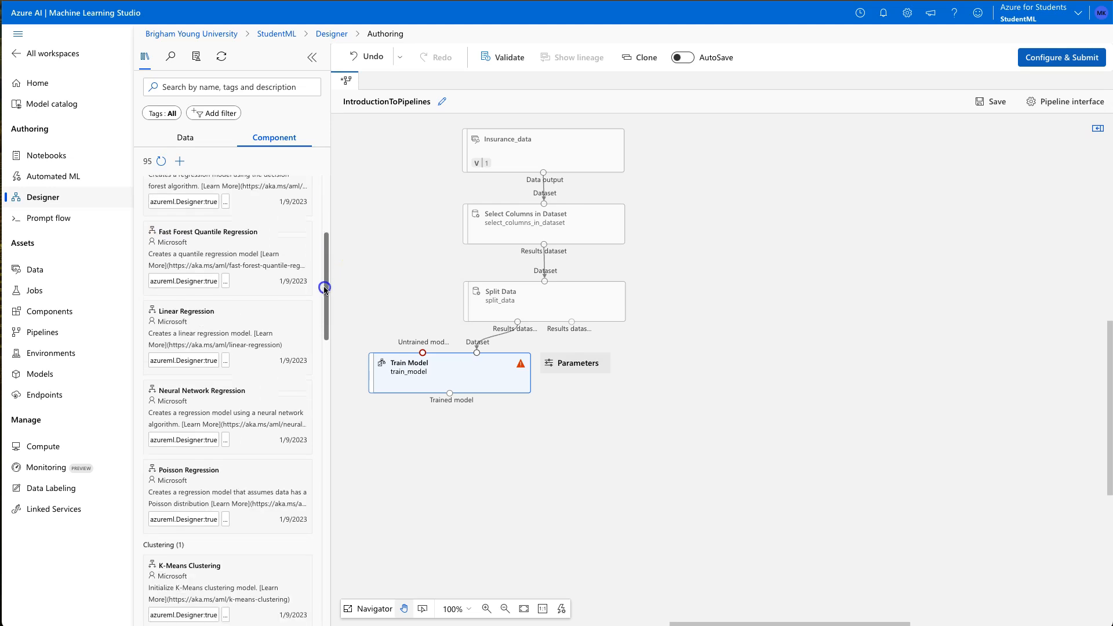
pyautogui.moveTo(324, 269); pyautogui.dragTo(332, 375)
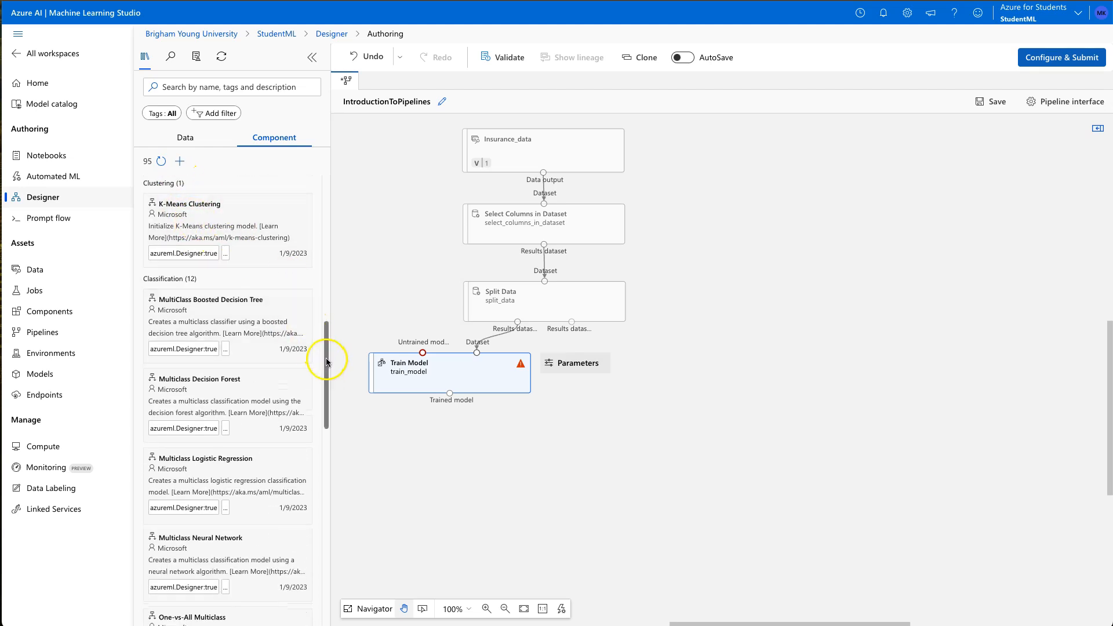
pyautogui.scroll(3, 327, 358)
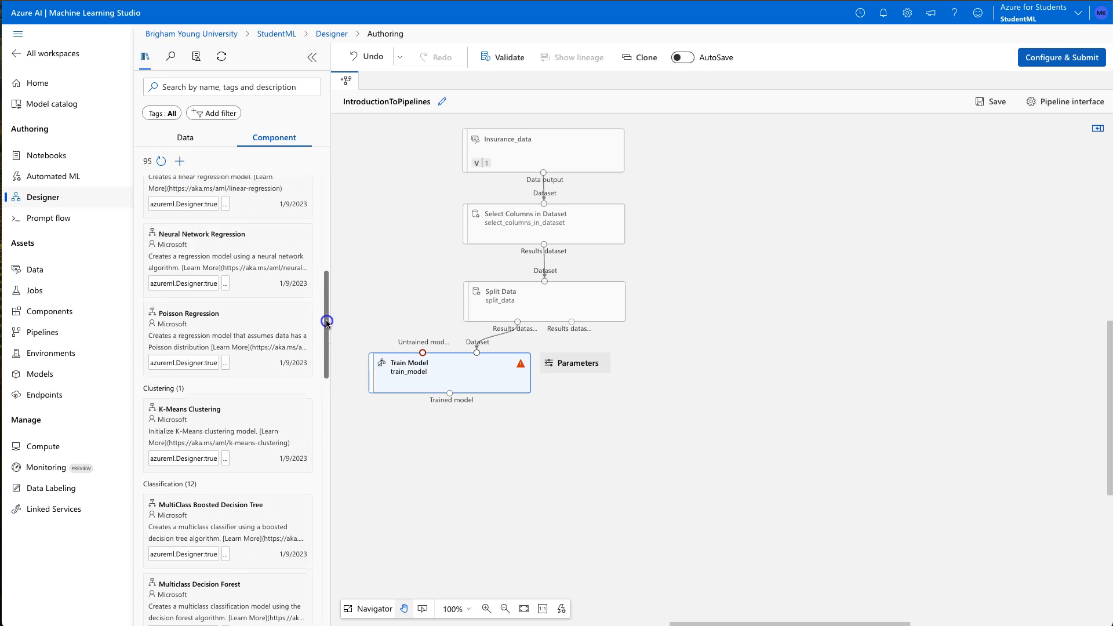
pyautogui.moveTo(327, 347); pyautogui.dragTo(333, 398)
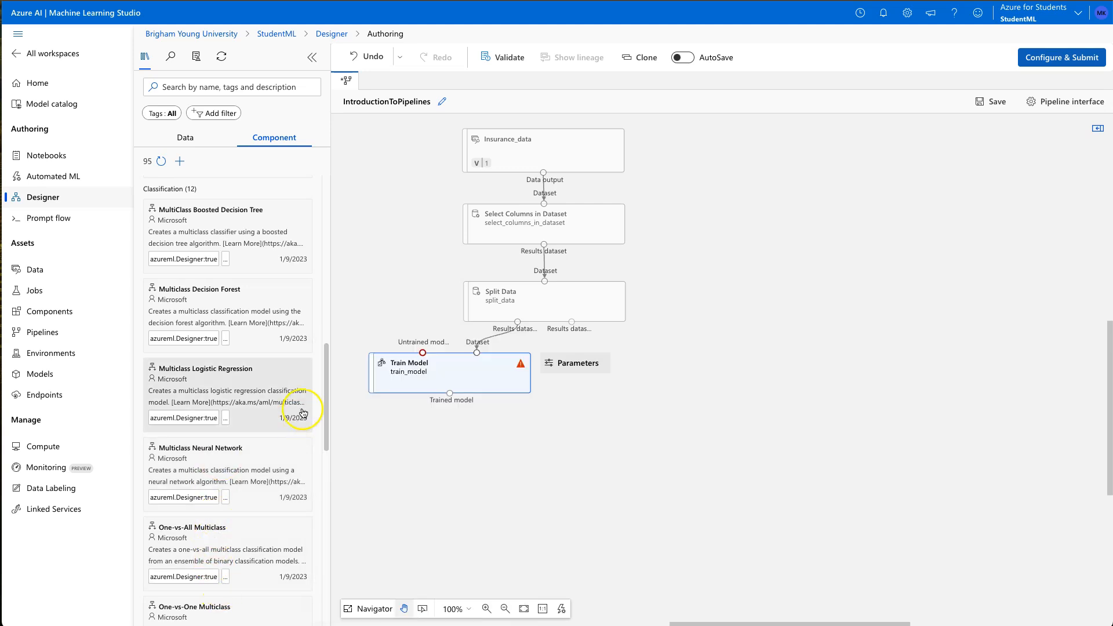
pyautogui.moveTo(327, 398); pyautogui.dragTo(316, 212)
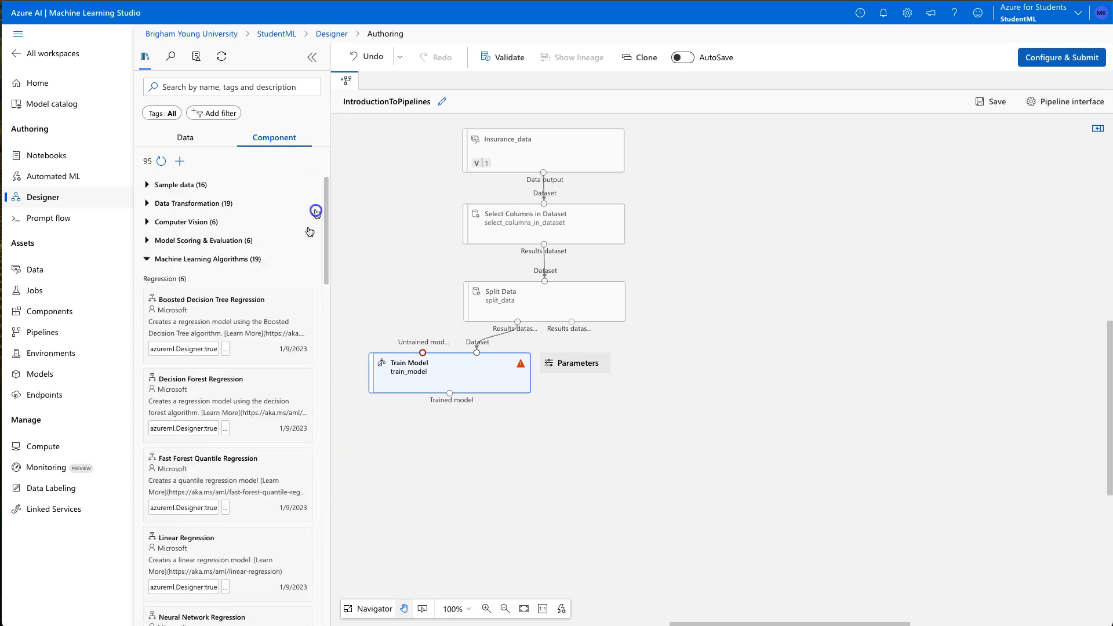
# Add a Linear Regression component beside Split Data and connect its Untrained model output to Train Model's Untrained model input
pyautogui.moveTo(218, 556); pyautogui.dragTo(371, 299)
pyautogui.click(689, 464)
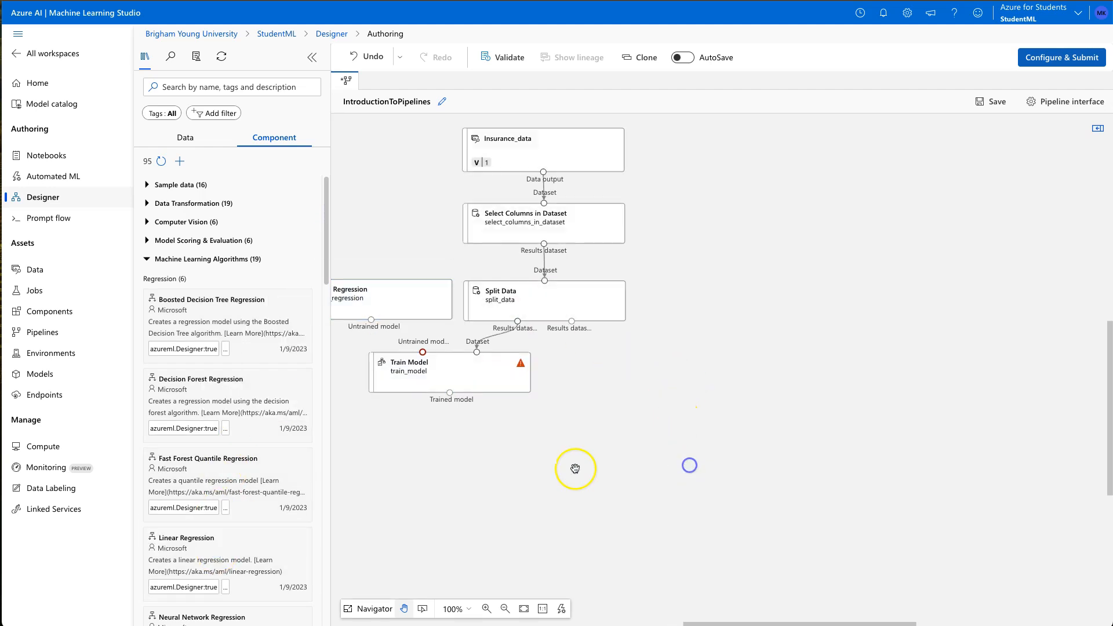
pyautogui.moveTo(659, 461); pyautogui.dragTo(729, 483)
pyautogui.click(662, 395)
pyautogui.click(448, 377)
pyautogui.moveTo(441, 346); pyautogui.dragTo(493, 380)
pyautogui.click(521, 499)
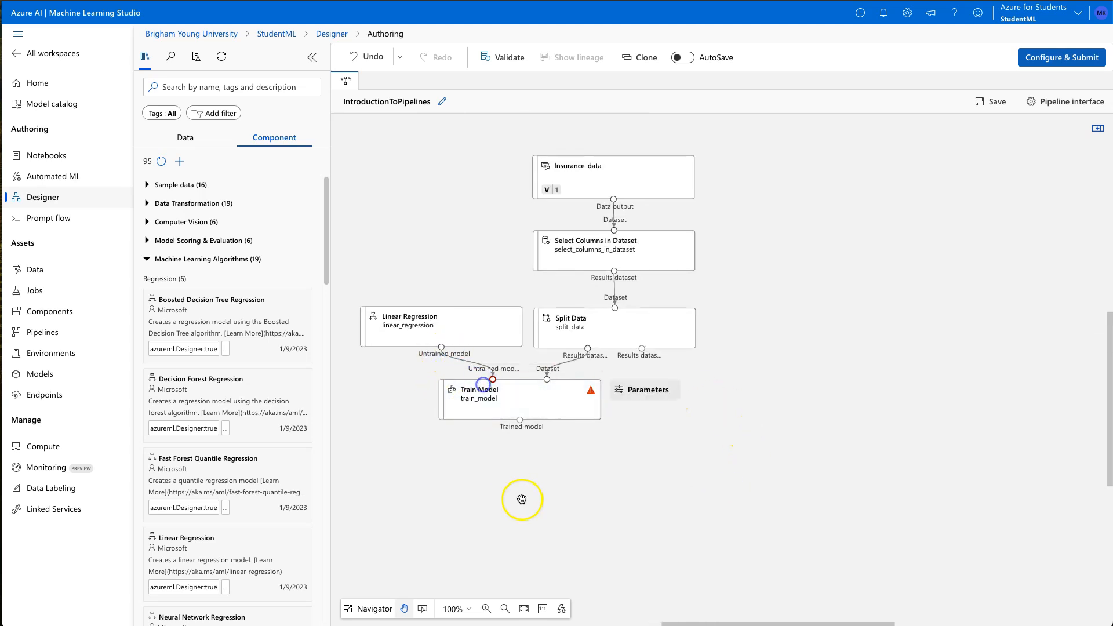
pyautogui.click(472, 334)
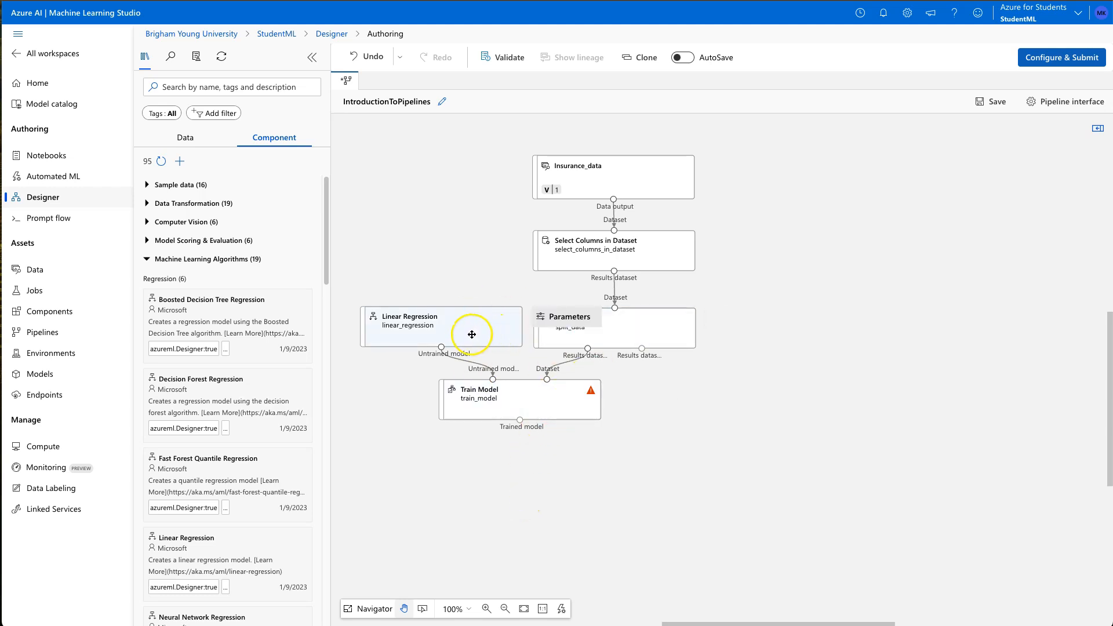
pyautogui.click(641, 328)
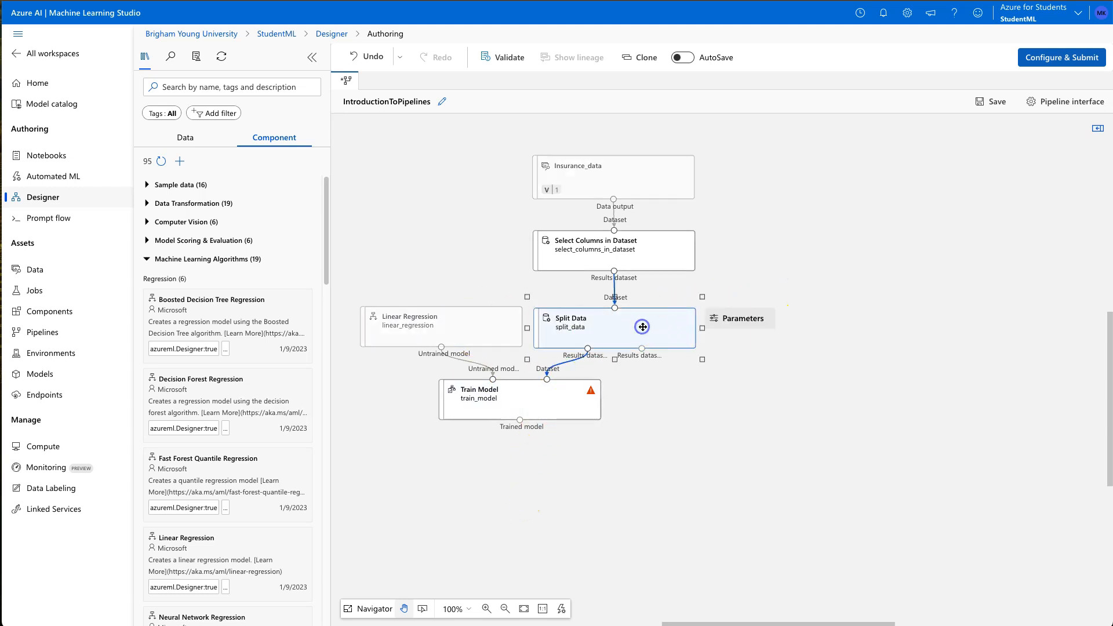
pyautogui.click(458, 325)
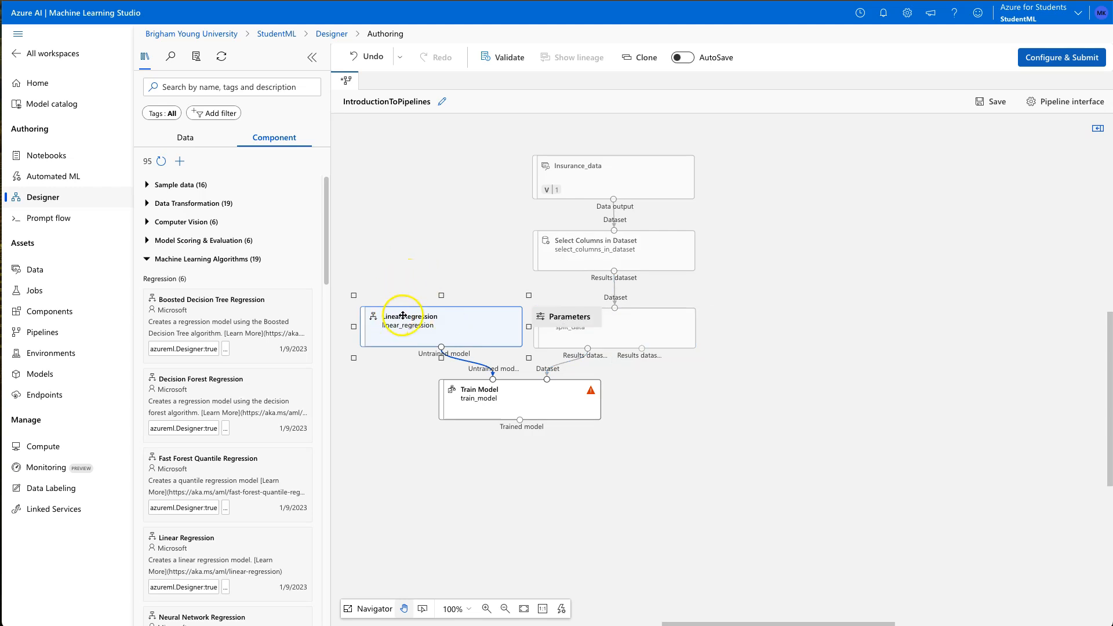
# Open the Train Model component's parameters and enter charges as the single column name for its label column
pyautogui.click(525, 402)
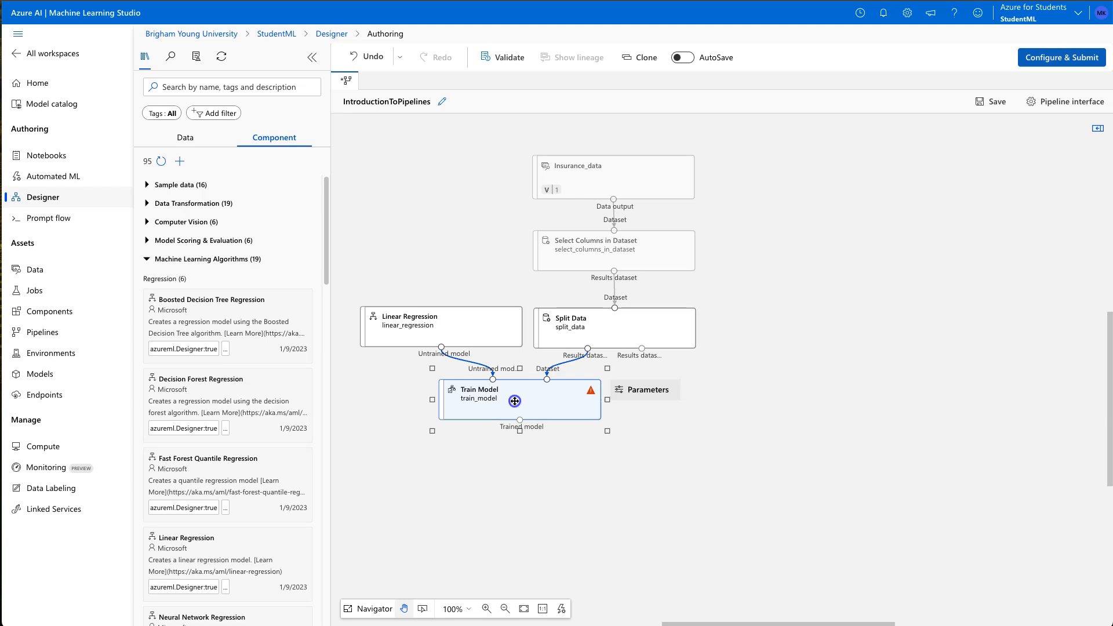
pyautogui.doubleClick(515, 401)
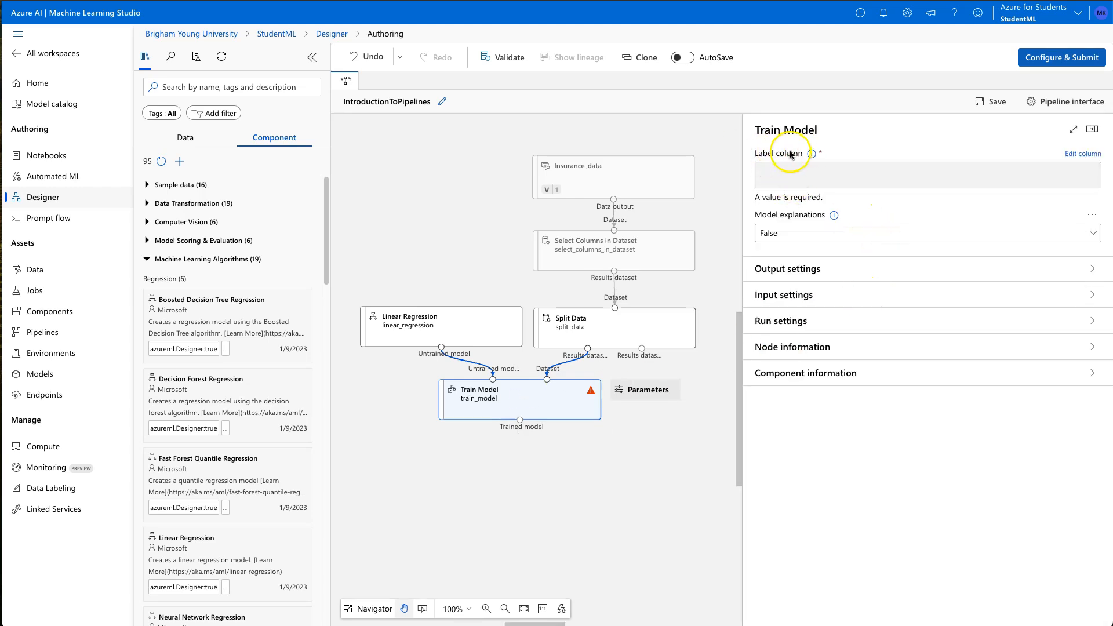
pyautogui.click(1082, 154)
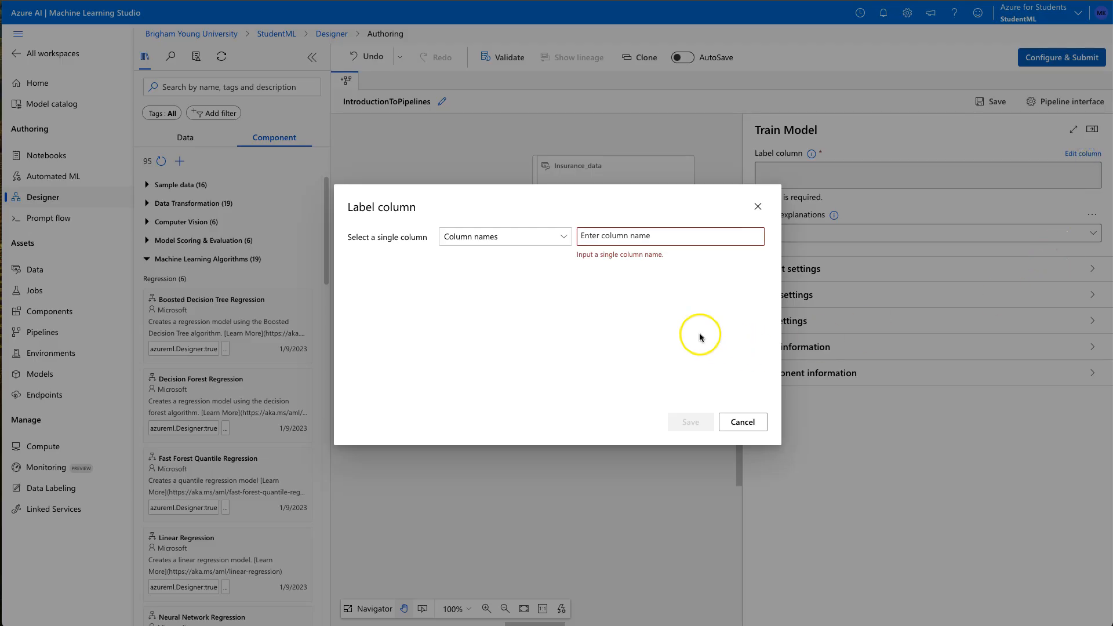
pyautogui.moveTo(357, 238); pyautogui.dragTo(415, 242)
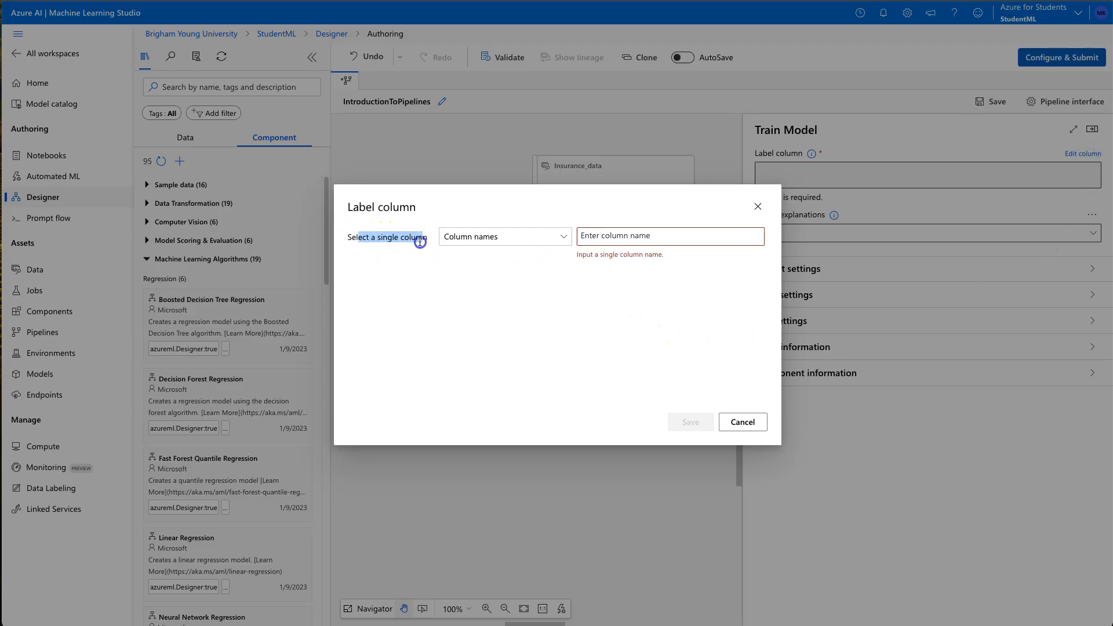
pyautogui.click(622, 236)
pyautogui.click(598, 233)
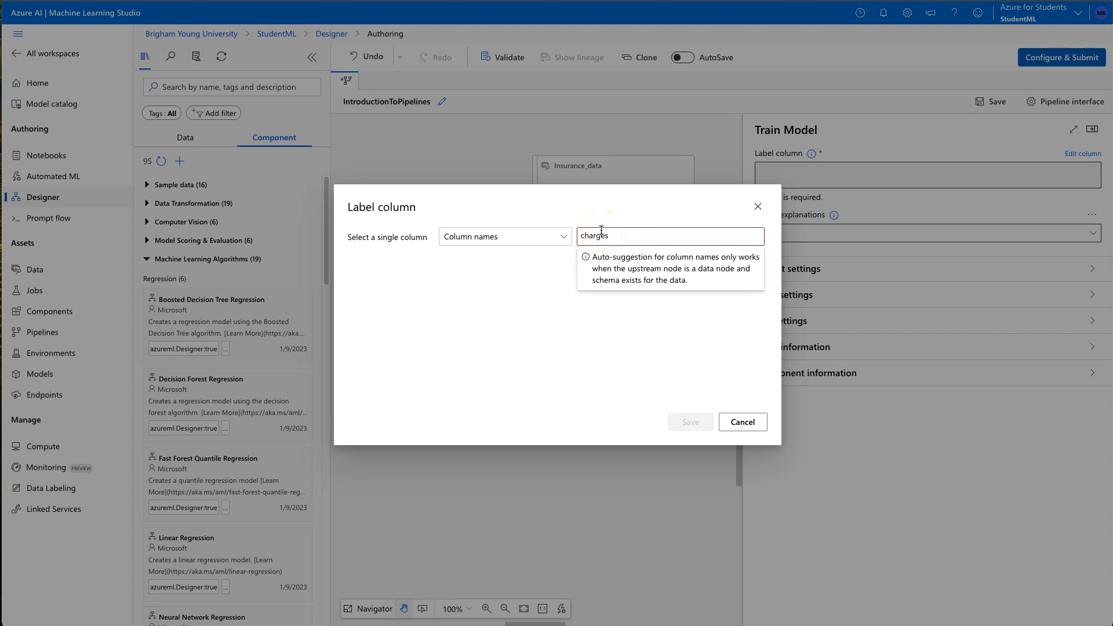
pyautogui.write('charges')
pyautogui.press('Return')
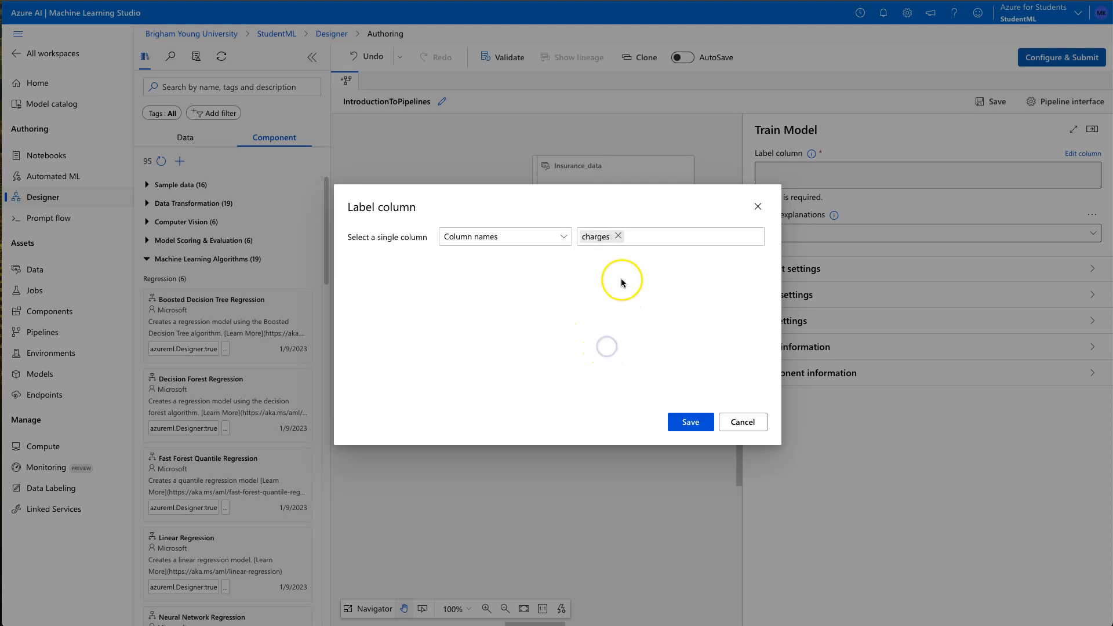
# Check the label column's selection methods, keep Column names, and save the label column setting
pyautogui.click(555, 238)
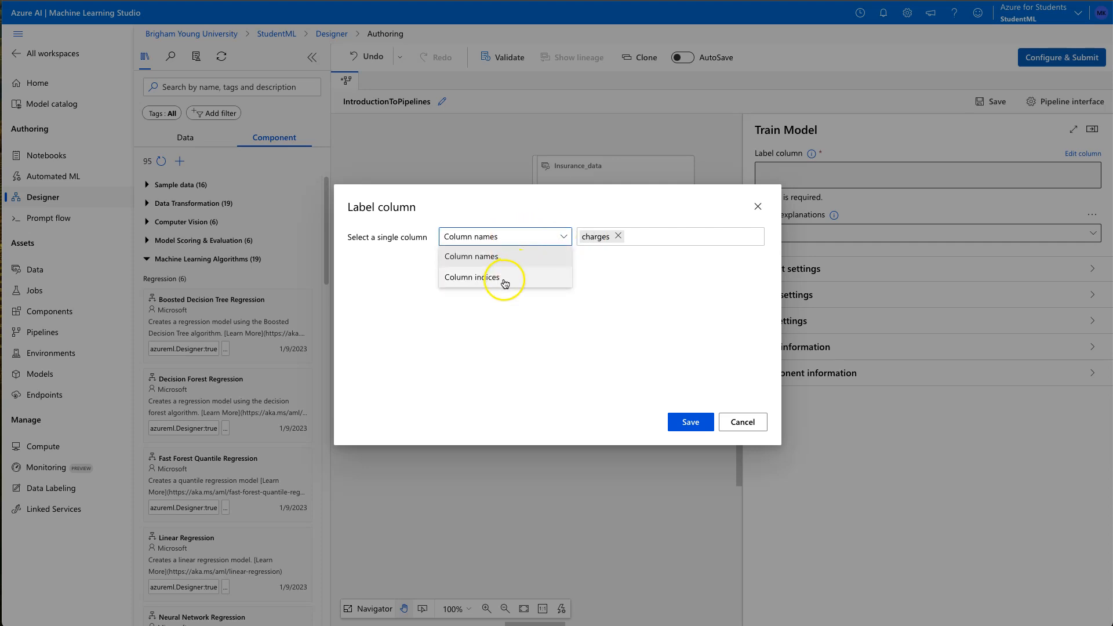
pyautogui.click(394, 242)
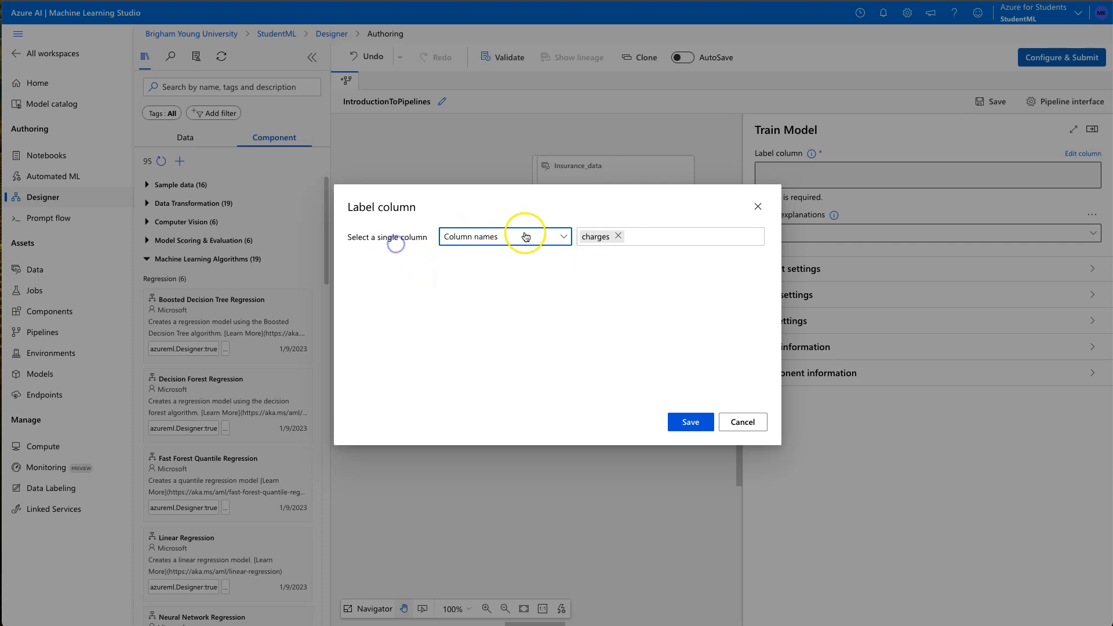
pyautogui.click(690, 240)
pyautogui.click(576, 350)
pyautogui.click(653, 236)
pyautogui.click(560, 364)
pyautogui.click(692, 425)
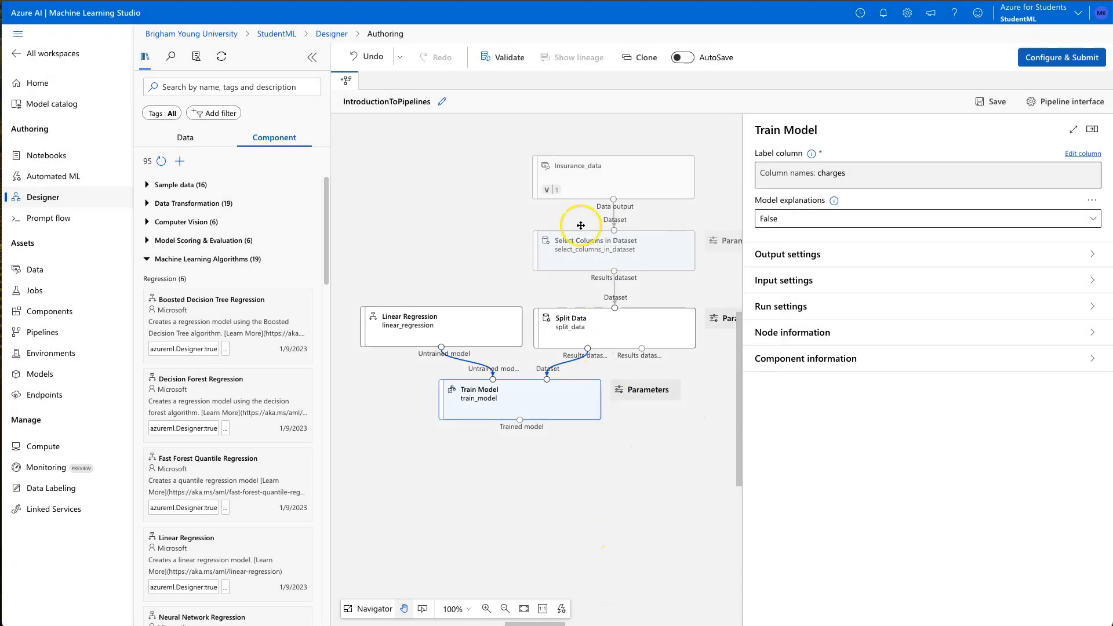
# Review the details of Insurance_data and the parameters of Train Model and Split Data
pyautogui.click(587, 183)
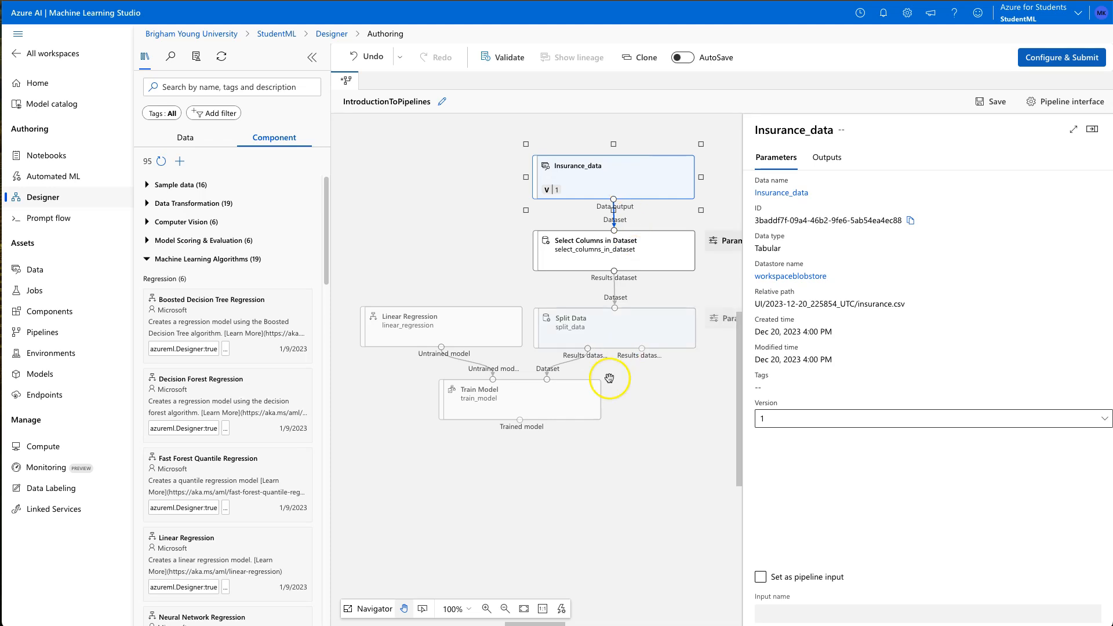
pyautogui.click(533, 403)
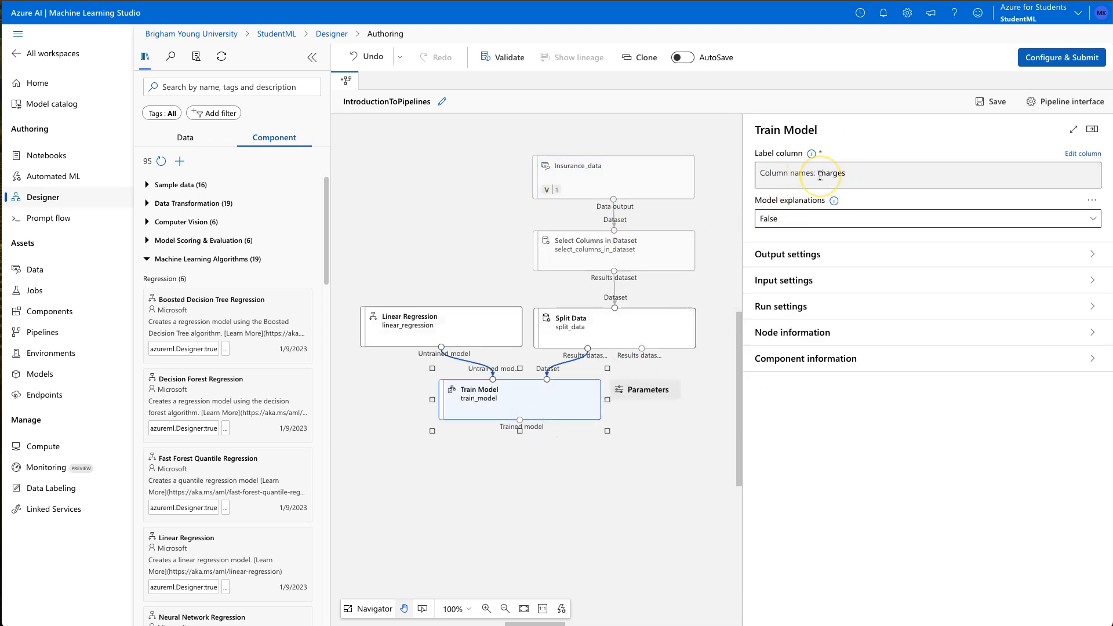
pyautogui.click(588, 350)
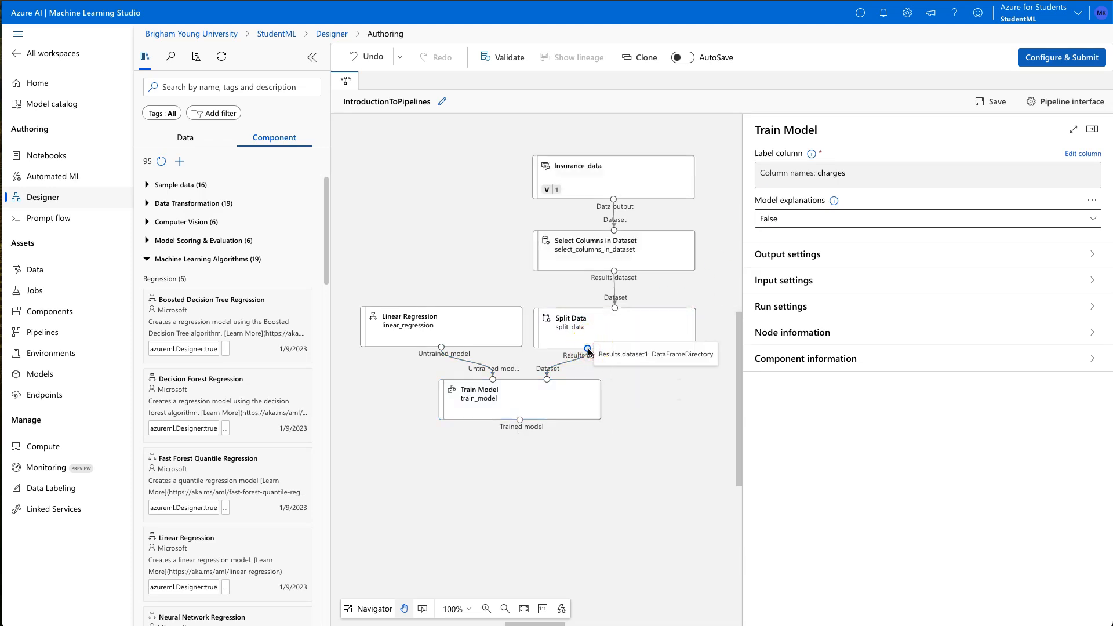
pyautogui.rightClick(589, 340)
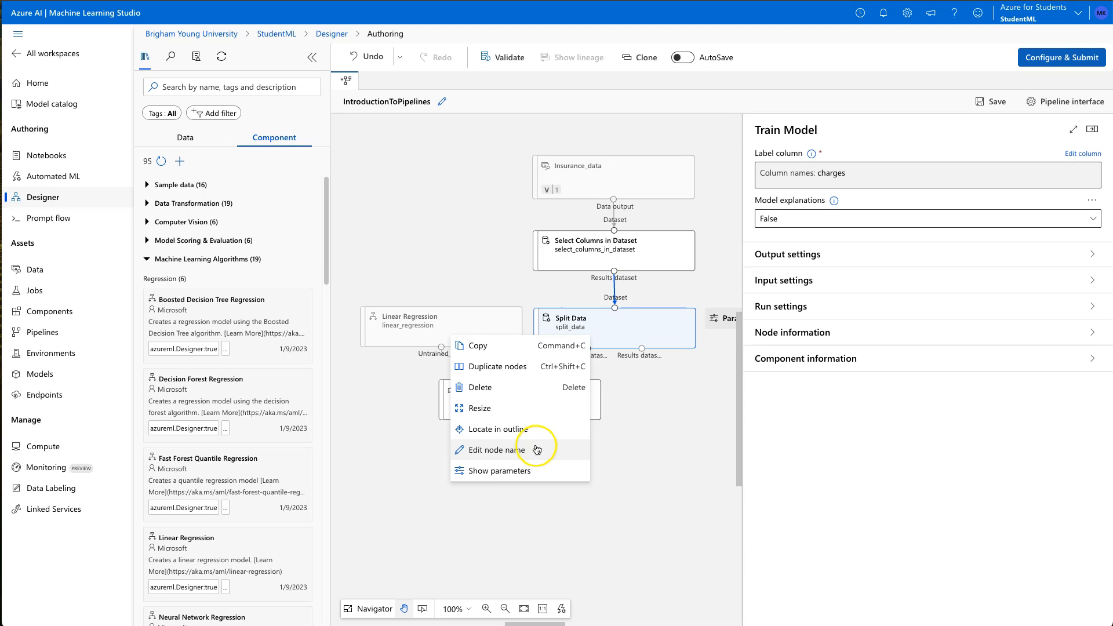
pyautogui.click(609, 332)
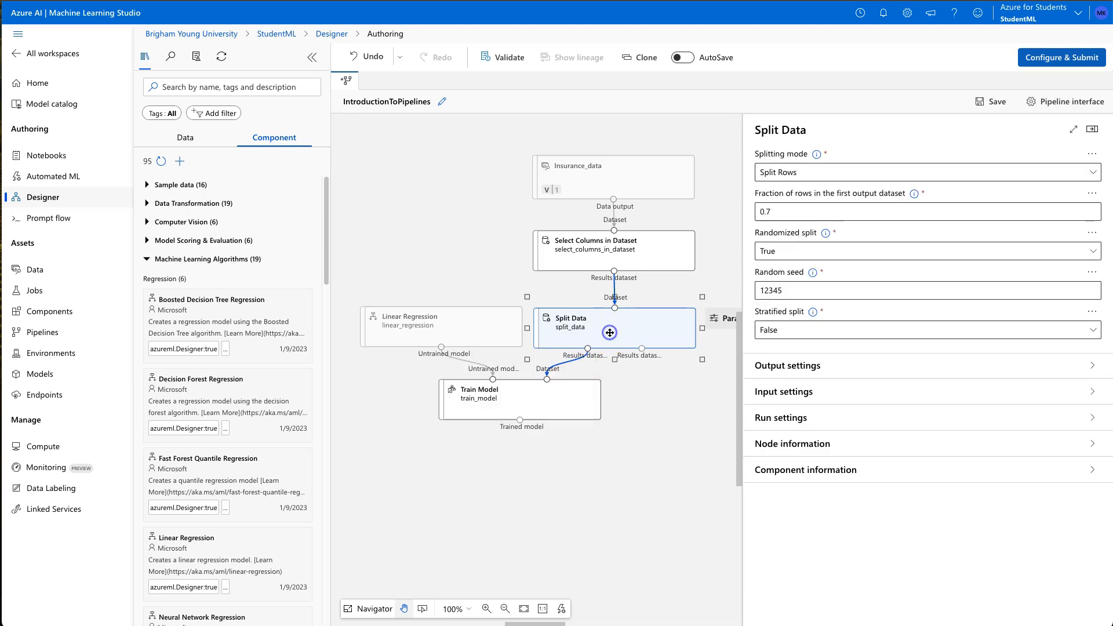
# Preview the Insurance_data output and examine the charges column in relation to the Select Columns and Train Model components
pyautogui.rightClick(632, 177)
pyautogui.click(558, 280)
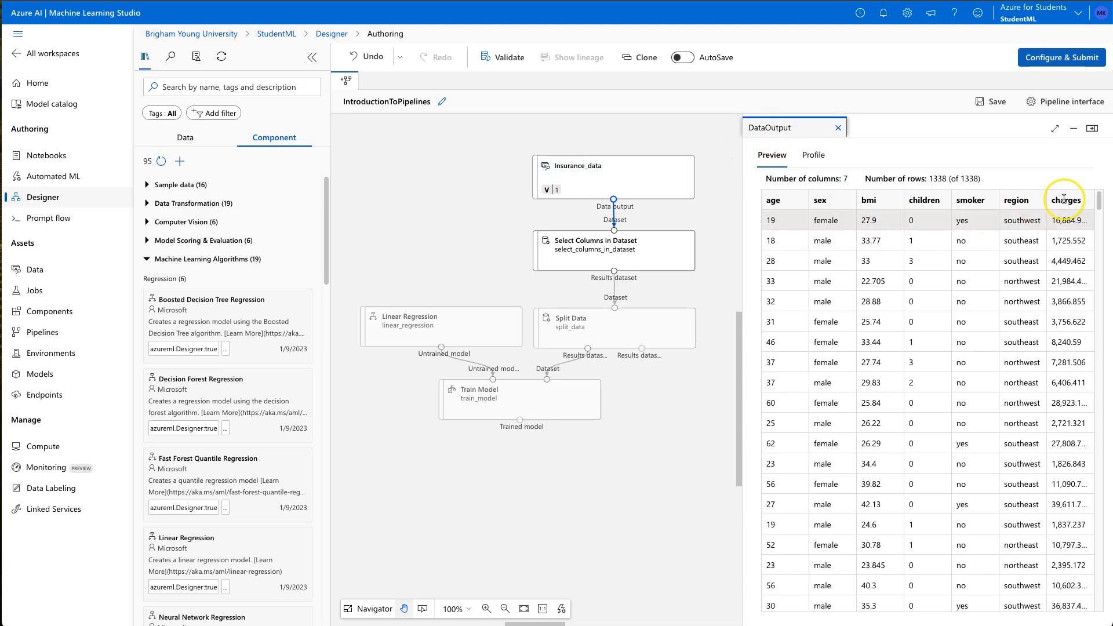
pyautogui.click(614, 252)
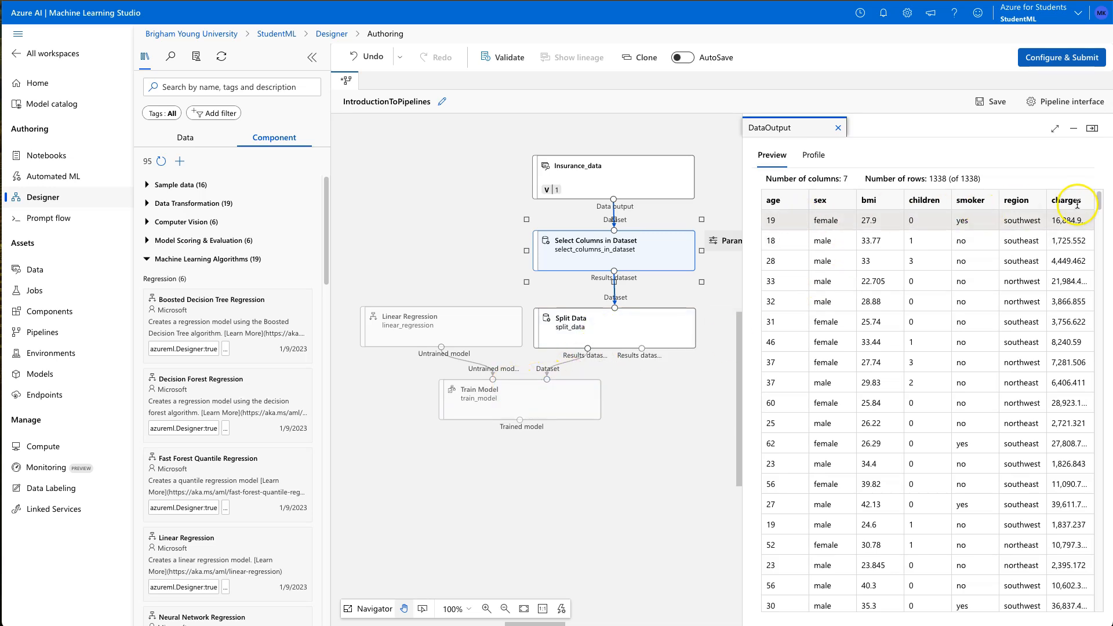
pyautogui.click(557, 395)
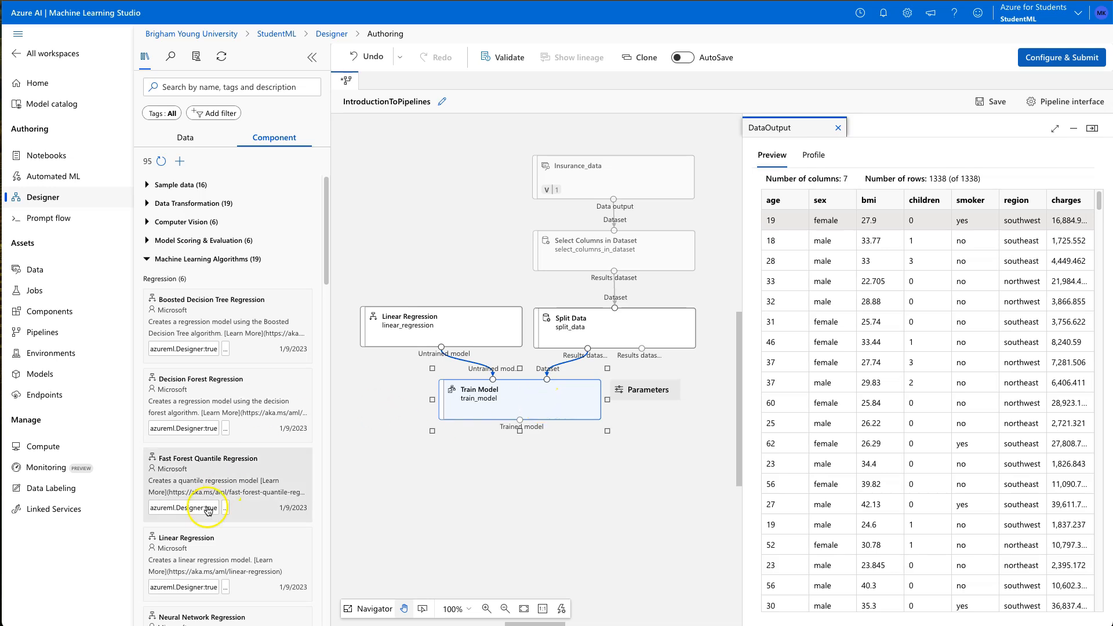
# Try to submit the pipeline job to the existing IntroductionToPIpelines experiment, using compute instance StudentMLInstance and datastore workspaceblobstore
pyautogui.click(1064, 60)
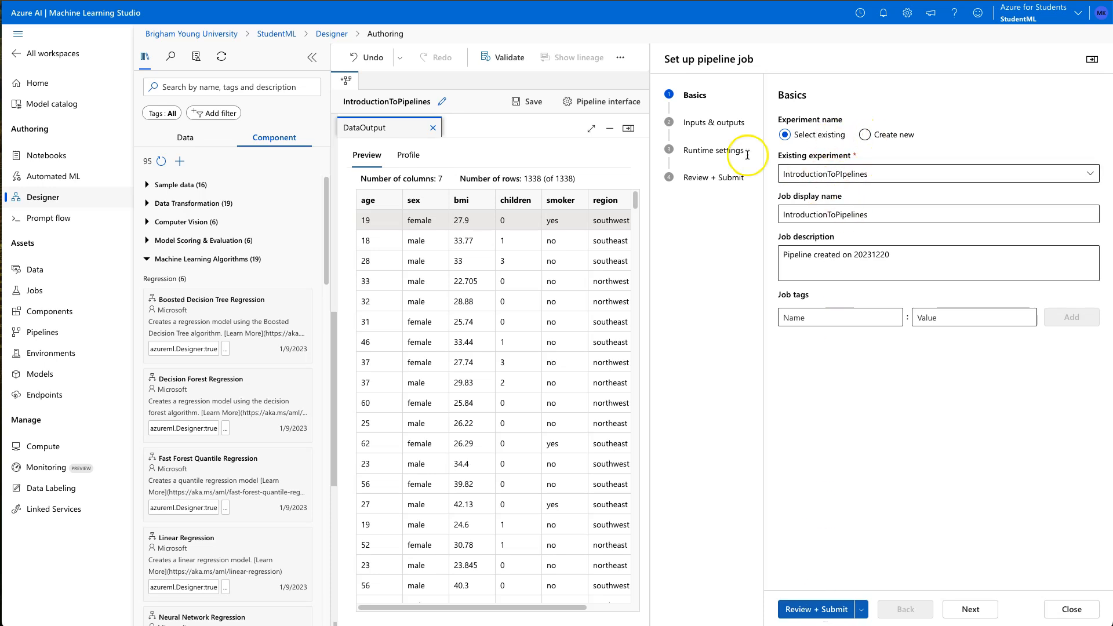
pyautogui.click(974, 610)
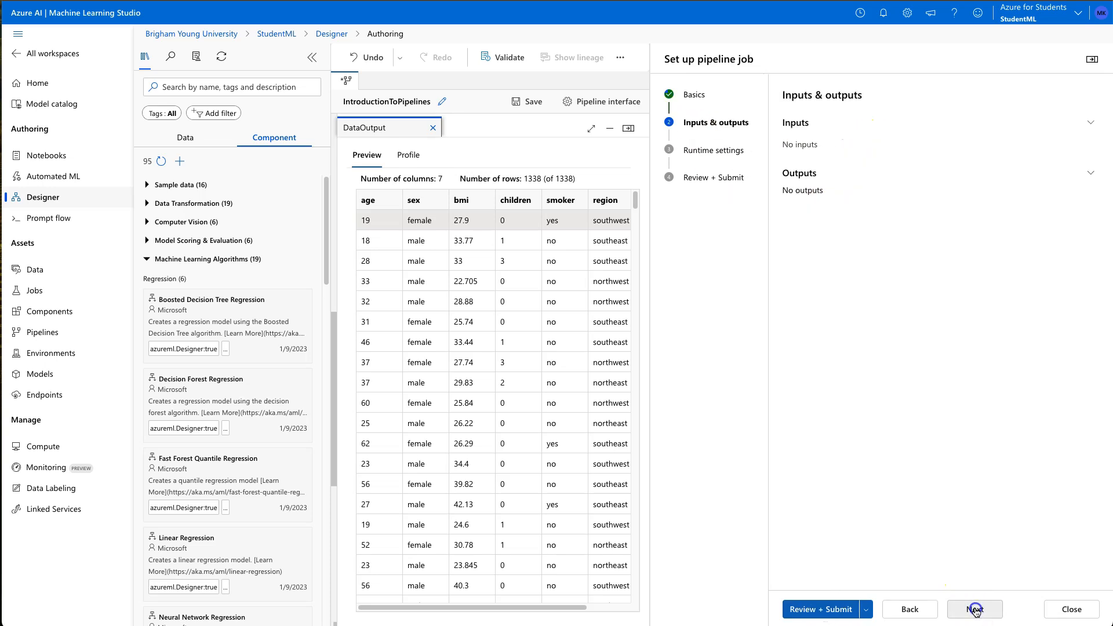
pyautogui.click(975, 610)
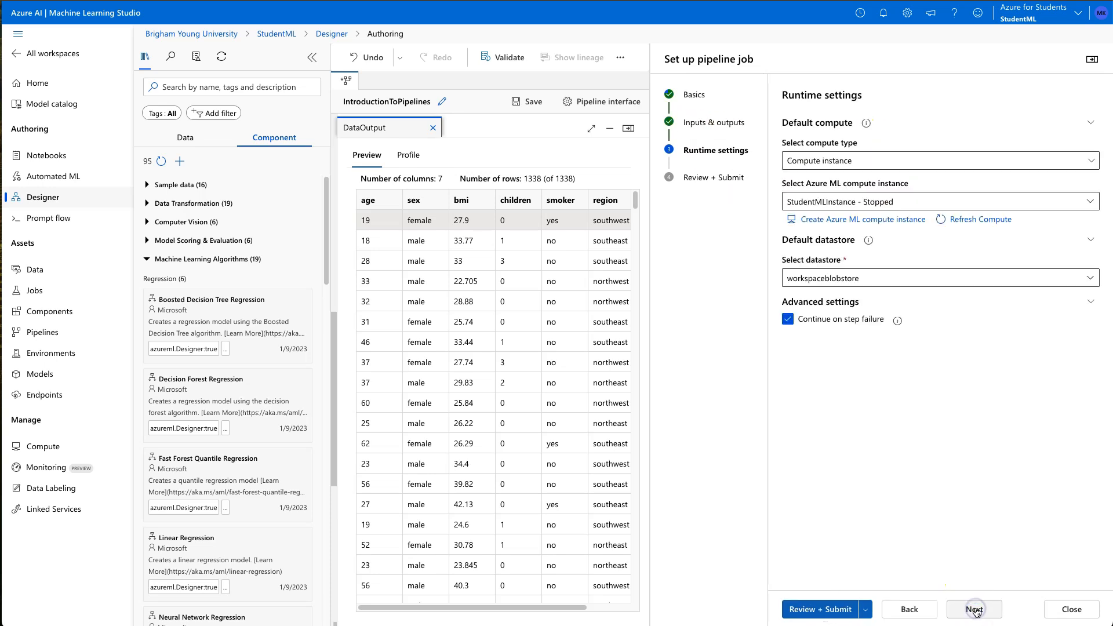
pyautogui.click(866, 202)
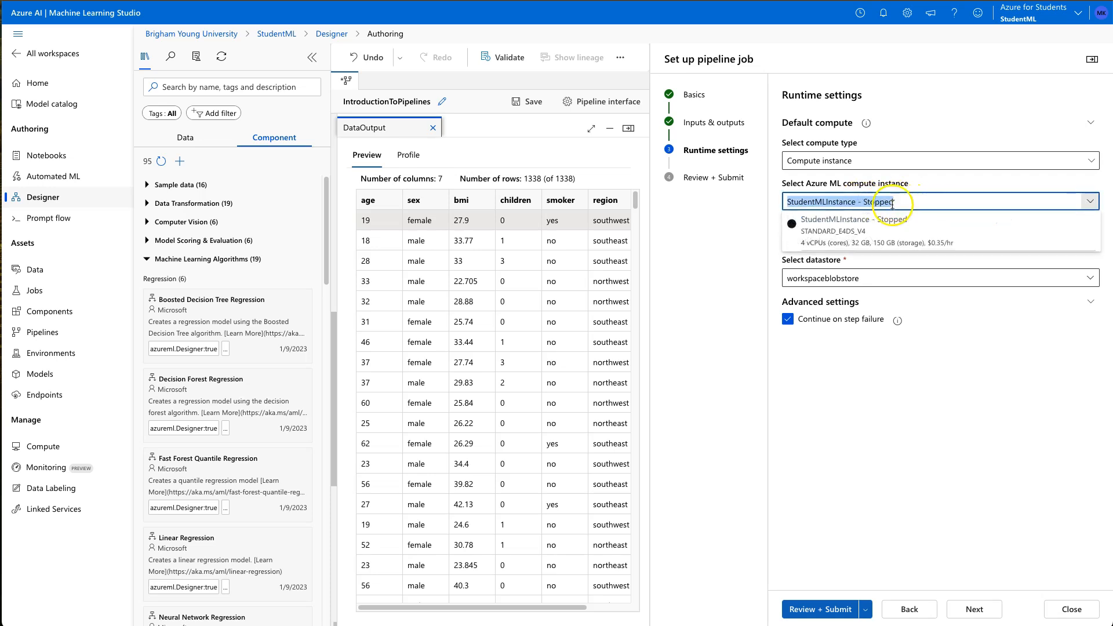
pyautogui.click(878, 237)
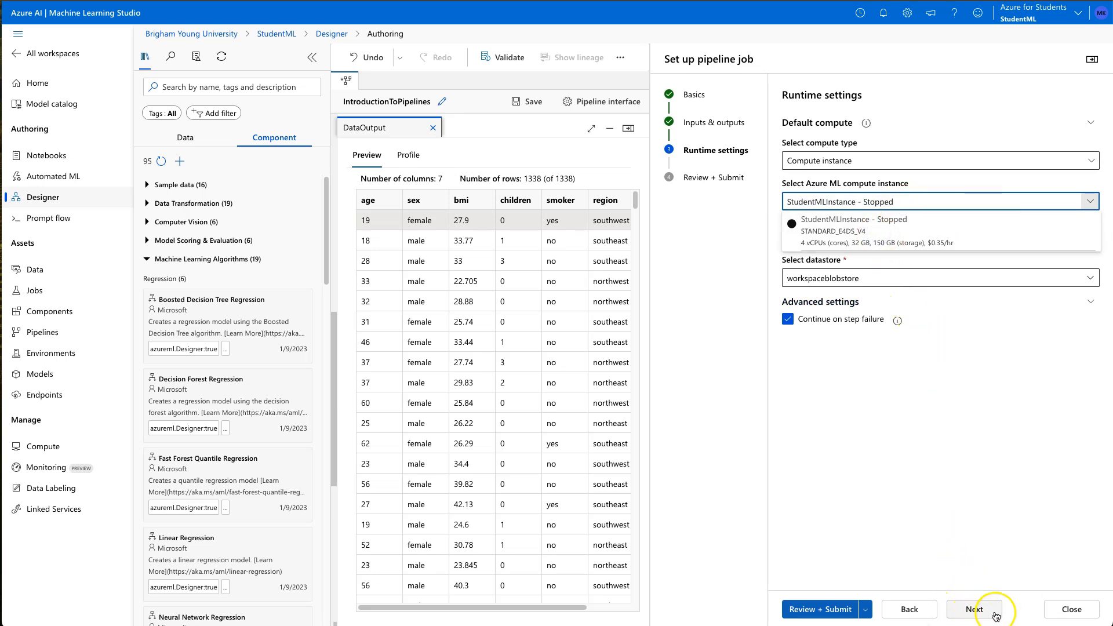
pyautogui.click(976, 613)
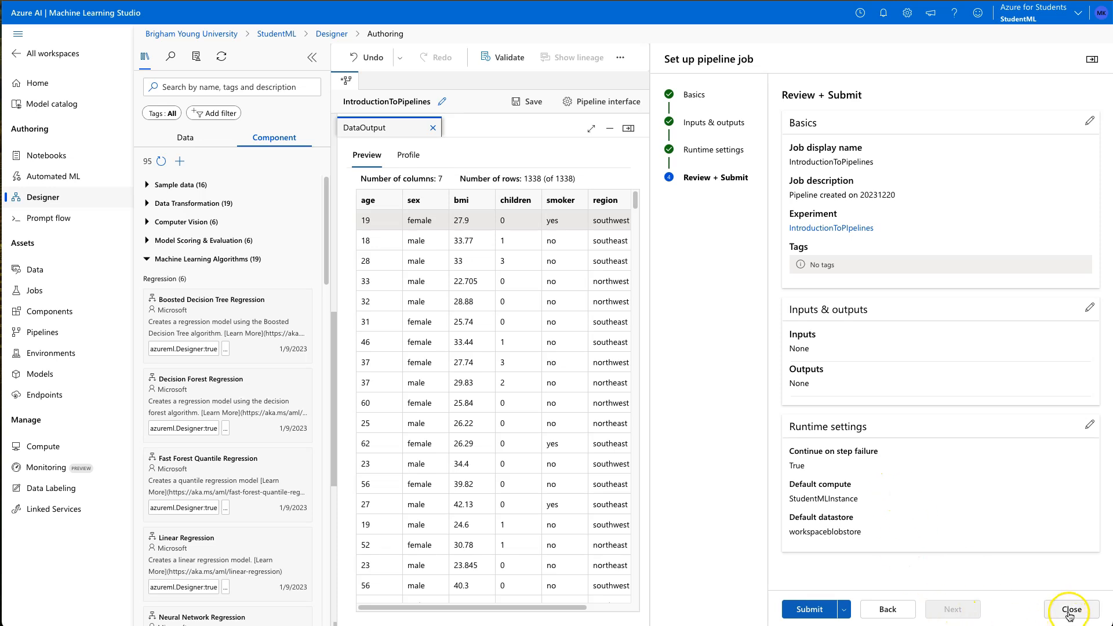
pyautogui.click(811, 609)
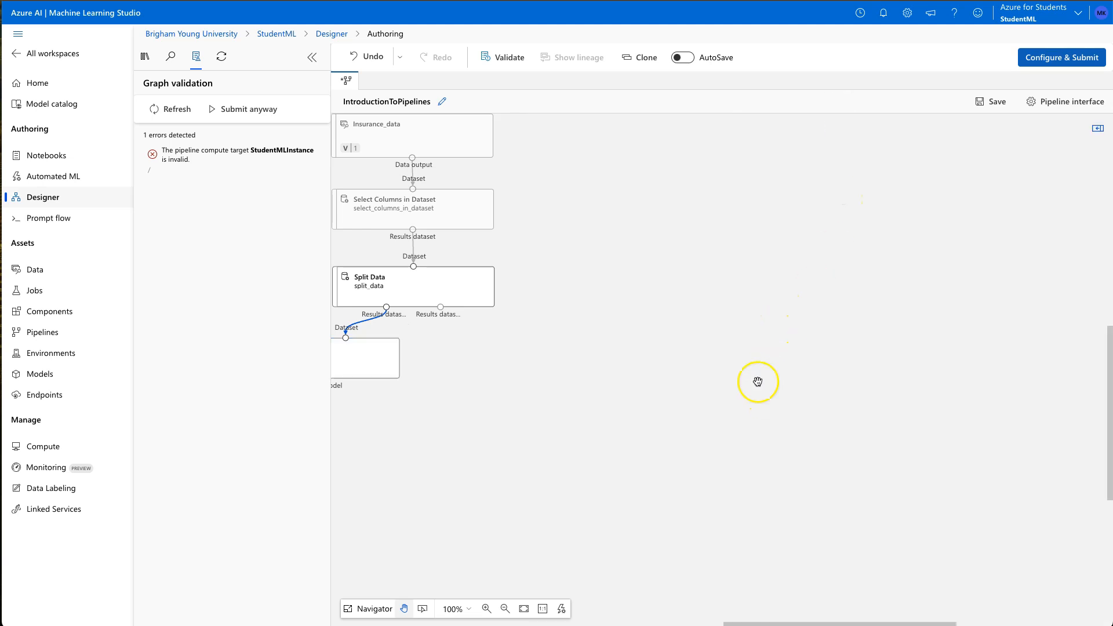
# Reopen the pipeline job setup, inspect the compute target in its runtime settings, and close the setup
pyautogui.moveTo(583, 468); pyautogui.dragTo(890, 527)
pyautogui.click(1039, 58)
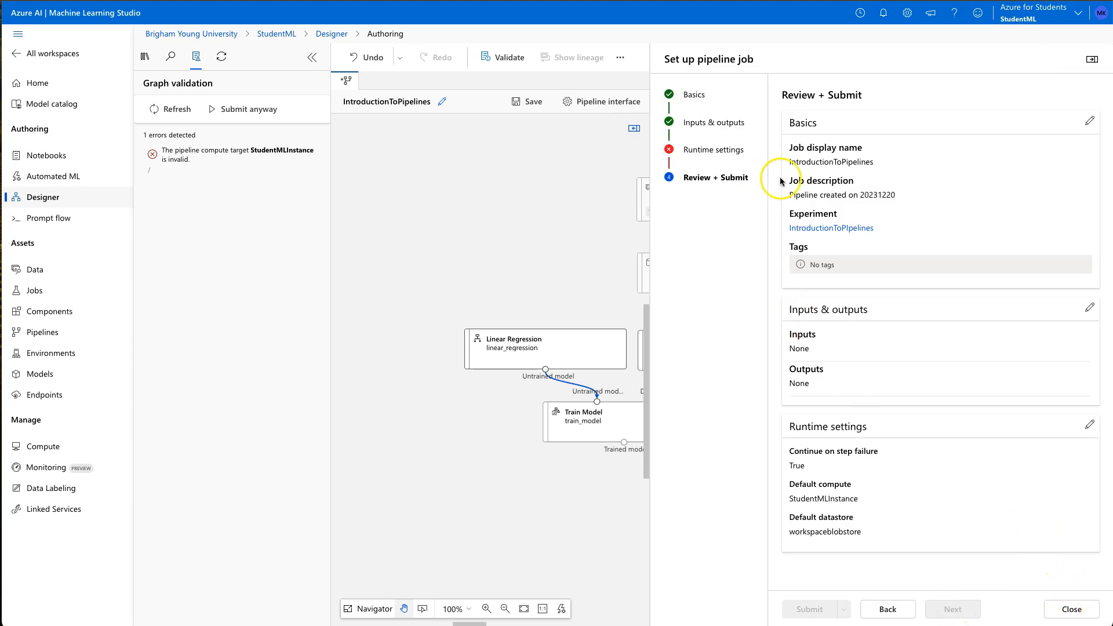
pyautogui.click(696, 152)
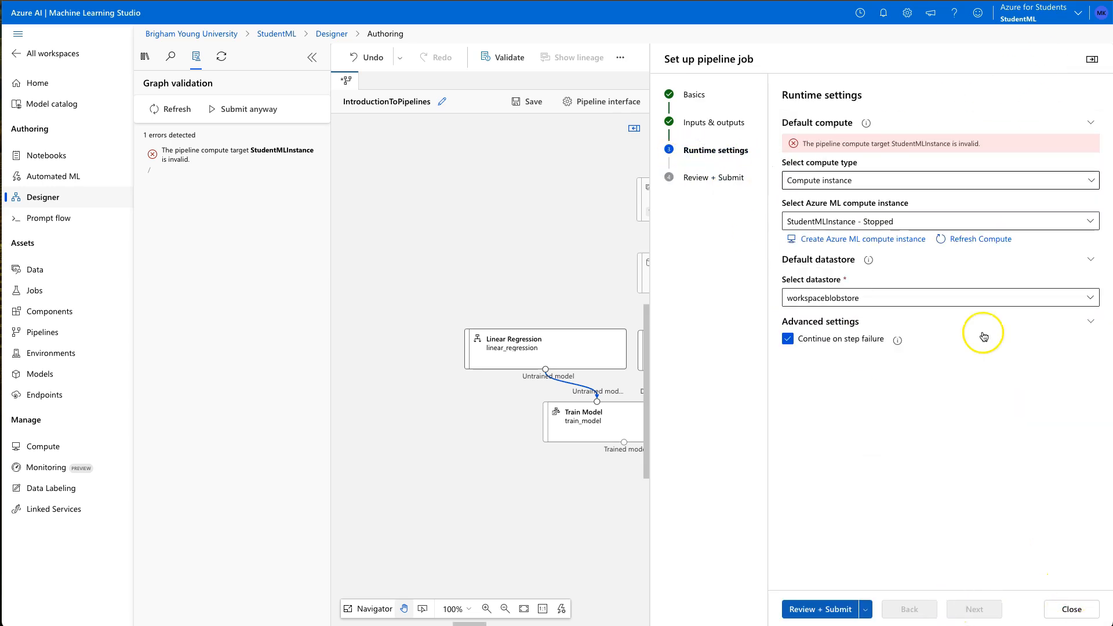
pyautogui.click(1053, 609)
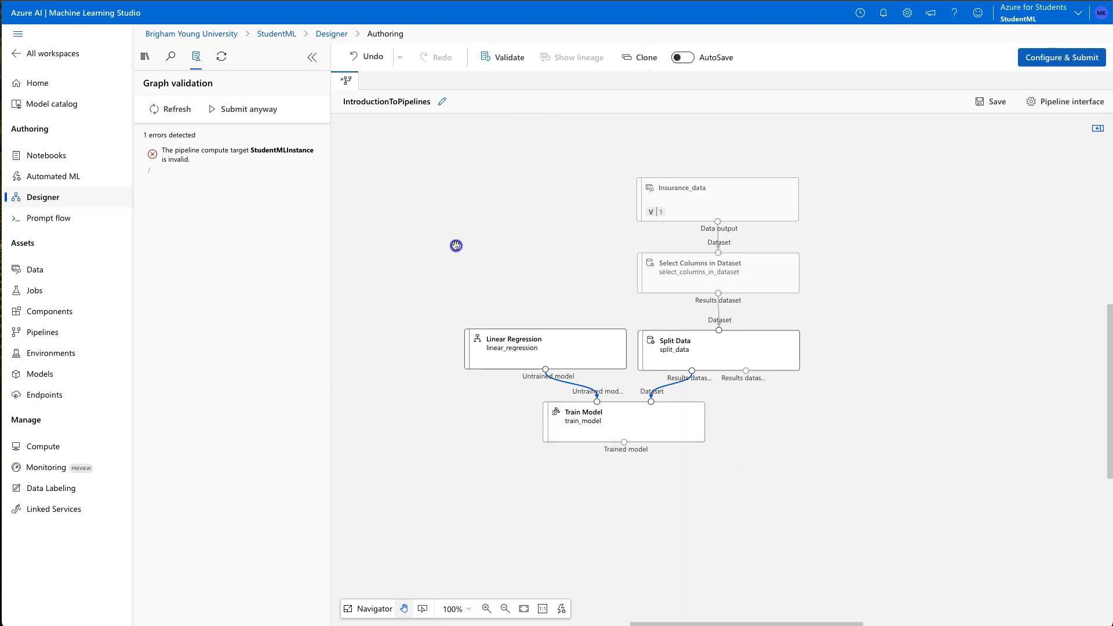
# Turn on AutoSave and save the IntroductionToPipelines draft, keeping its unsaved changes
pyautogui.click(682, 59)
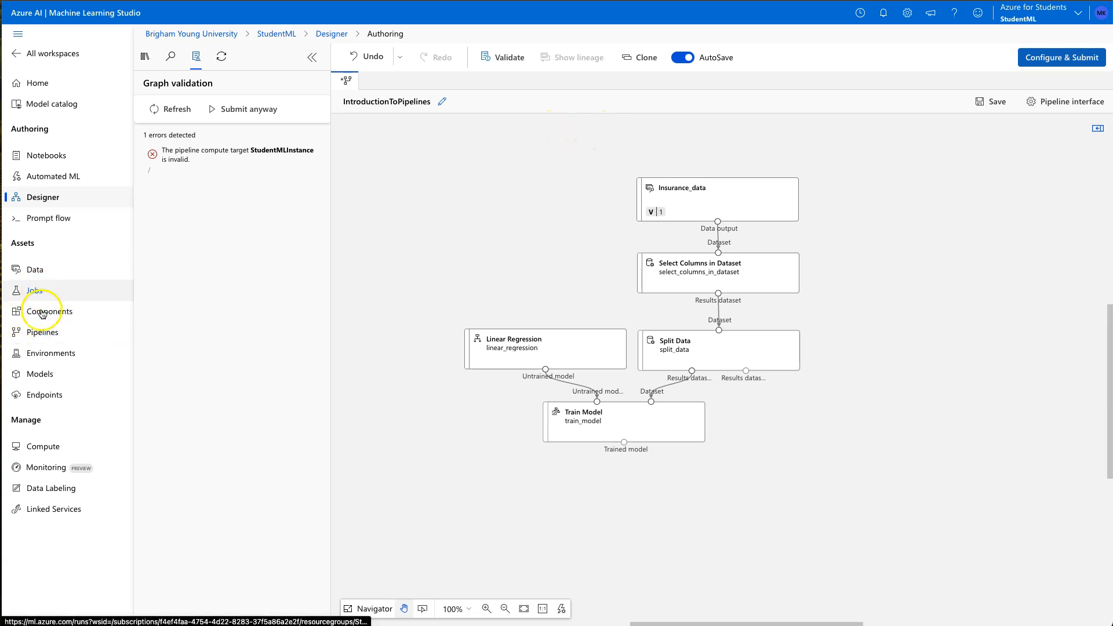
pyautogui.click(51, 447)
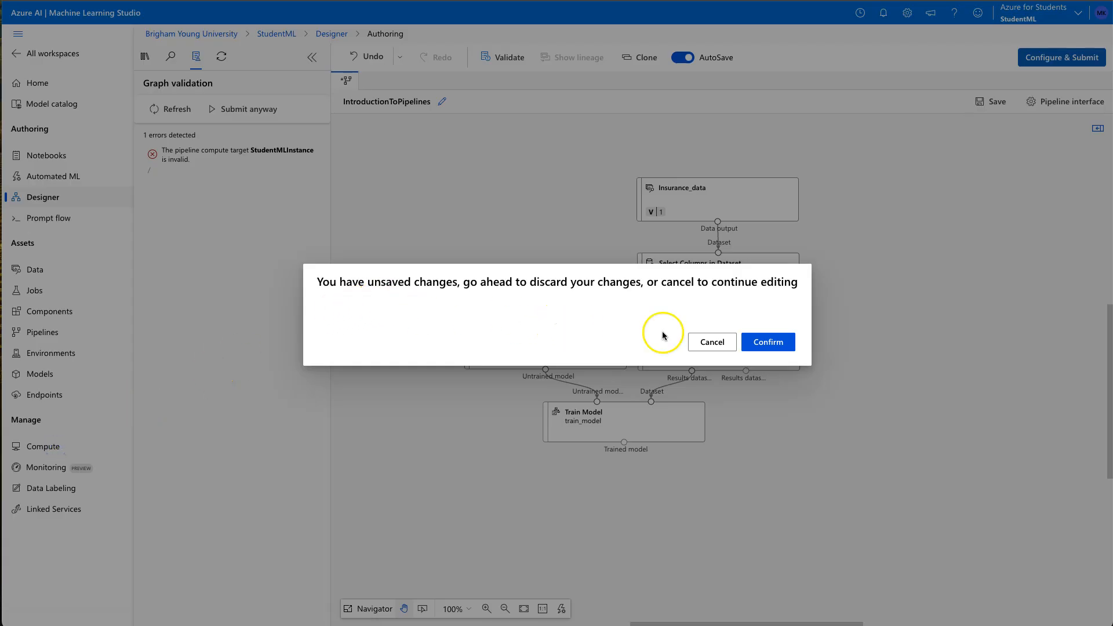
pyautogui.click(709, 342)
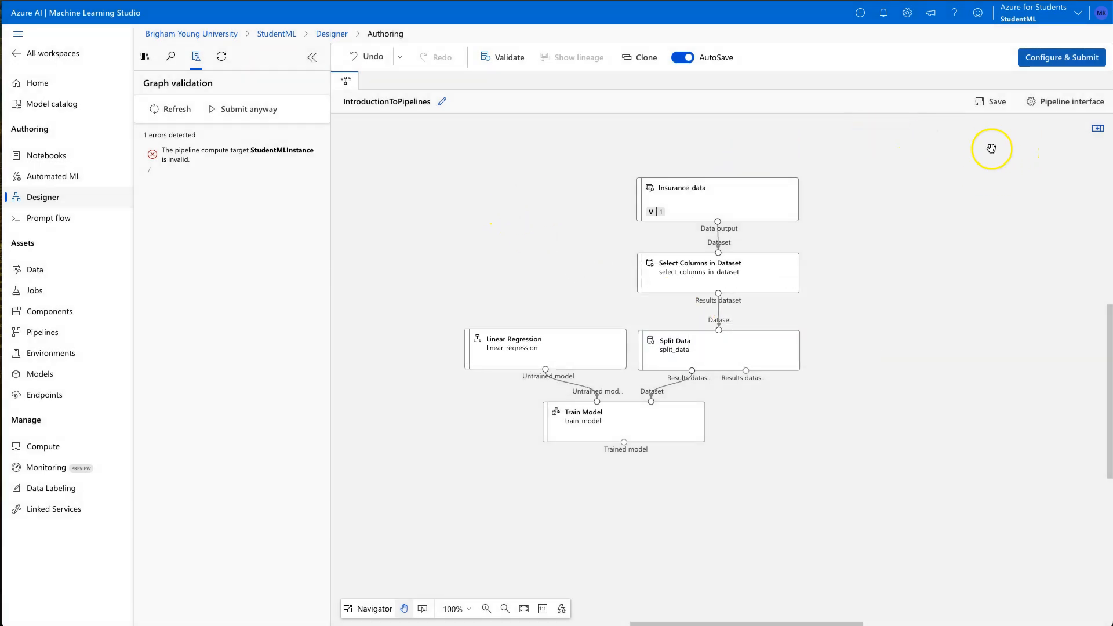
pyautogui.click(993, 103)
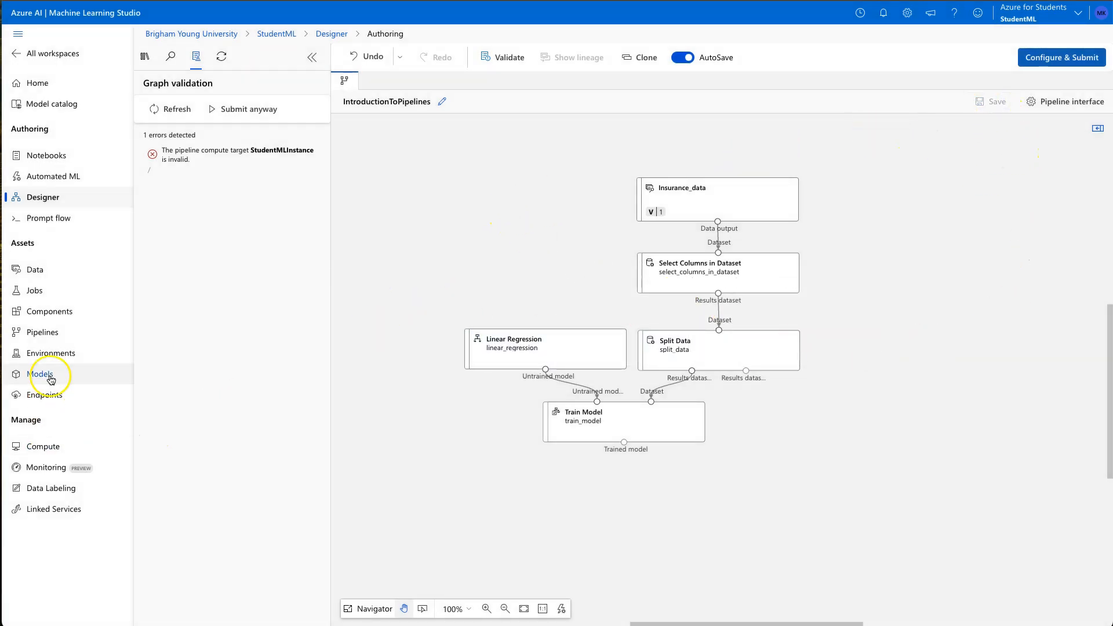
# Start the StudentMLInstance compute instance and return to the Designer pipeline list
pyautogui.click(44, 446)
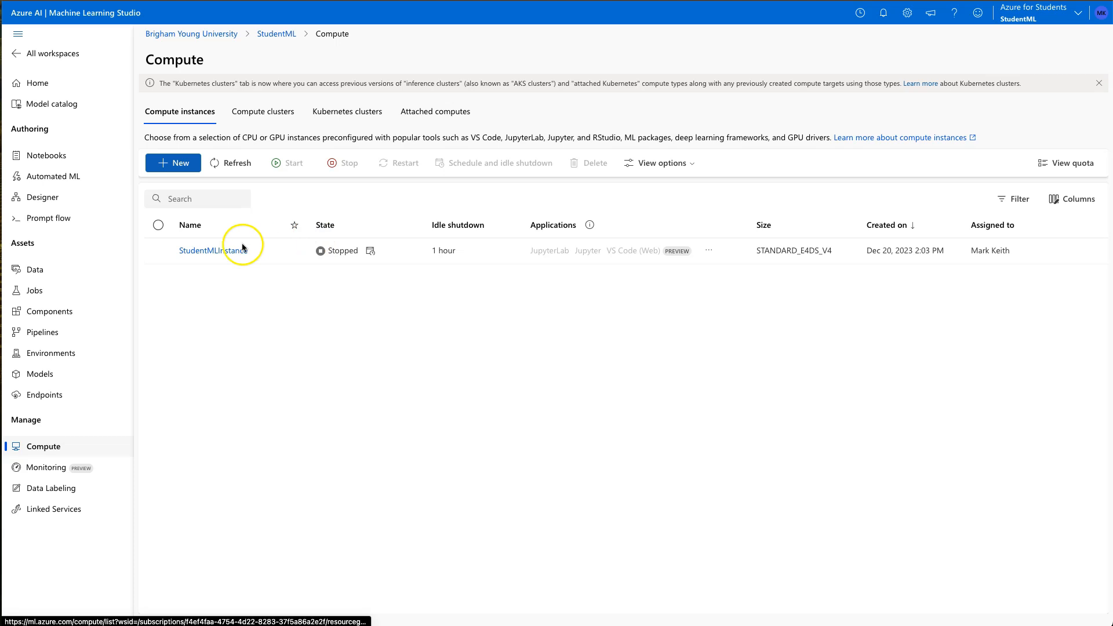
pyautogui.click(159, 251)
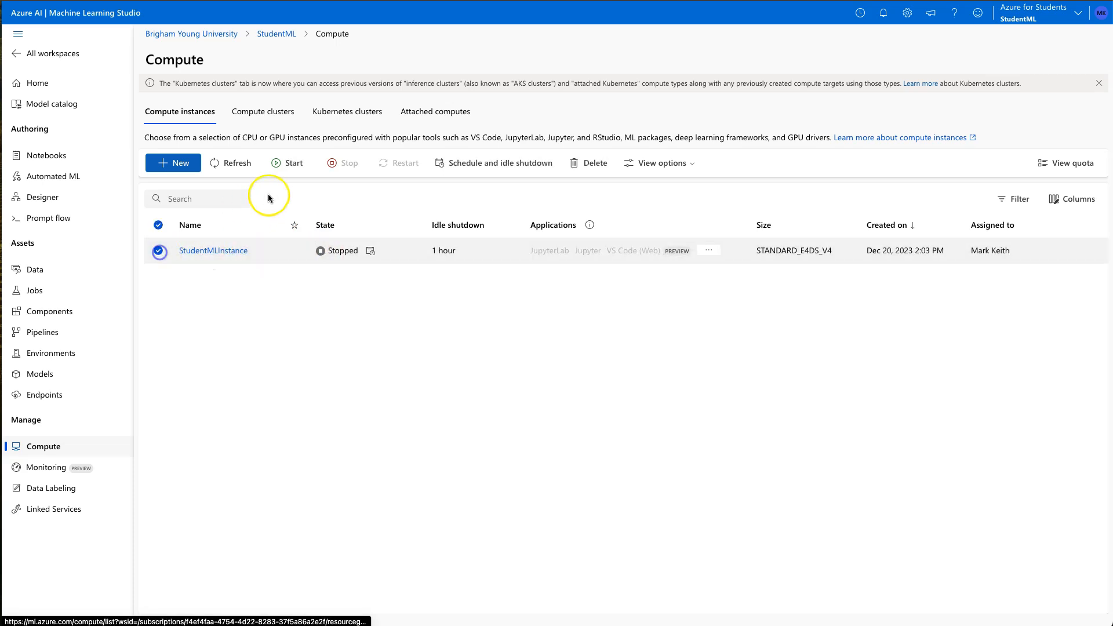
pyautogui.click(294, 160)
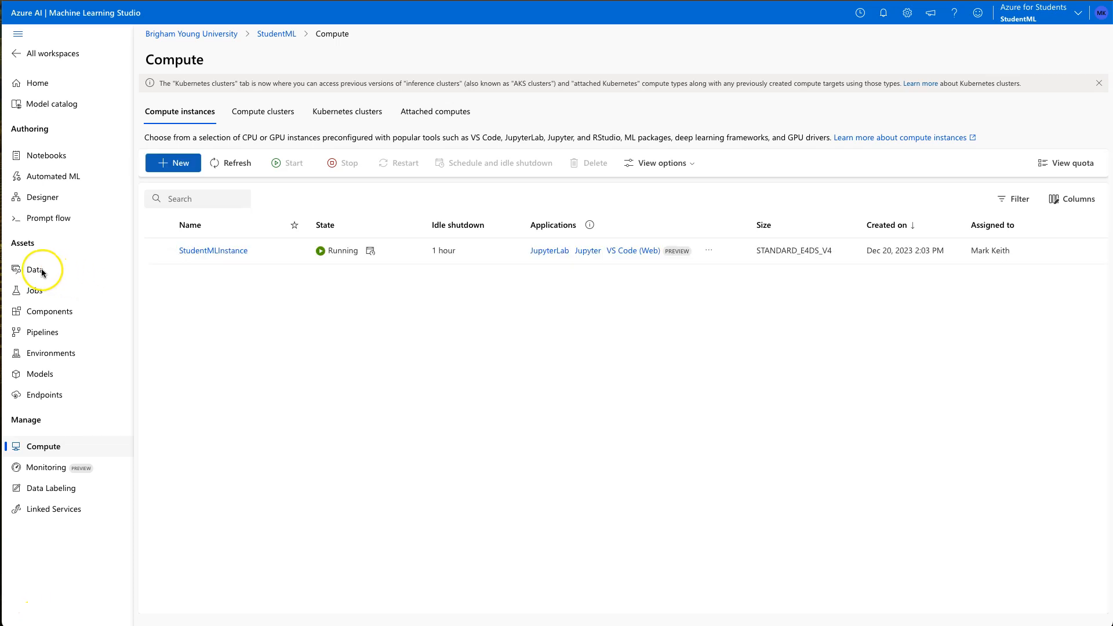
pyautogui.click(42, 197)
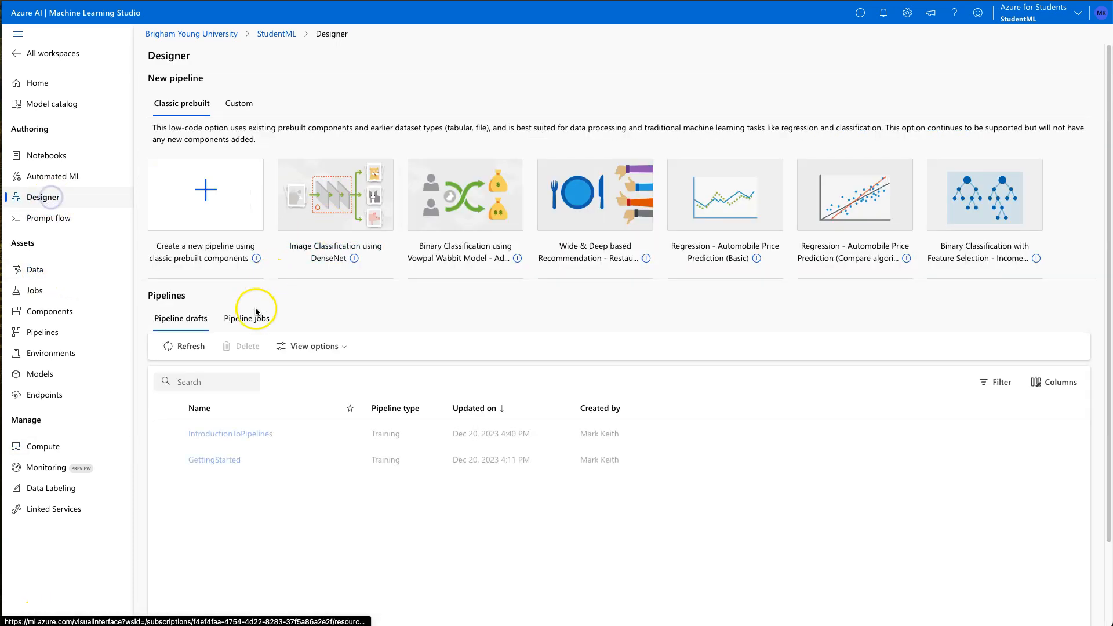
# Open the IntroductionToPipelines draft, set Model explanations to True for the Train Model component, and save the draft
pyautogui.click(237, 433)
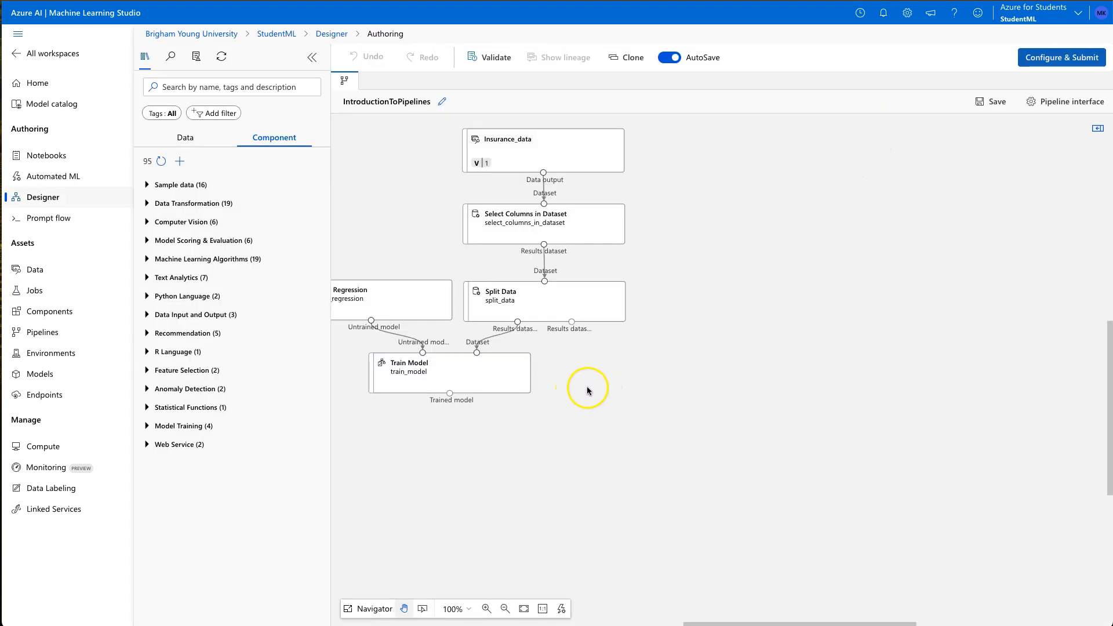
pyautogui.moveTo(594, 400); pyautogui.dragTo(657, 413)
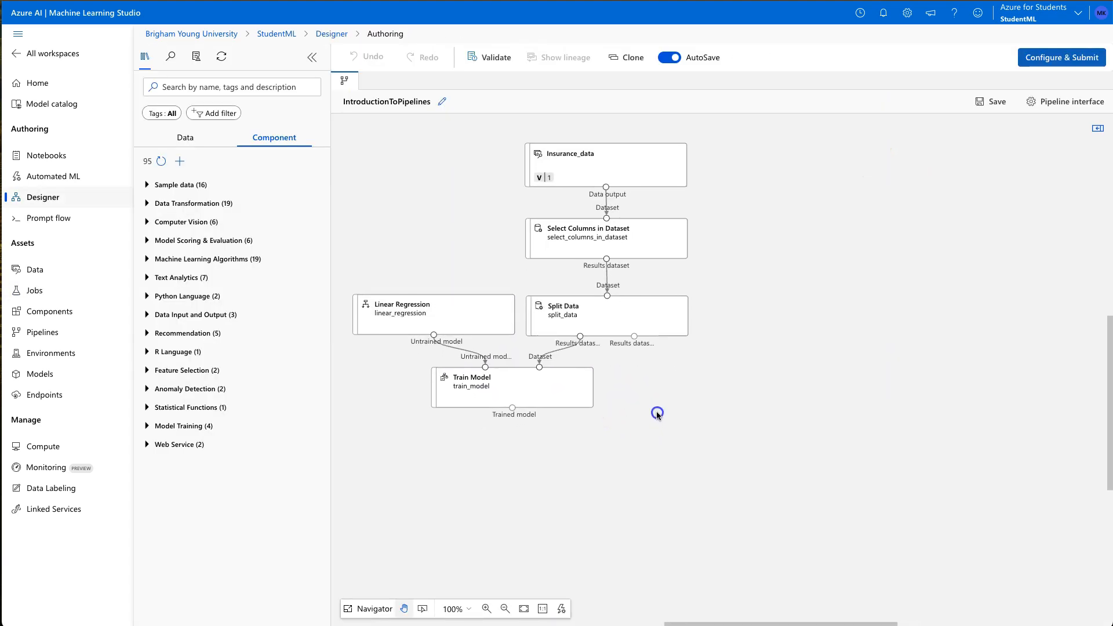
pyautogui.click(540, 393)
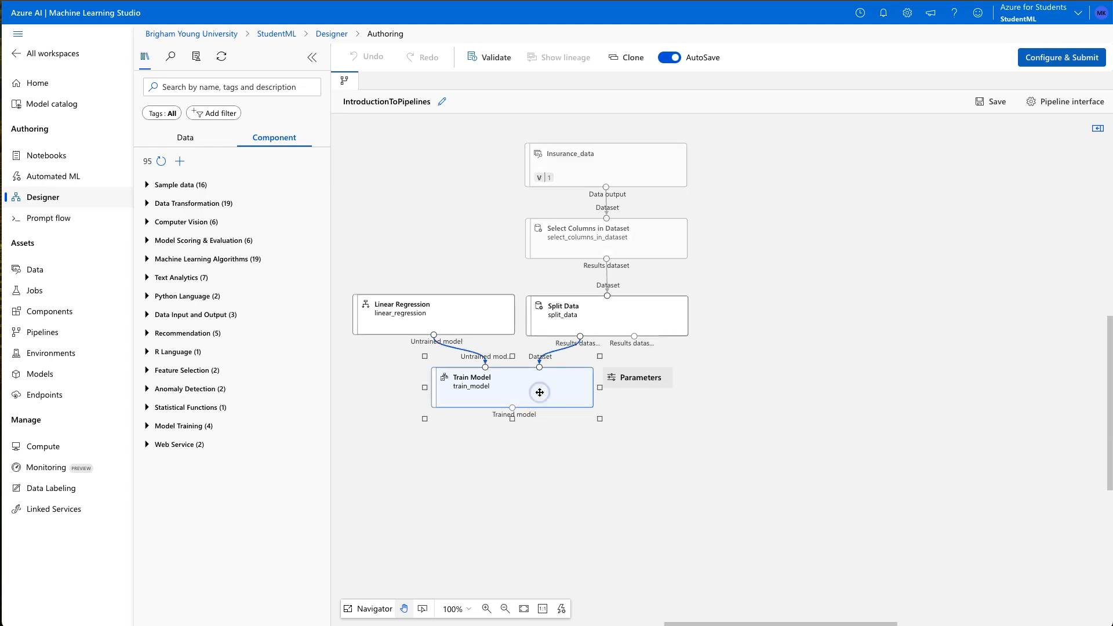
pyautogui.click(541, 391)
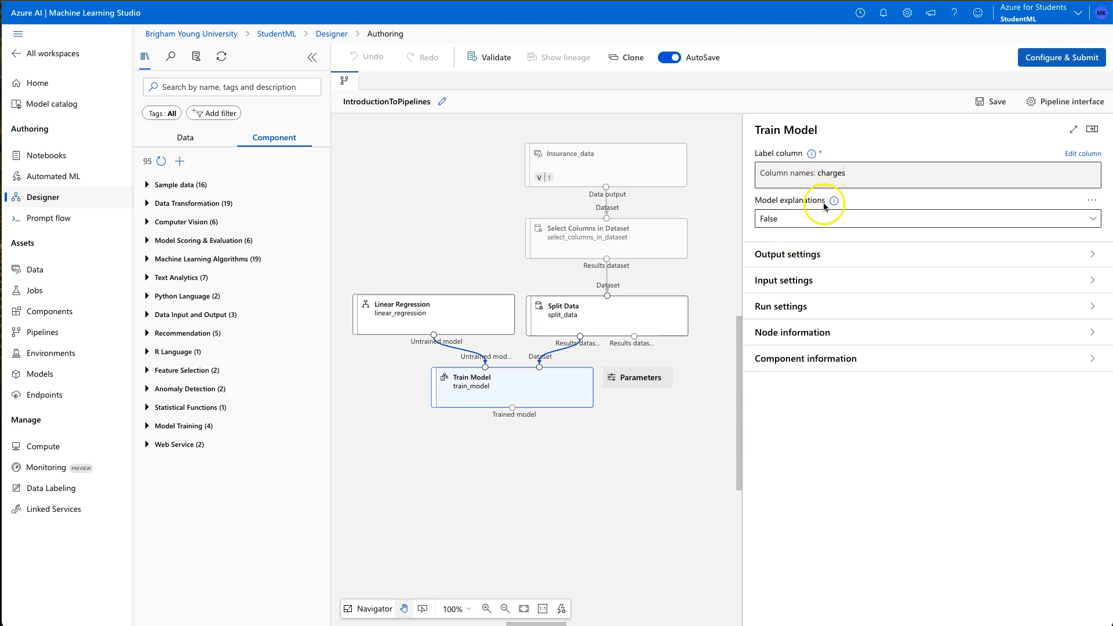
pyautogui.click(791, 222)
pyautogui.click(788, 240)
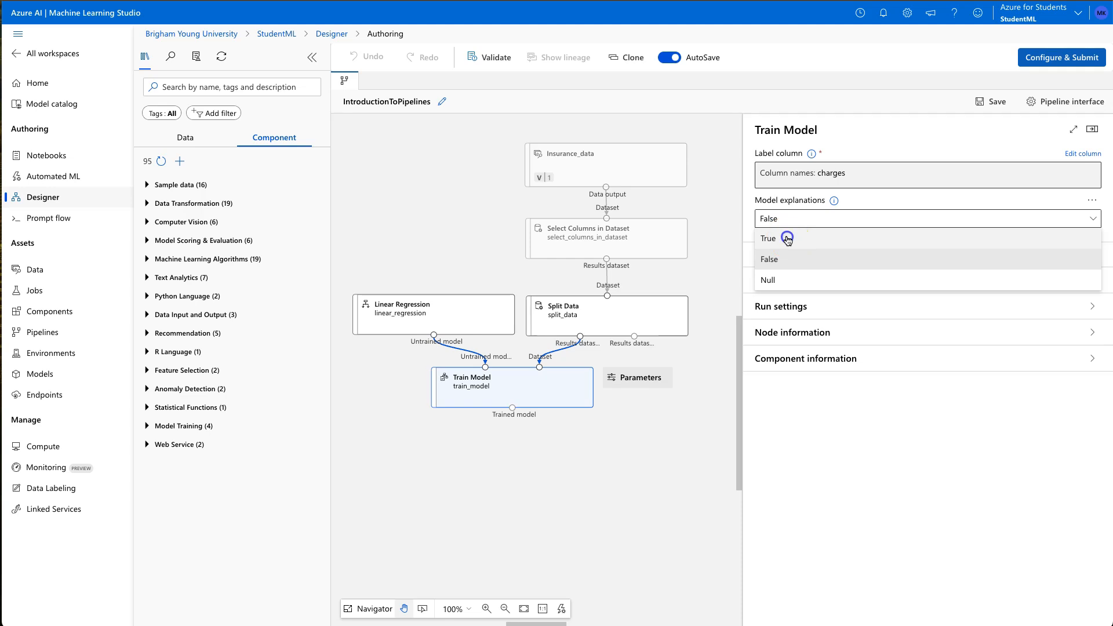
pyautogui.click(788, 240)
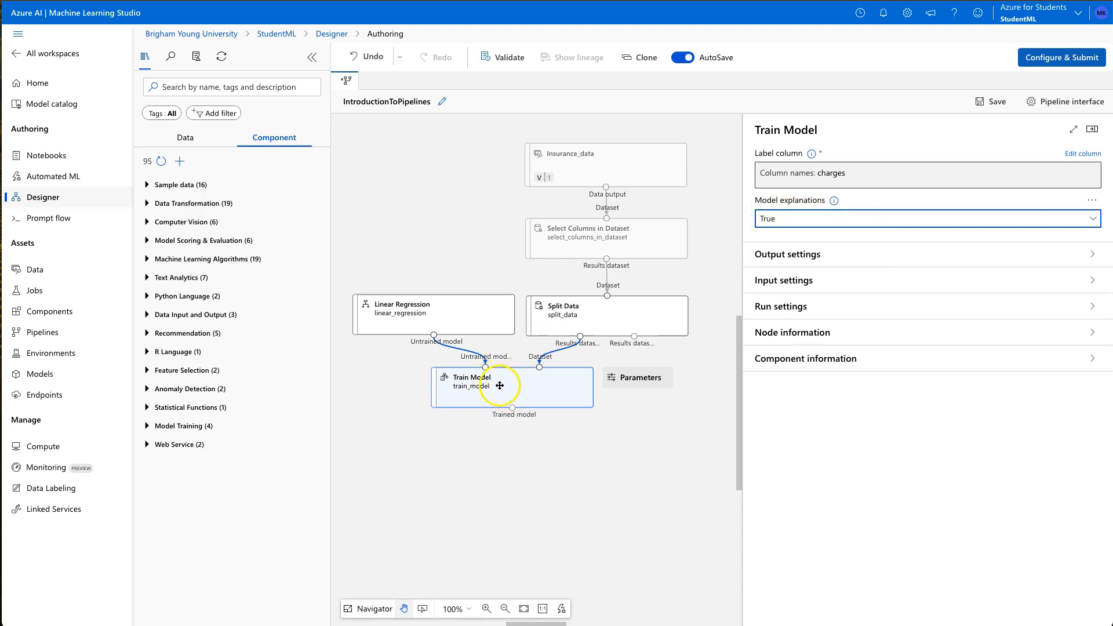
pyautogui.click(989, 114)
# Submit the pipeline job to the existing IntroductionToPIpelines experiment, using compute instance StudentMLInstance and datastore workspaceblobstore
pyautogui.click(1065, 57)
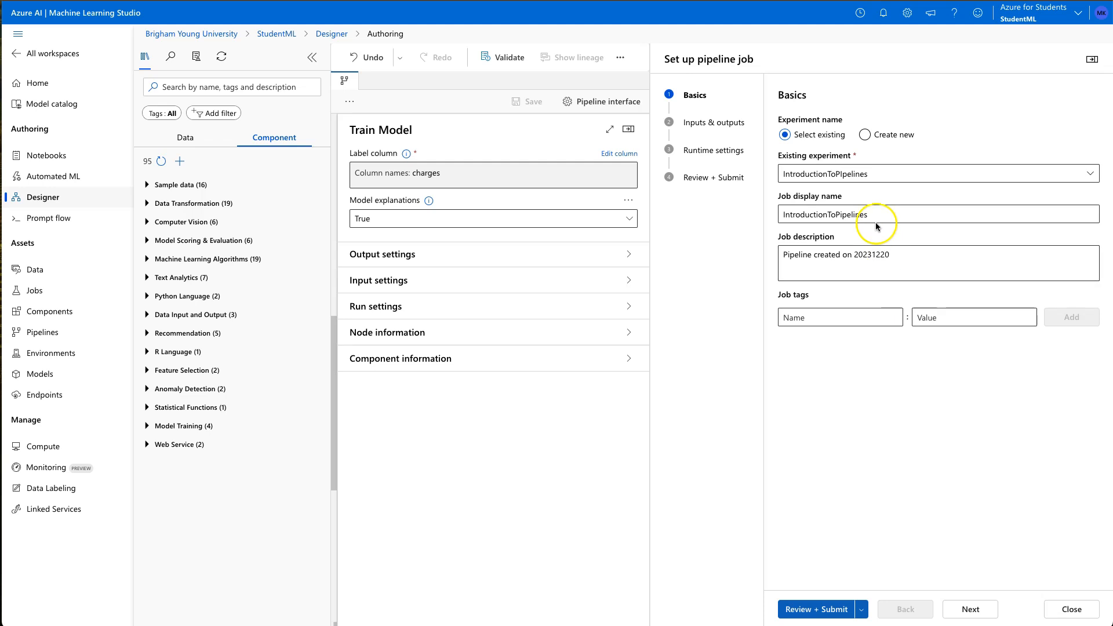
pyautogui.click(967, 609)
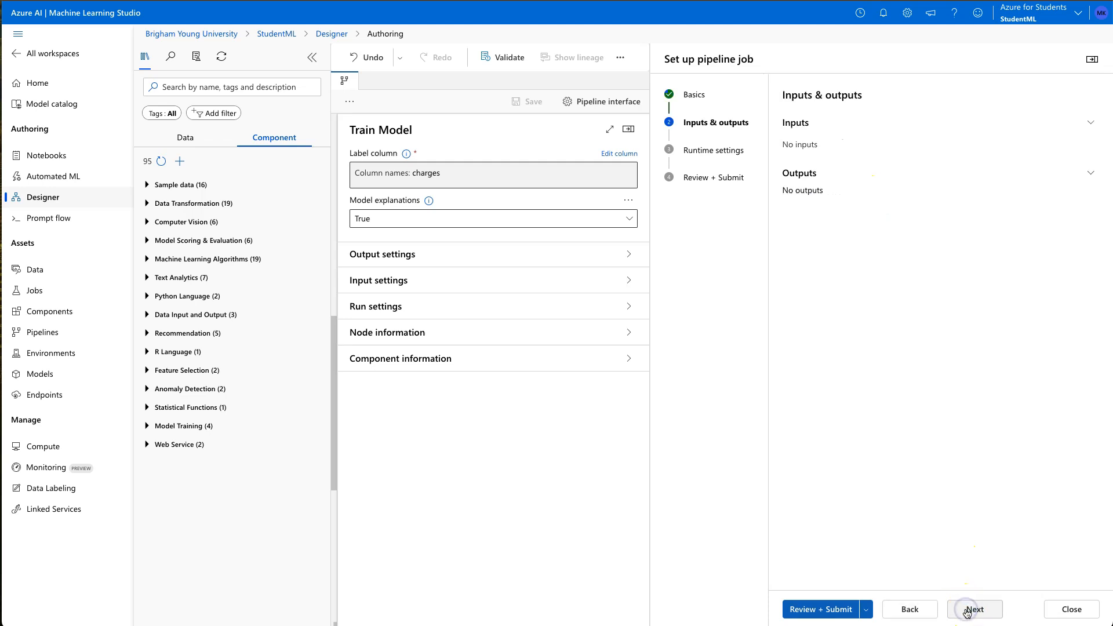
pyautogui.click(967, 609)
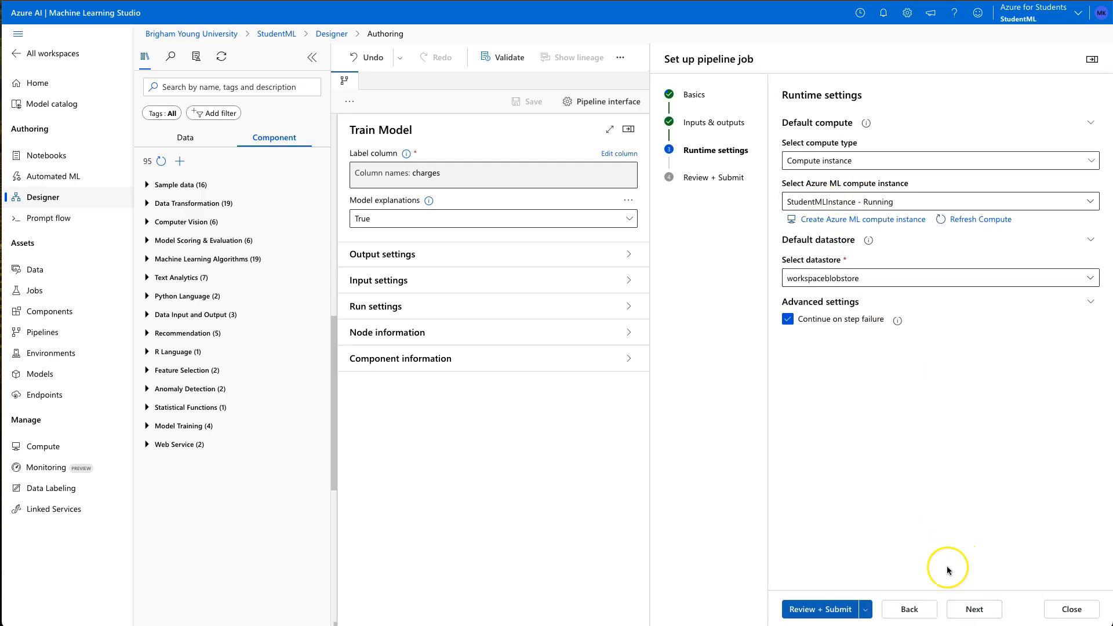
pyautogui.click(976, 610)
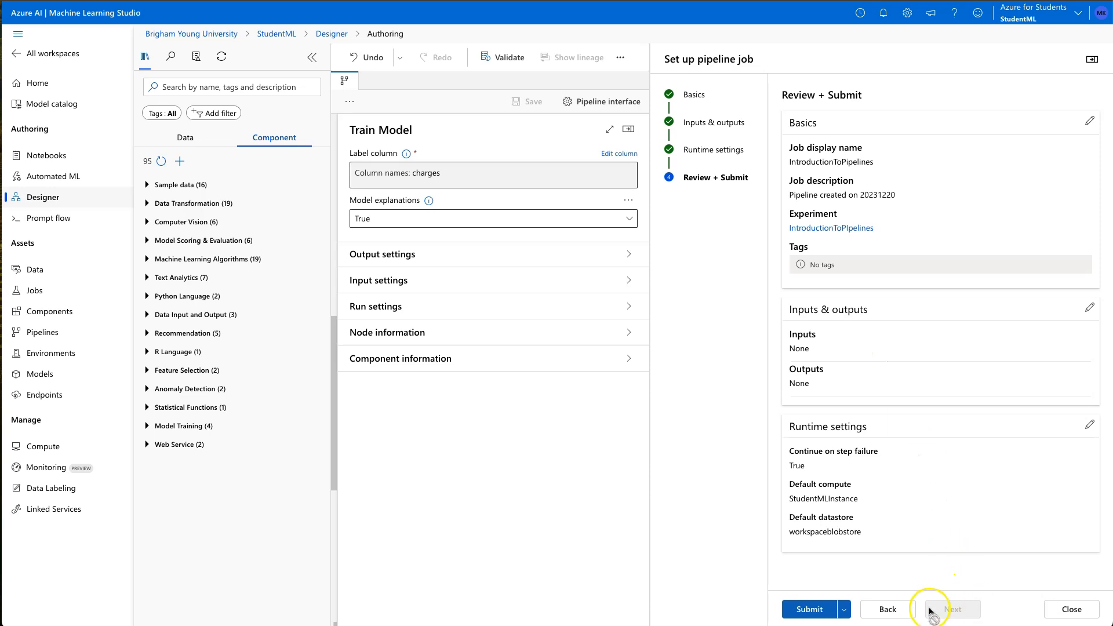
pyautogui.click(810, 609)
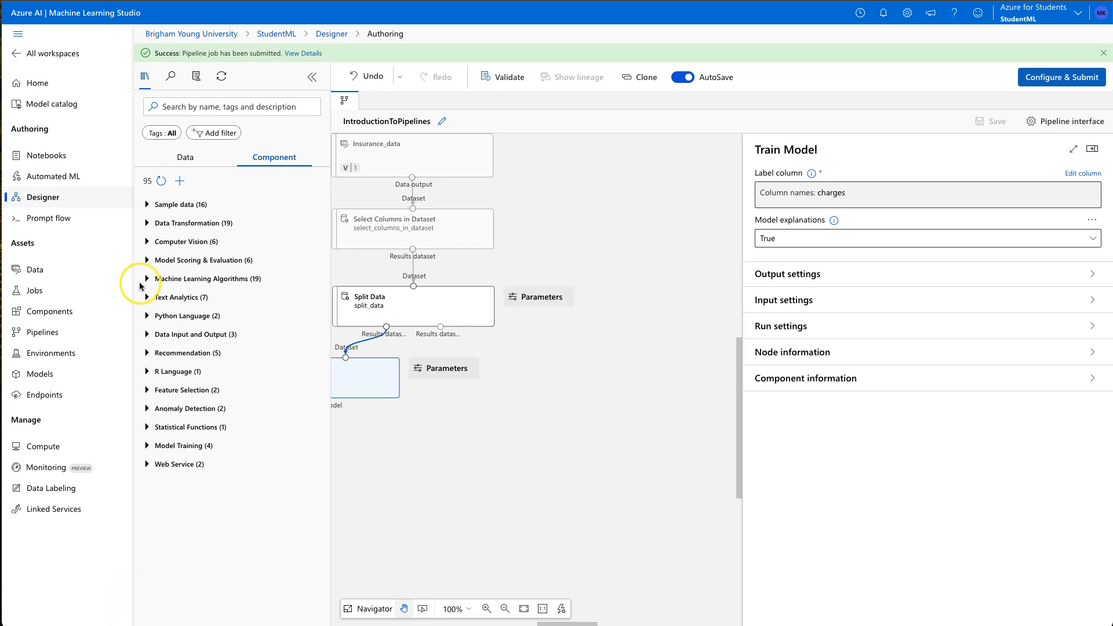
# Open the newest job in the IntroductionToPIpelines experiment and follow the progress of its pipeline components
pyautogui.click(35, 291)
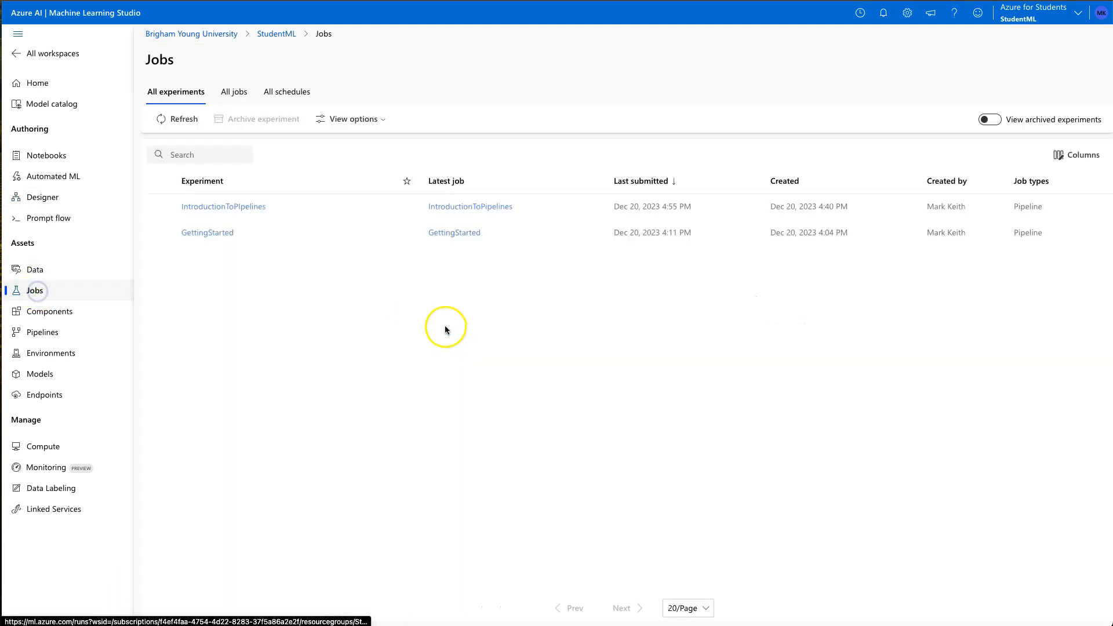
pyautogui.click(244, 208)
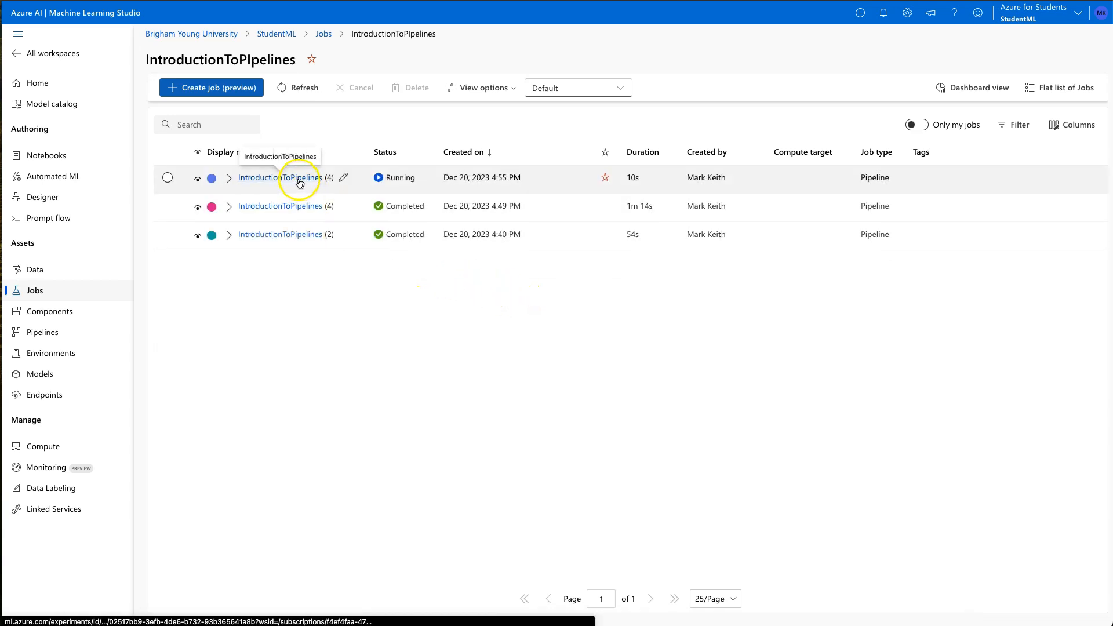
pyautogui.click(300, 180)
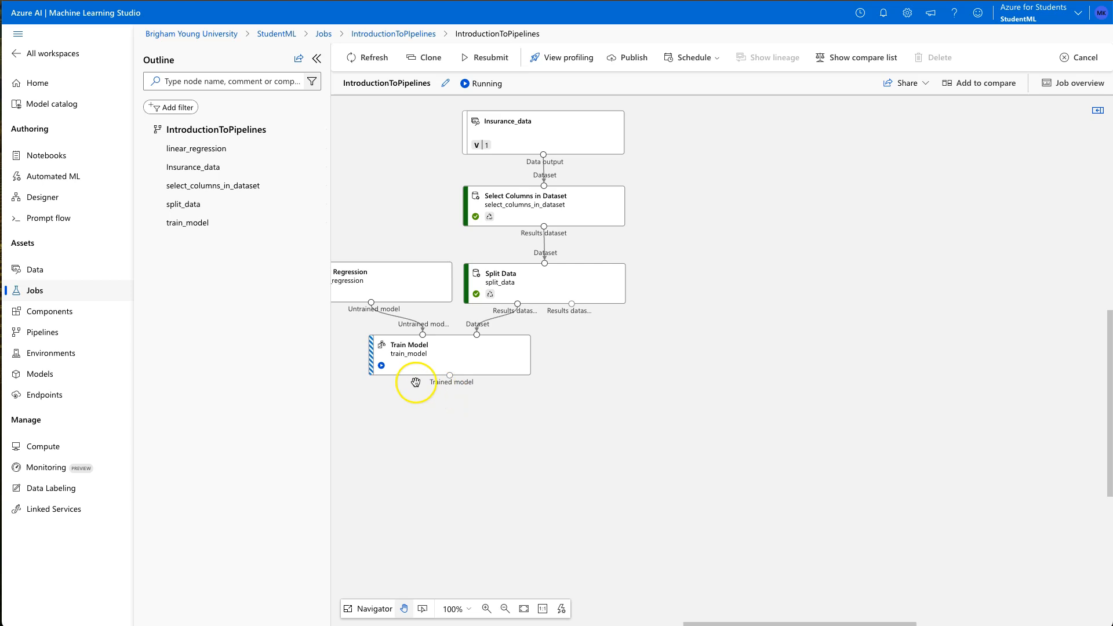
pyautogui.click(36, 296)
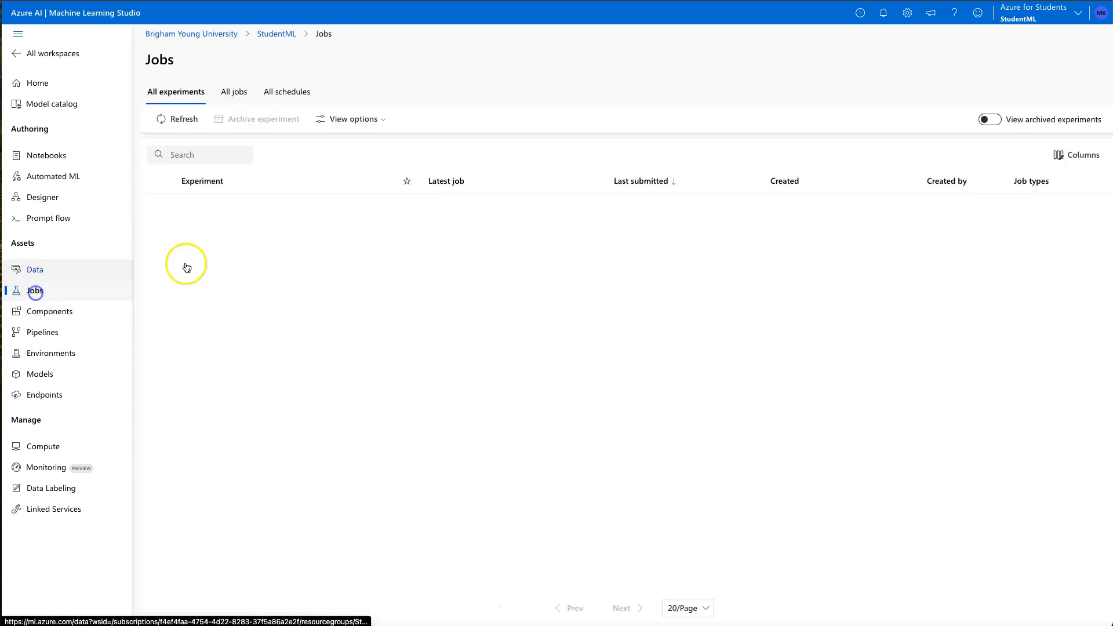
pyautogui.click(241, 212)
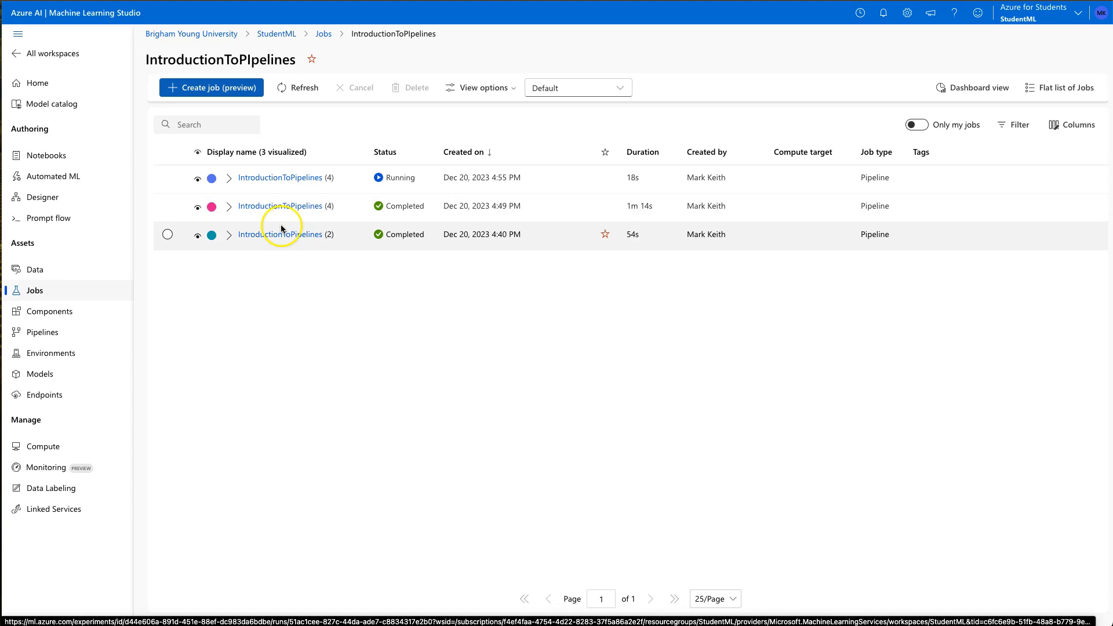
pyautogui.click(284, 177)
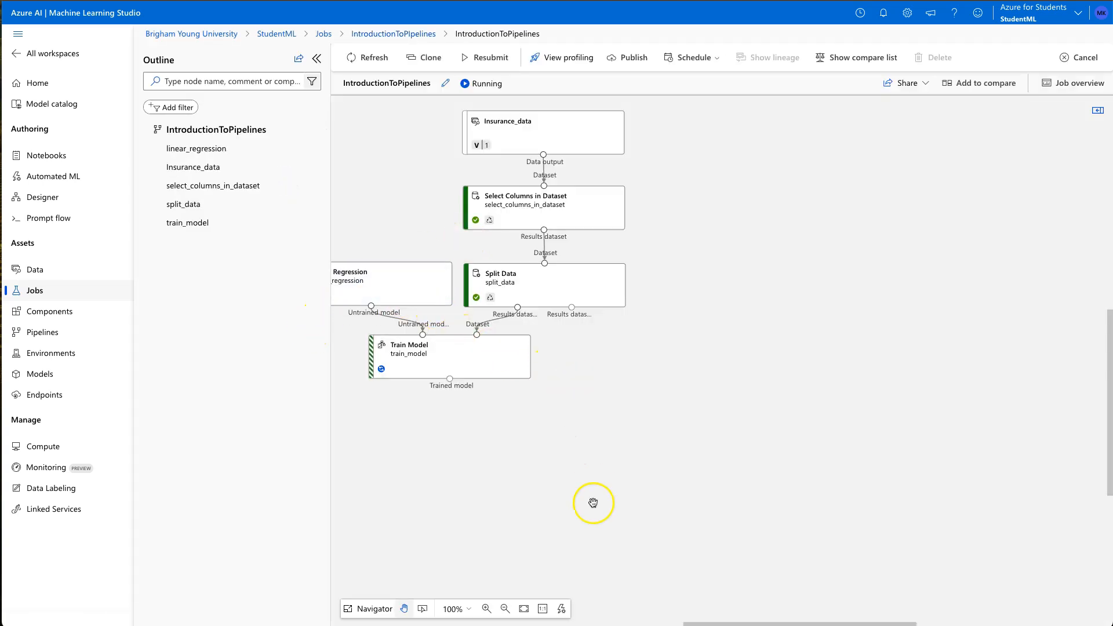
pyautogui.moveTo(701, 623); pyautogui.dragTo(671, 623)
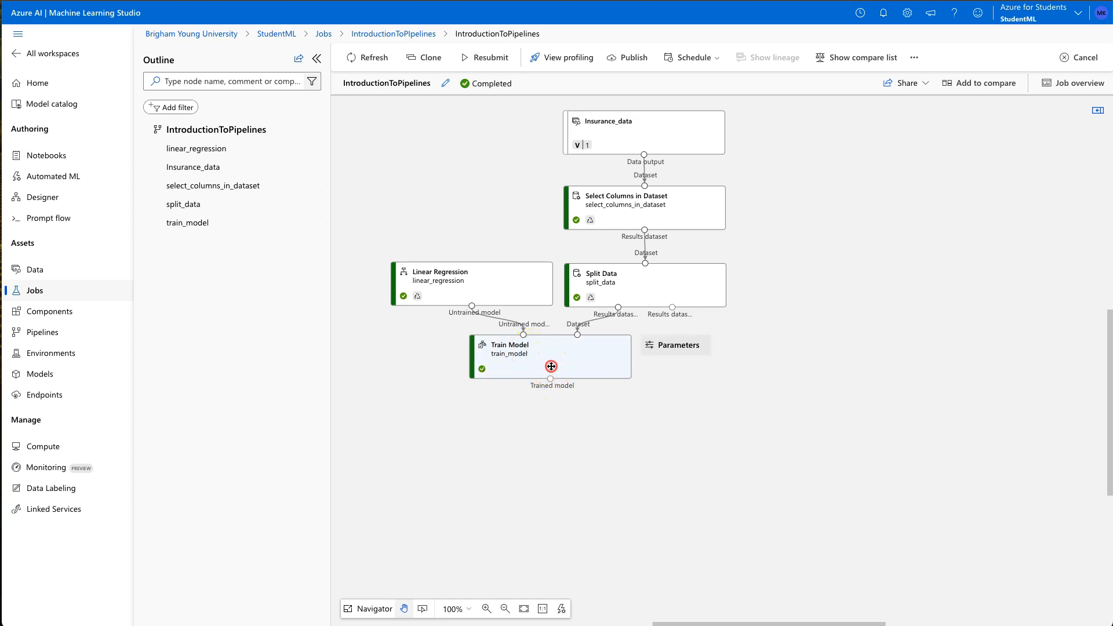
# Preview the Train Model component's trained model output and look through its sample, schema, conda, data, model spec and score.py files
pyautogui.rightClick(551, 366)
pyautogui.moveTo(618, 490)
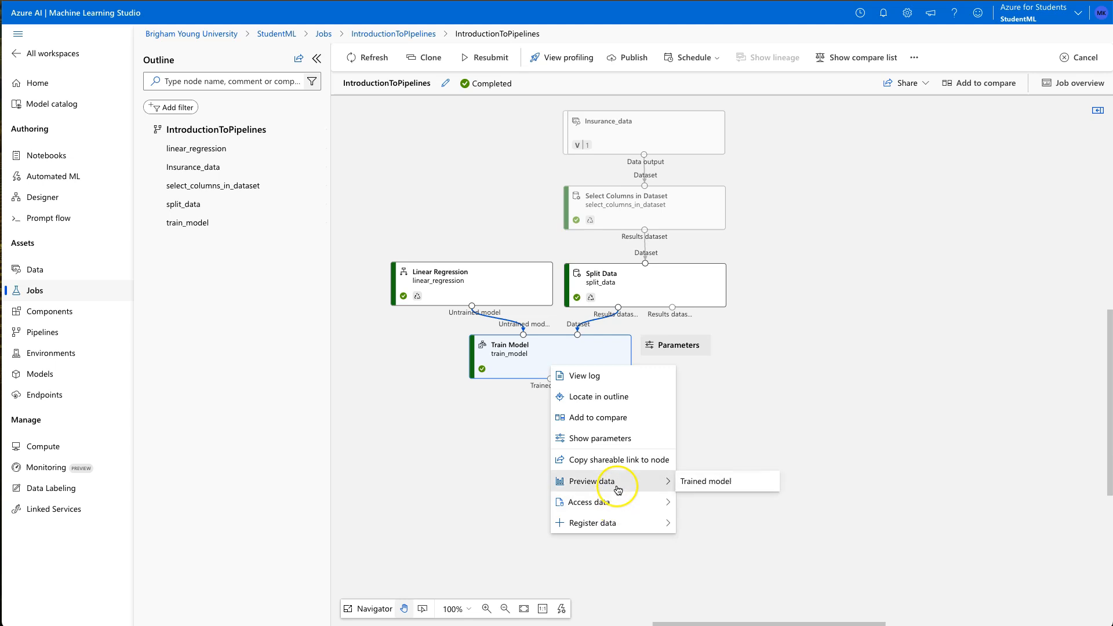
pyautogui.click(683, 485)
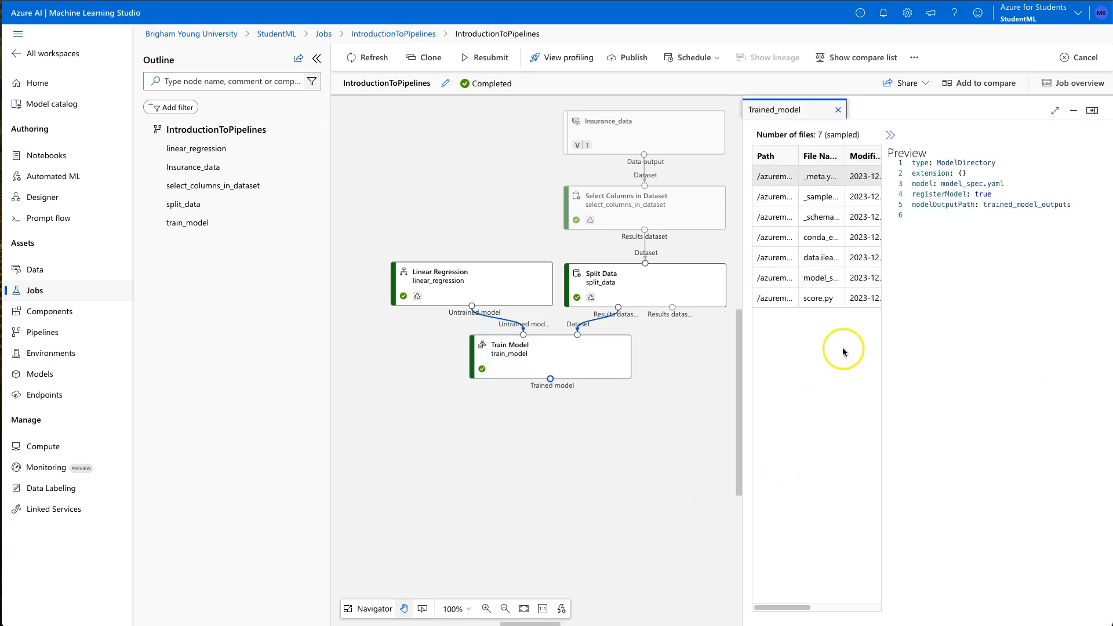
pyautogui.click(819, 200)
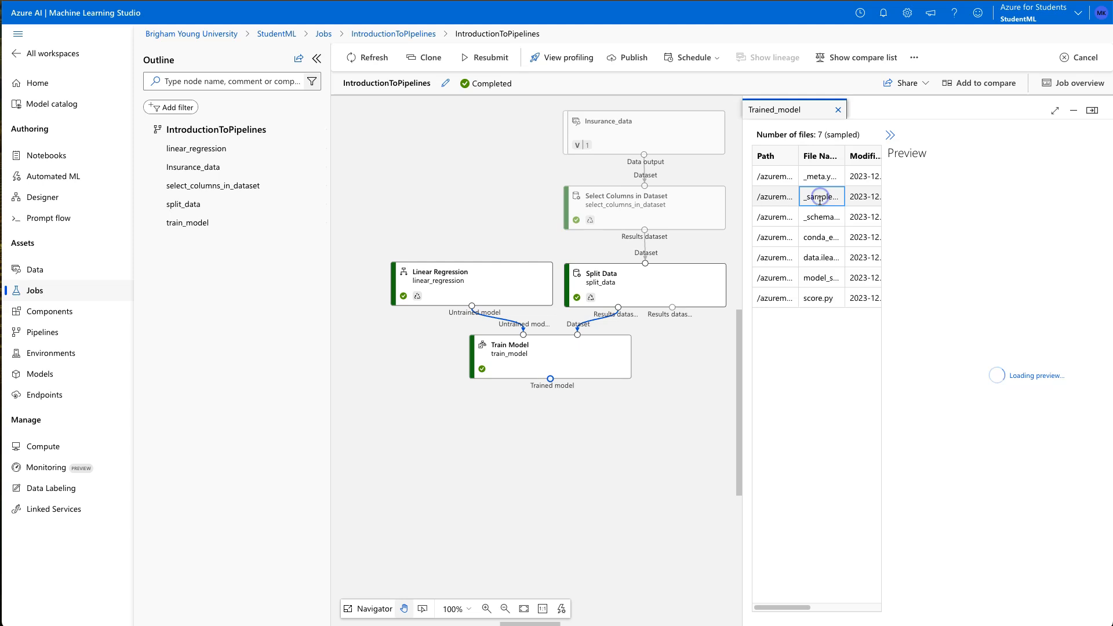
pyautogui.click(818, 217)
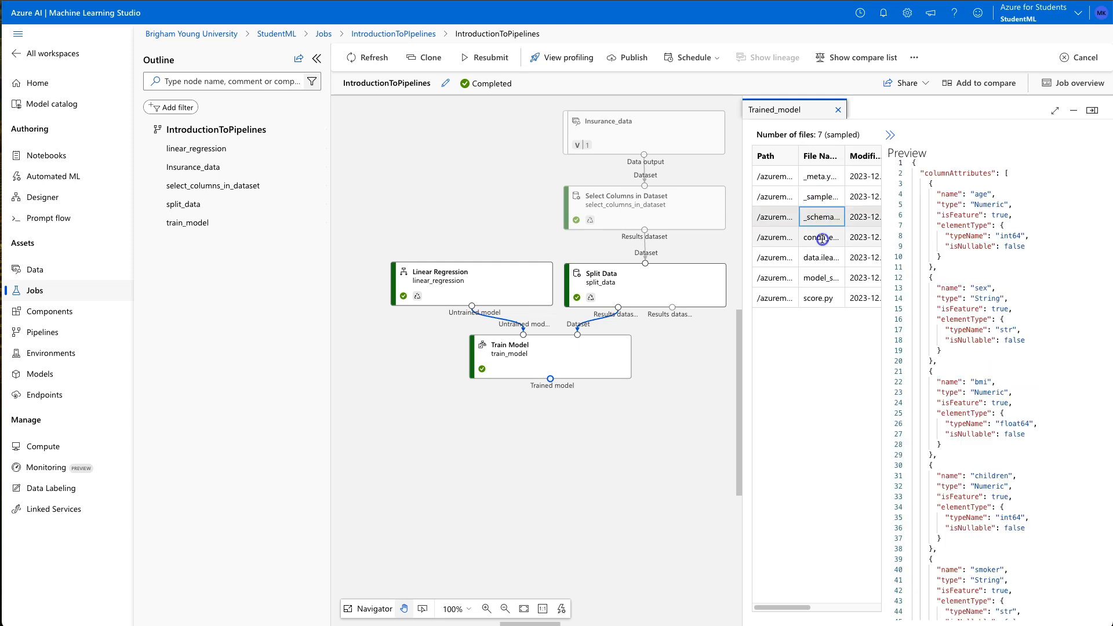
pyautogui.click(821, 238)
pyautogui.click(820, 255)
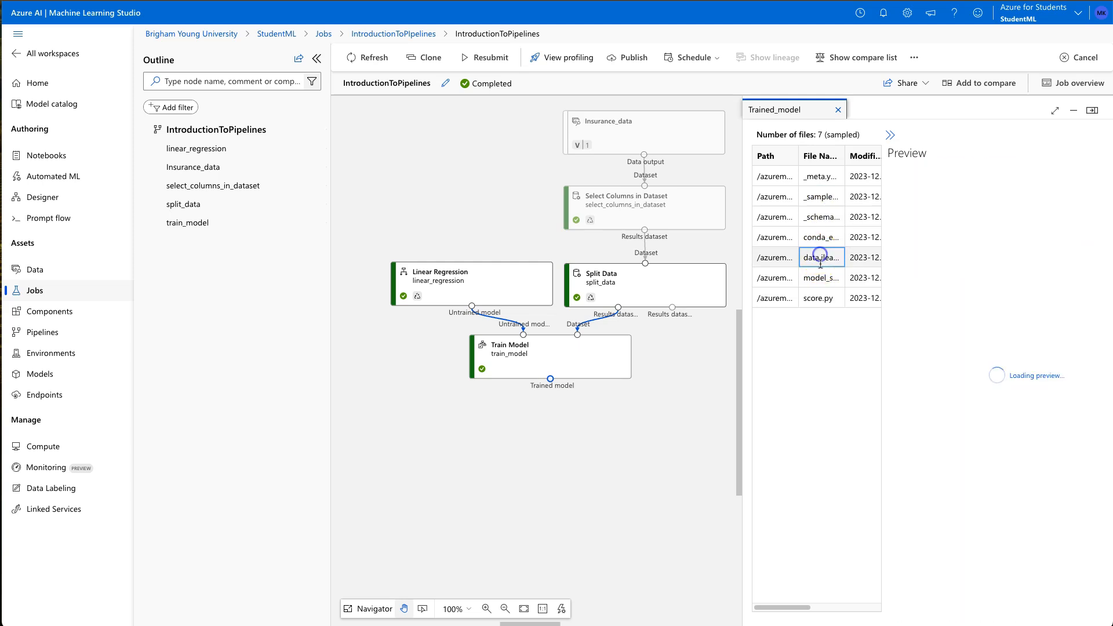
pyautogui.click(817, 278)
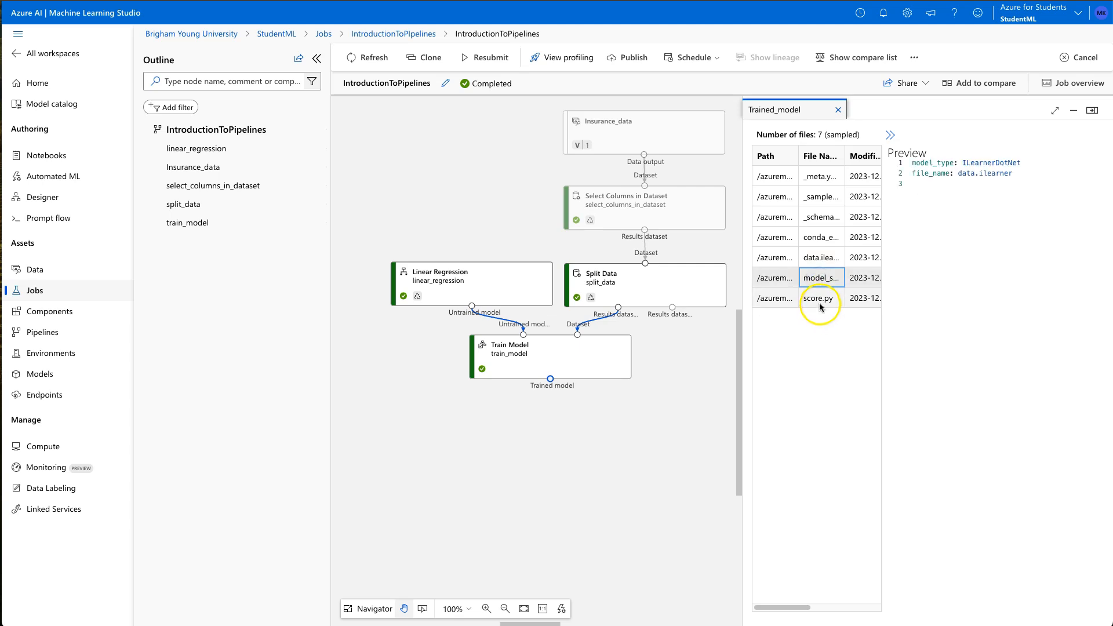
pyautogui.click(819, 301)
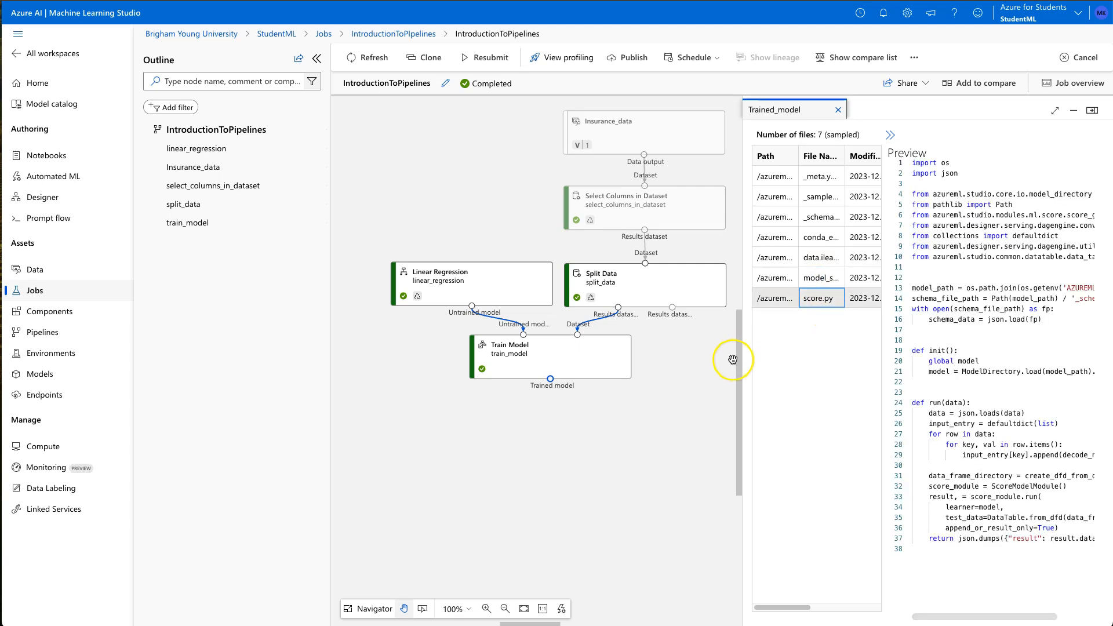
# Close the trained model preview and review the actions available for the Train Model component
pyautogui.click(554, 367)
pyautogui.rightClick(555, 366)
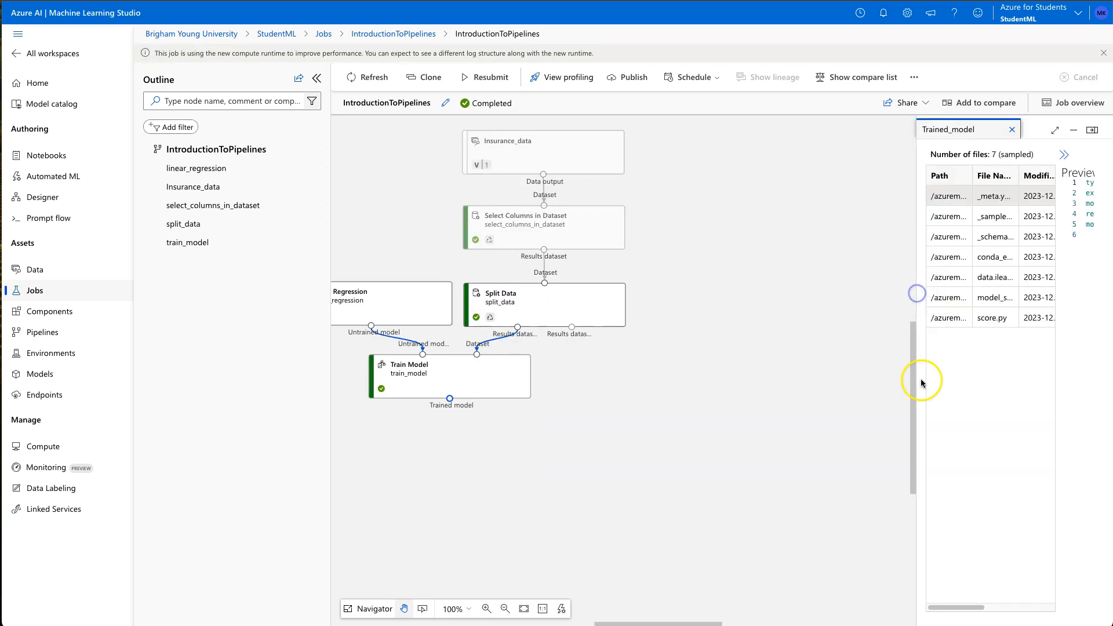
pyautogui.click(1091, 131)
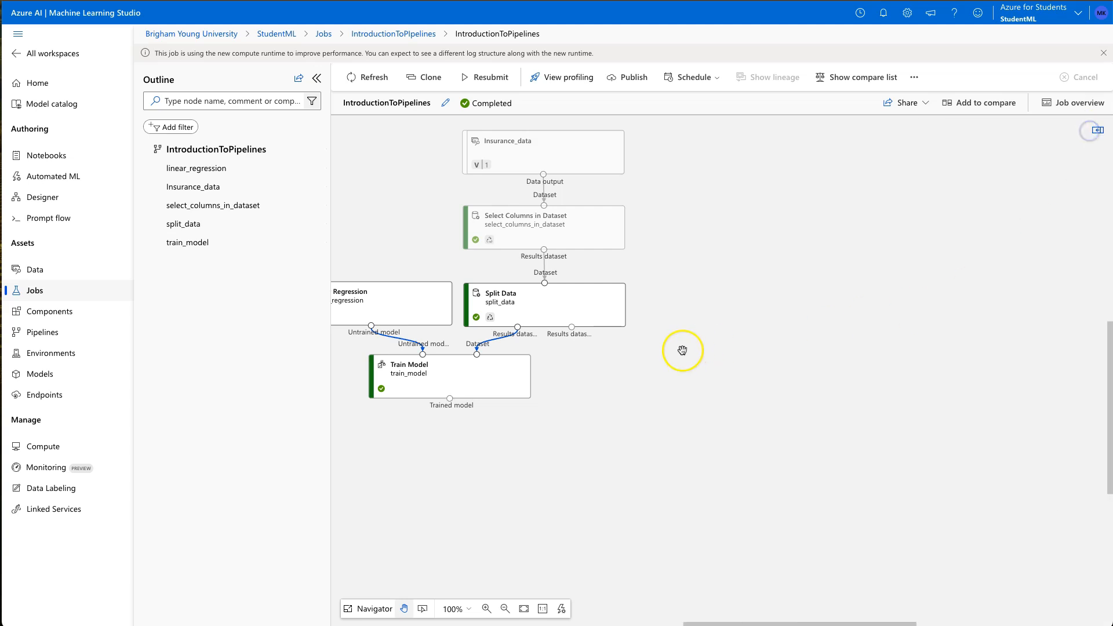
pyautogui.moveTo(579, 445); pyautogui.dragTo(724, 445)
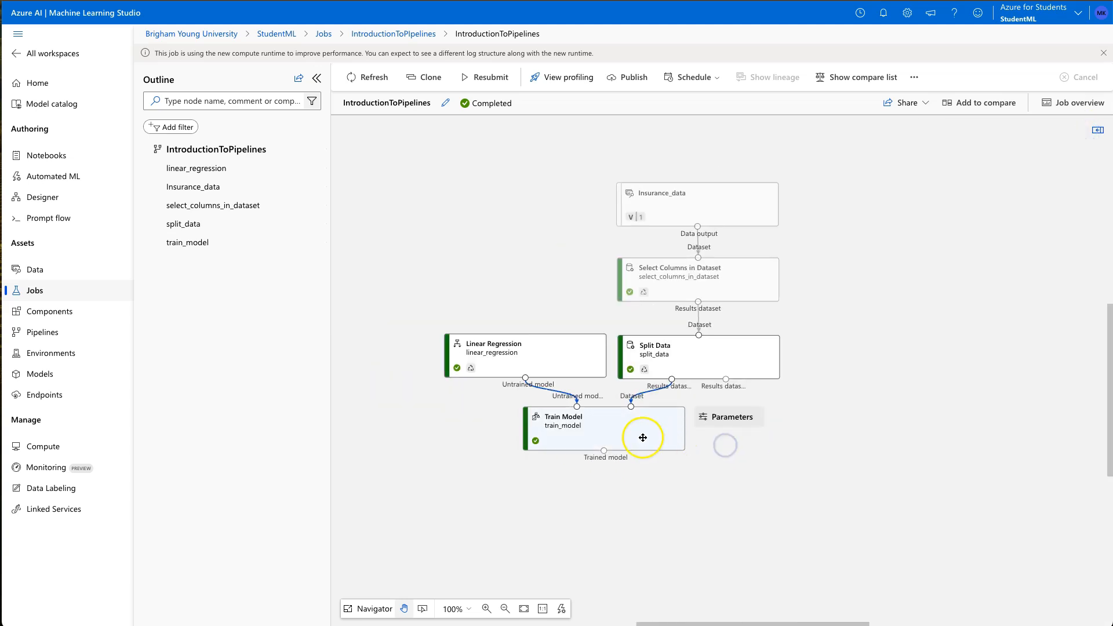
pyautogui.rightClick(613, 433)
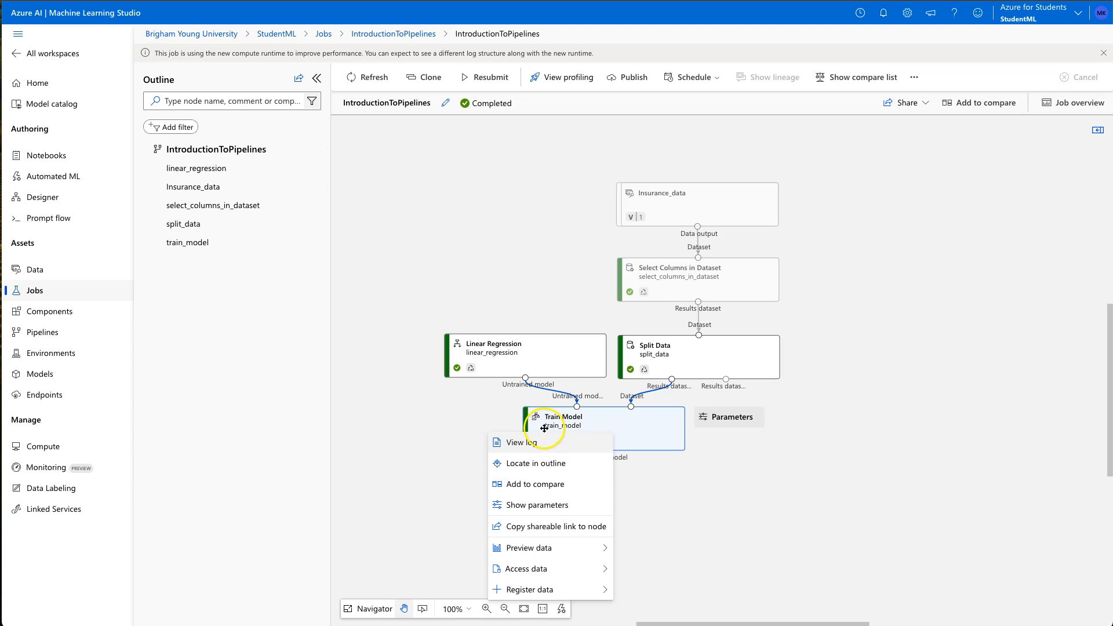
pyautogui.click(682, 415)
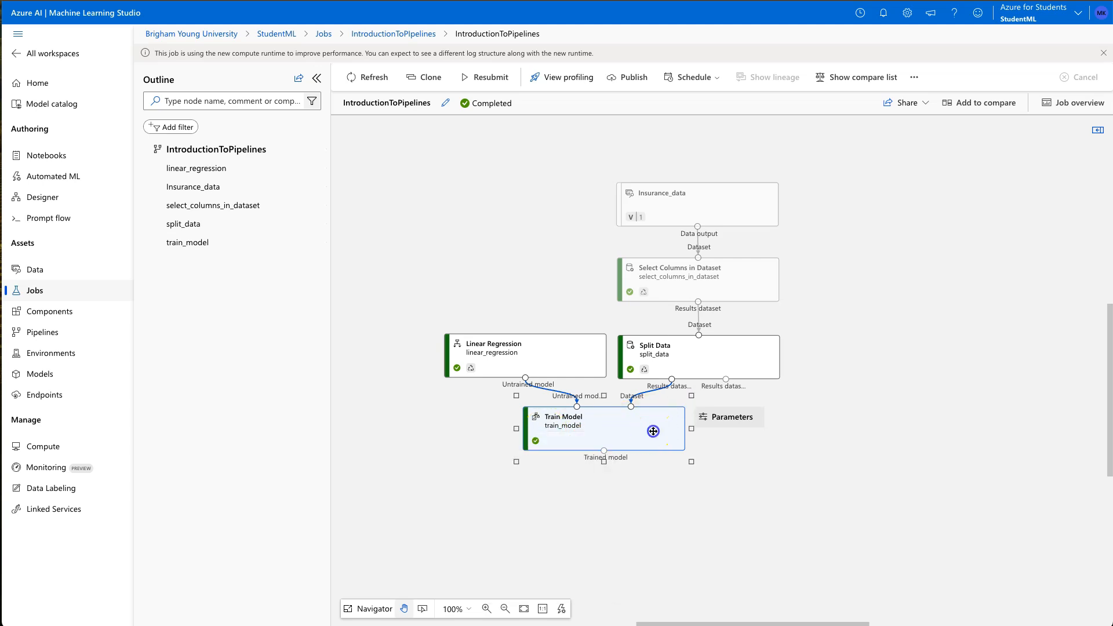
# Open the train_model child job of the newest IntroductionToPIpelines run and view its model explanations
pyautogui.click(47, 290)
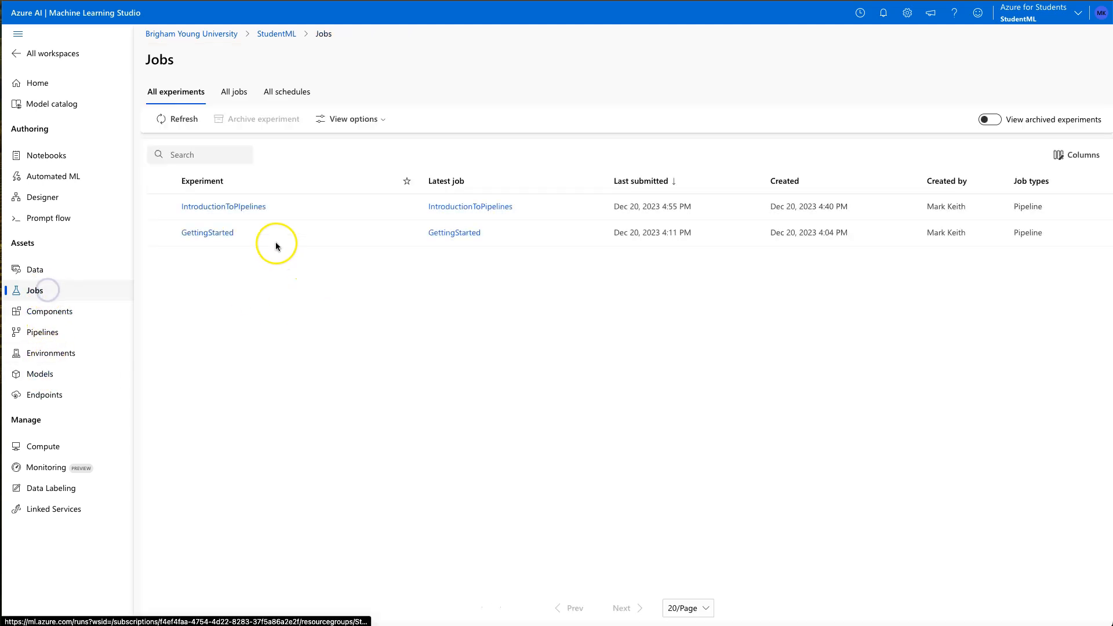
pyautogui.click(247, 208)
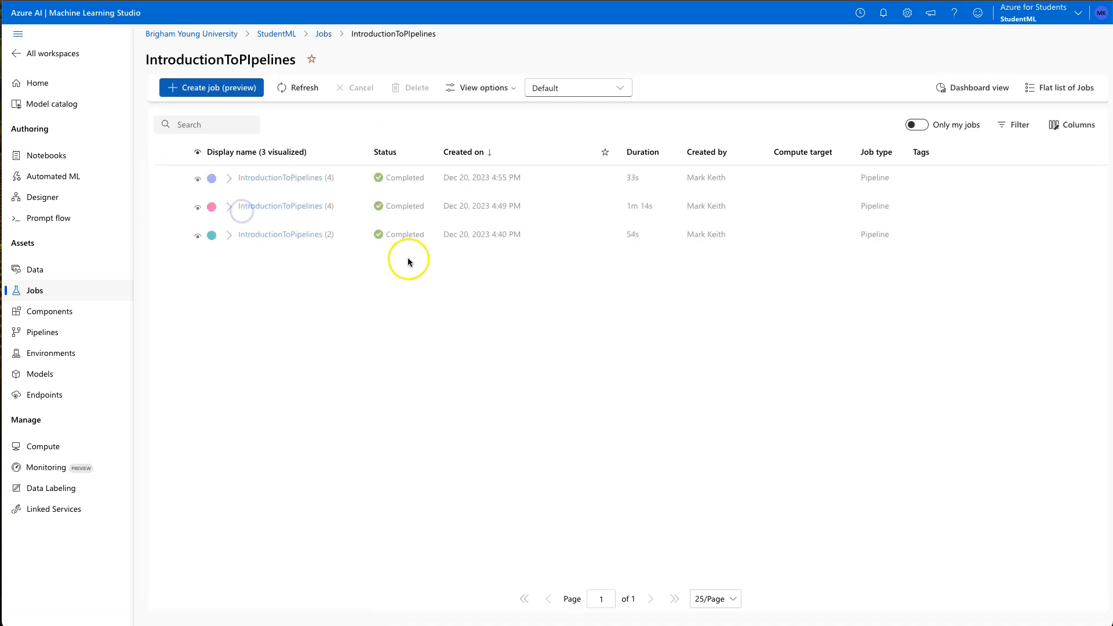
pyautogui.click(231, 180)
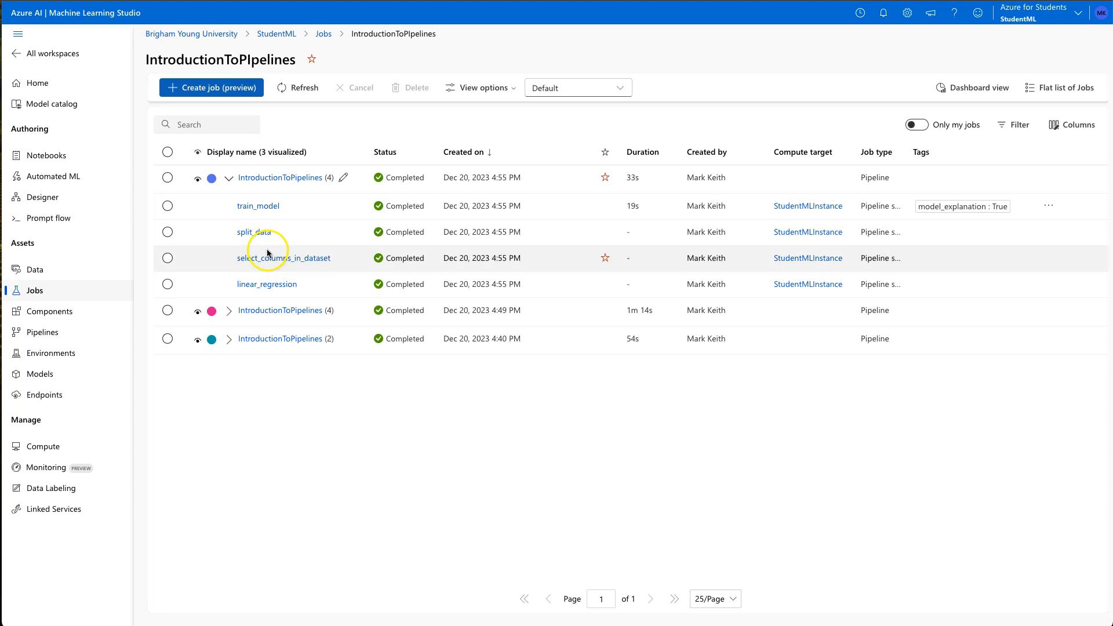
pyautogui.click(265, 210)
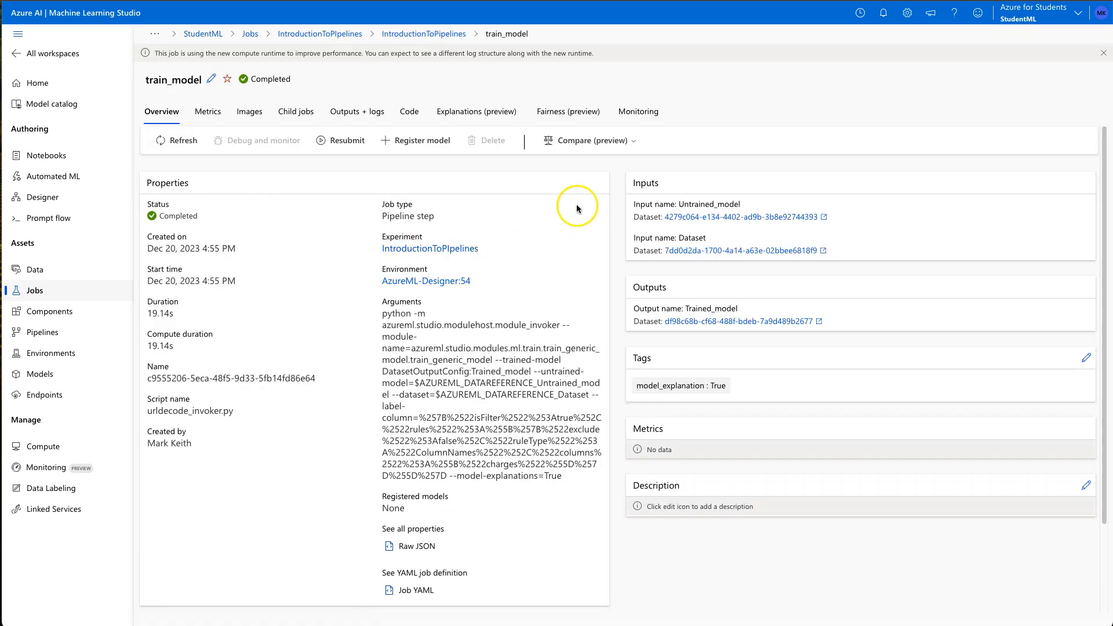
pyautogui.click(486, 113)
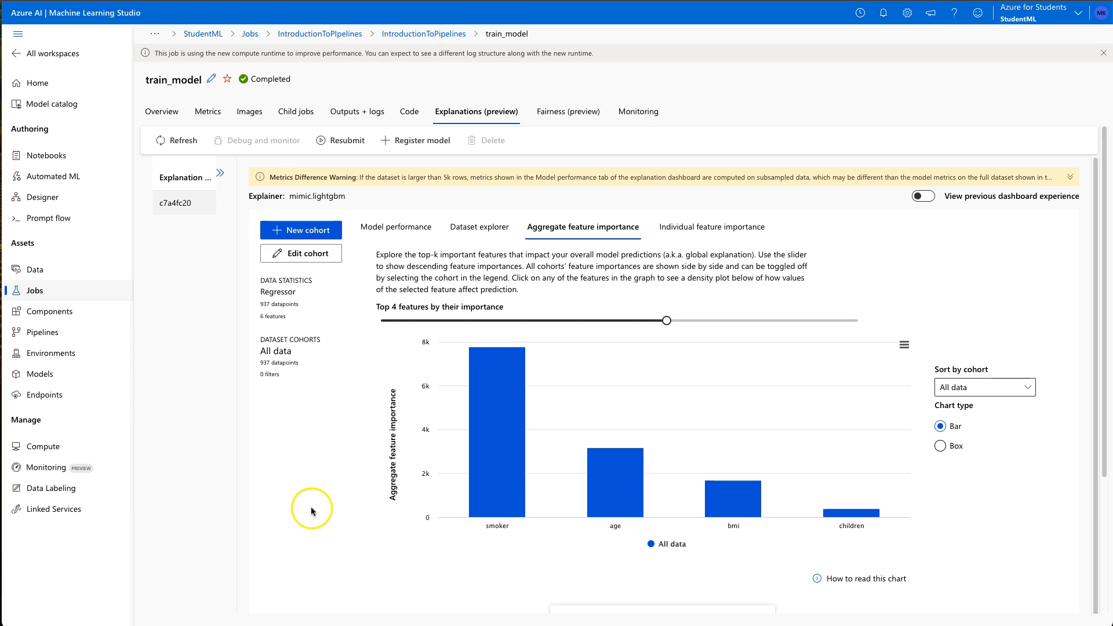
# Examine the aggregate importance of the smoker, age, bmi and children features in the explanation chart
pyautogui.moveTo(514, 439)
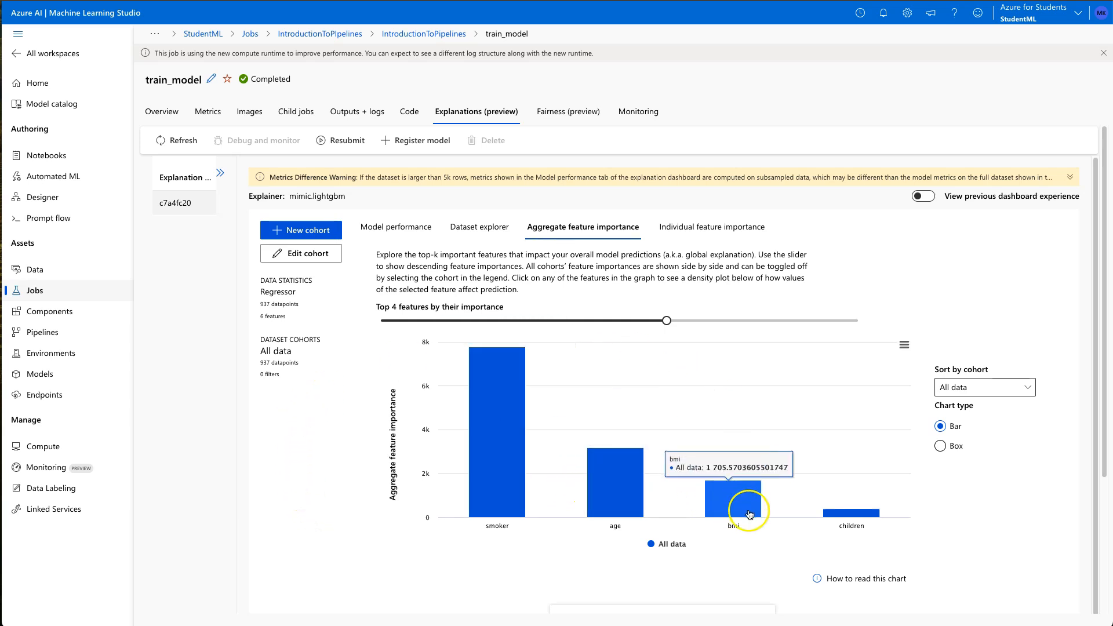
pyautogui.moveTo(884, 515)
pyautogui.moveTo(747, 505)
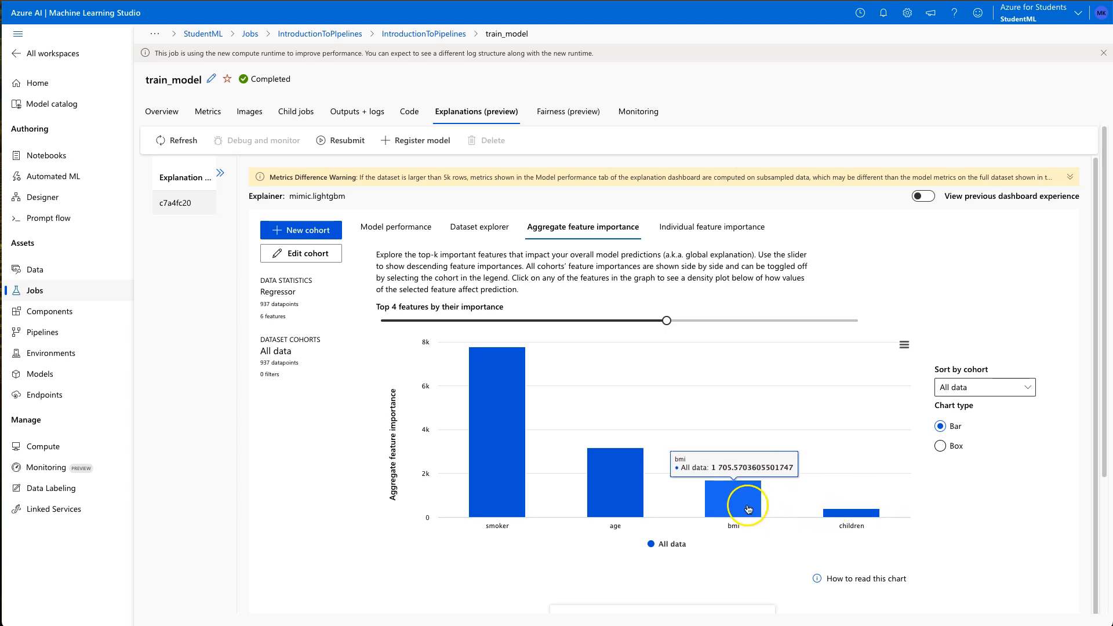
pyautogui.moveTo(522, 460)
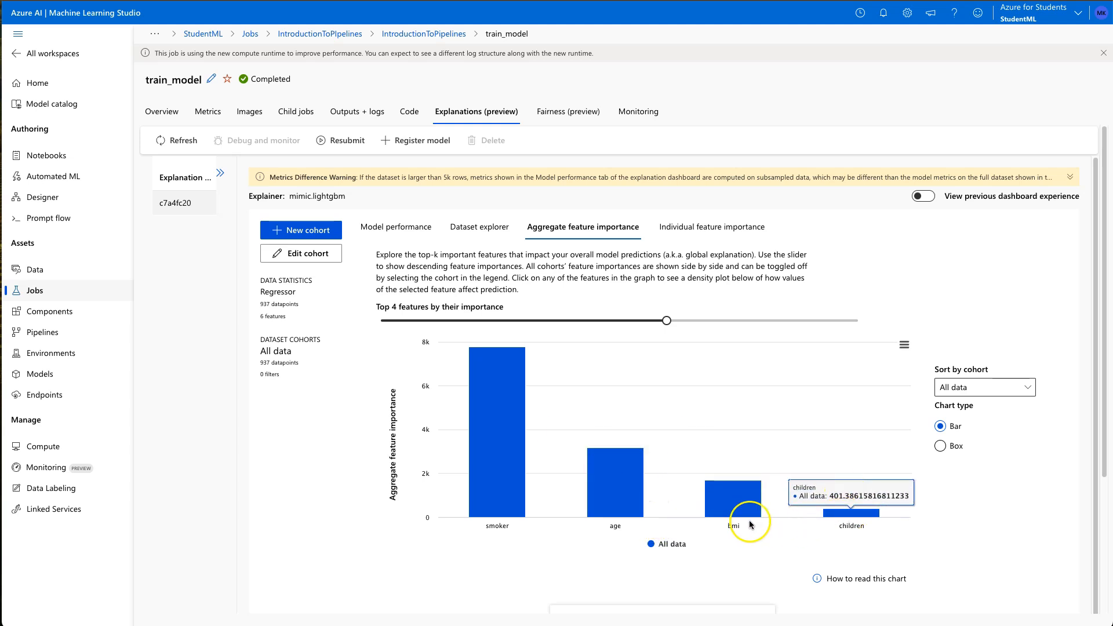
pyautogui.scroll(-1, 749, 525)
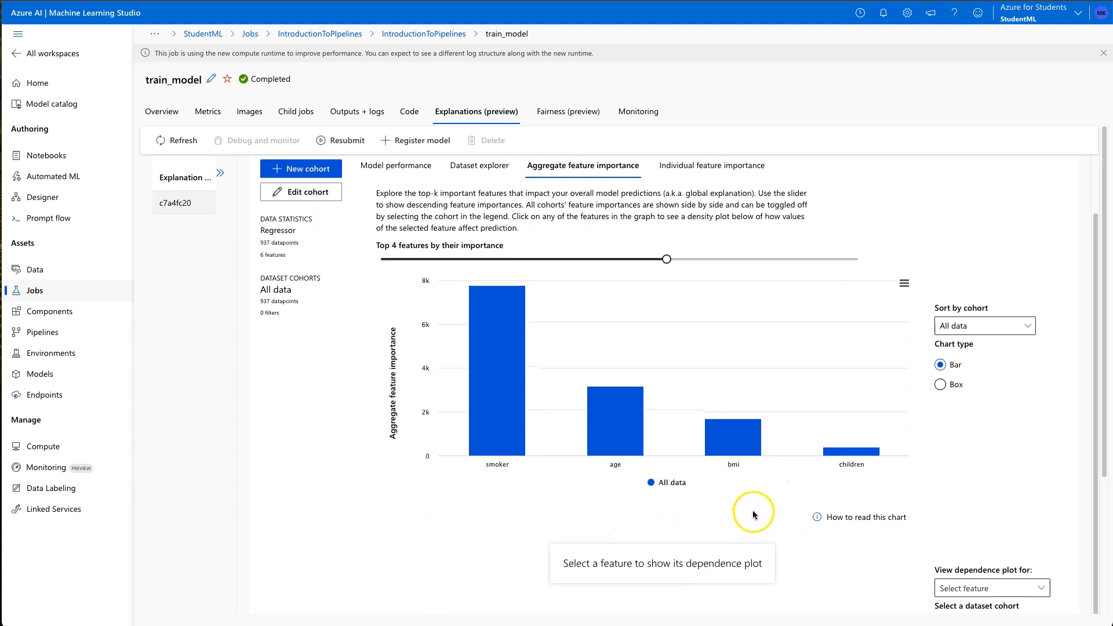
pyautogui.scroll(1, 749, 522)
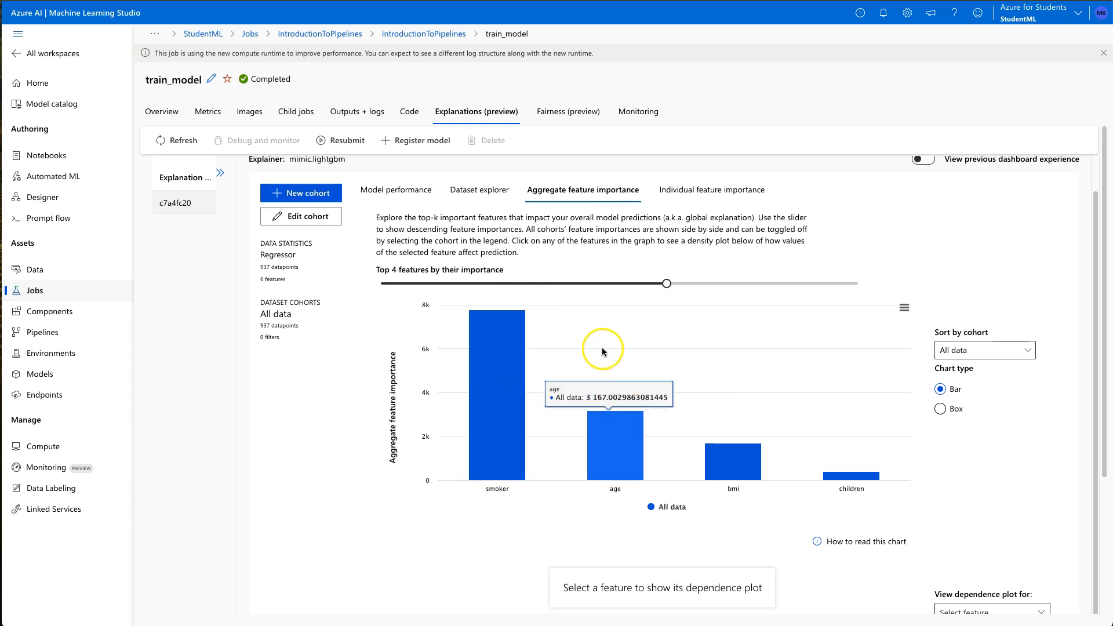
# Expand the aggregate importance chart to the top 6 features and inspect the importance of each one
pyautogui.moveTo(667, 284); pyautogui.dragTo(759, 285)
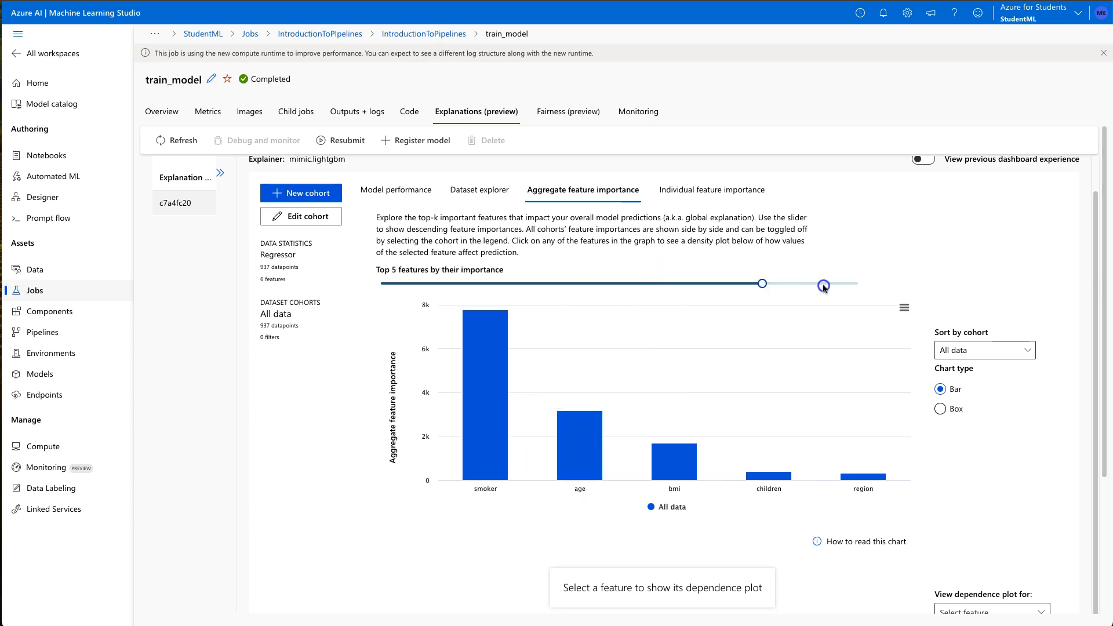
pyautogui.click(824, 286)
pyautogui.moveTo(869, 481)
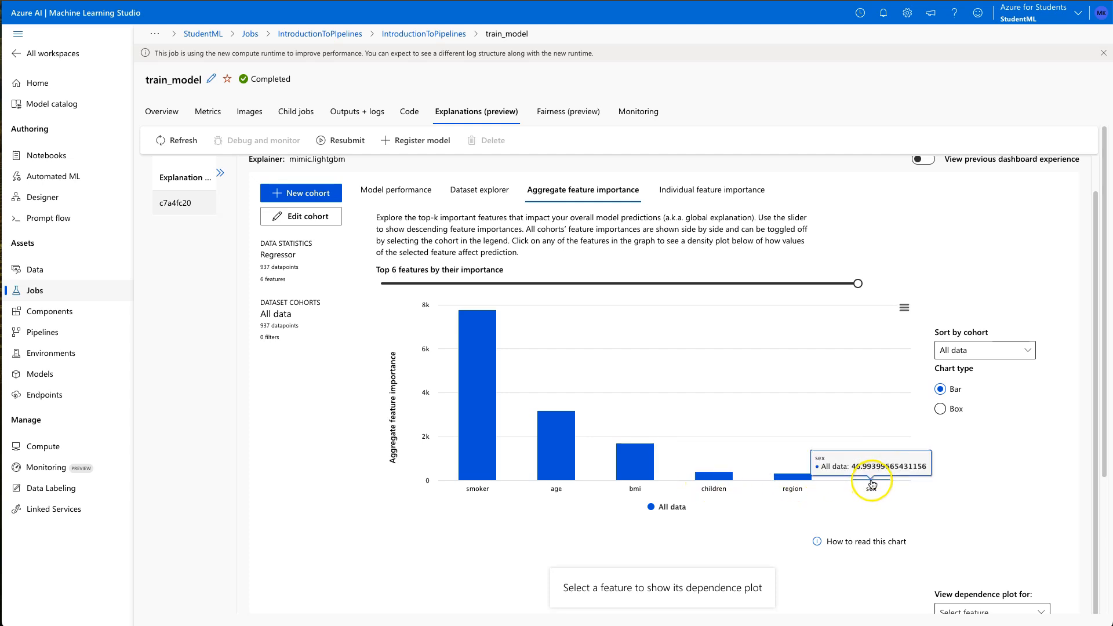
pyautogui.moveTo(792, 484)
pyautogui.moveTo(718, 480)
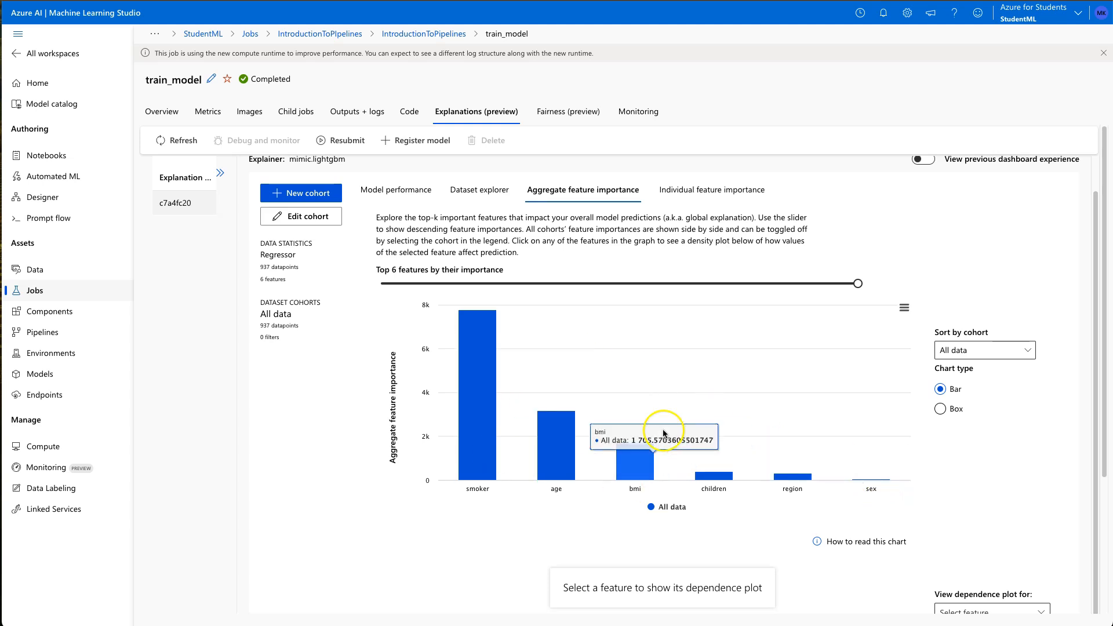
pyautogui.moveTo(484, 459)
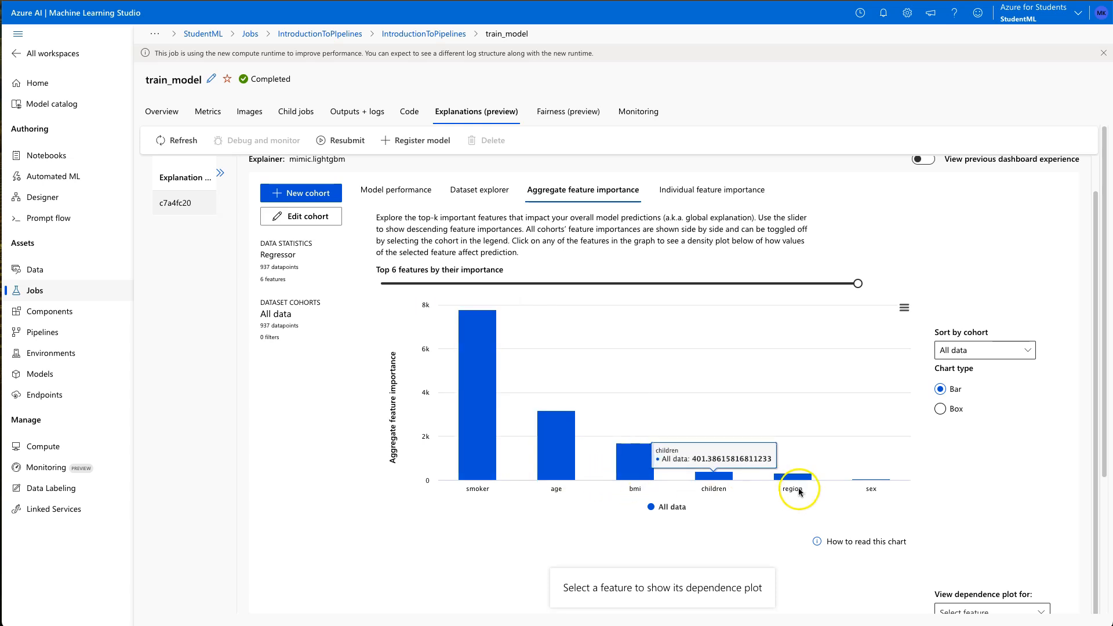
# Choose age as the feature for the dependence plot below the aggregate importance chart
pyautogui.scroll(-1, 799, 491)
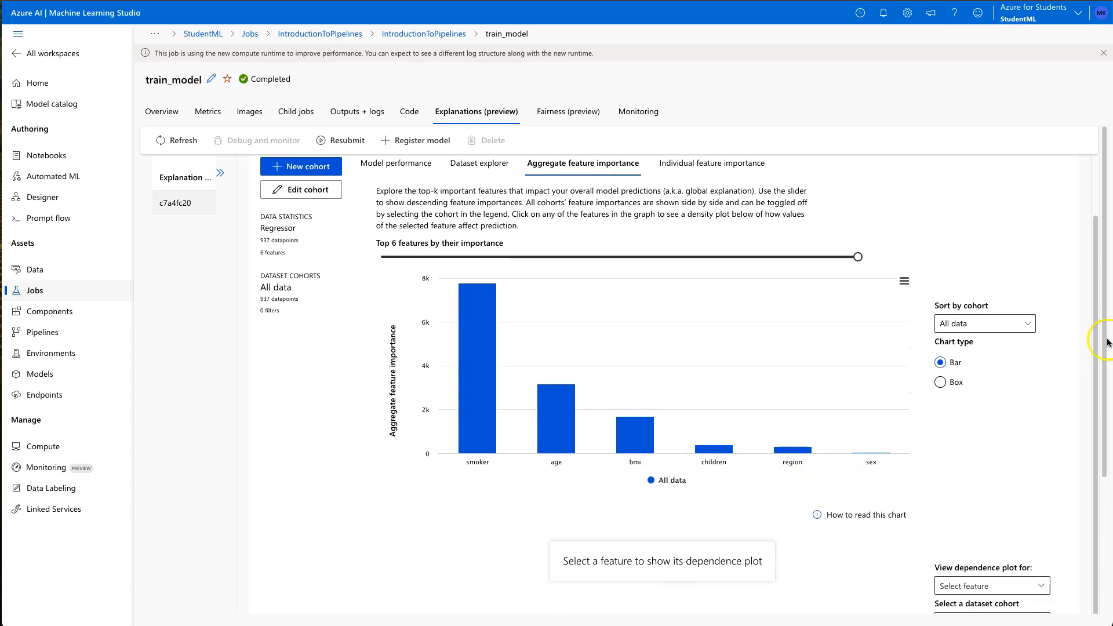
pyautogui.moveTo(1108, 337)
pyautogui.mouseDown()
pyautogui.moveTo(1100, 443)
pyautogui.moveTo(1093, 329)
pyautogui.mouseUp()
pyautogui.scroll(-2, 1089, 348)
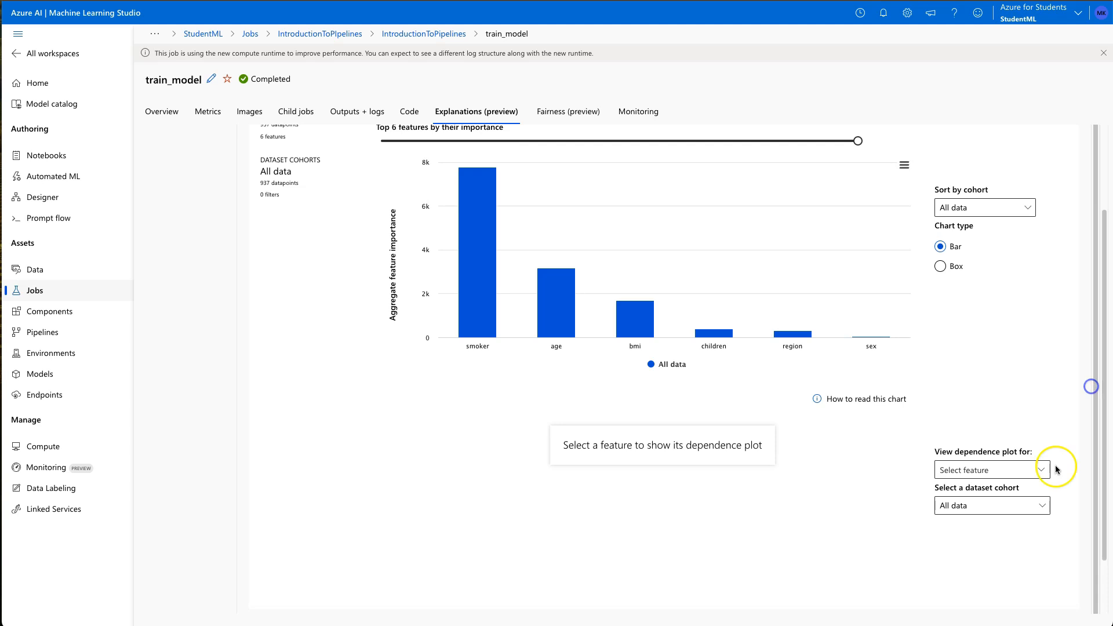
pyautogui.click(1037, 470)
pyautogui.click(948, 490)
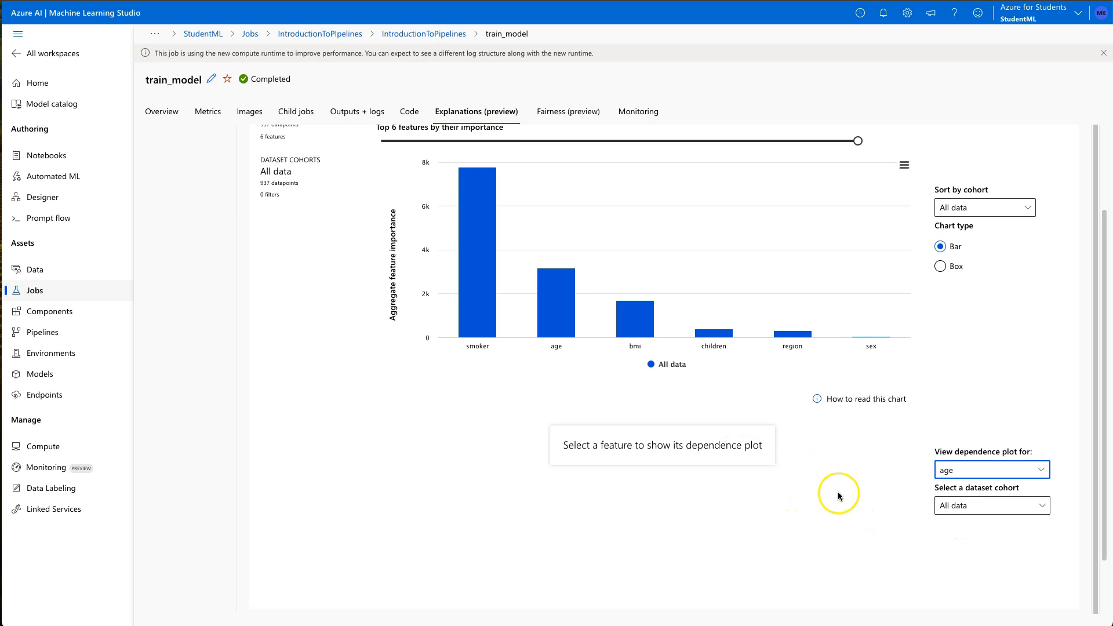
pyautogui.hotkey('alt', 'Down')
pyautogui.click(951, 491)
pyautogui.scroll(1, 833, 526)
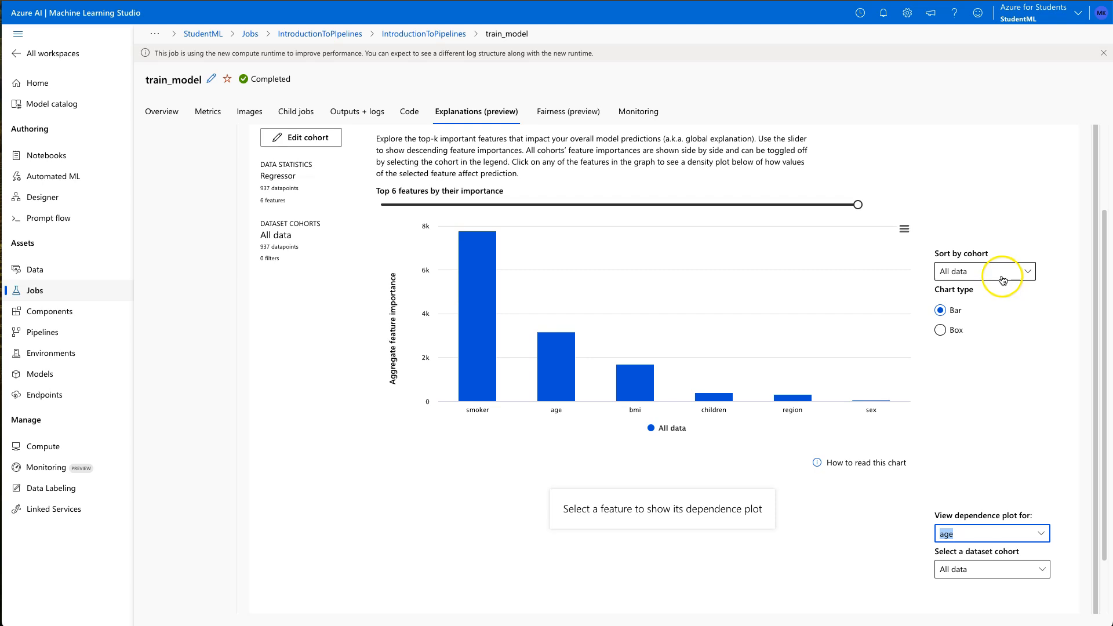
# View the aggregate importances as a box chart, switch back to bars and check the cohort sorting options
pyautogui.click(949, 332)
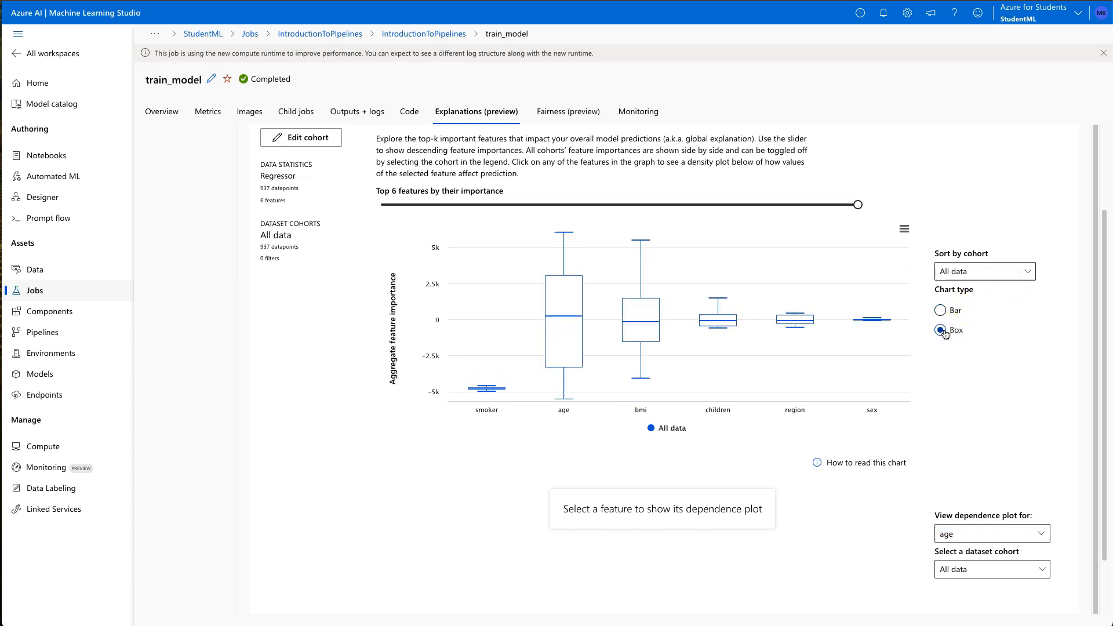
pyautogui.click(941, 311)
pyautogui.click(997, 271)
pyautogui.click(997, 271)
# Recheck the feature choices for the dependence plot and look for the age plot under the importance chart
pyautogui.click(1032, 479)
pyautogui.click(1039, 533)
pyautogui.click(739, 502)
pyautogui.scroll(-1, 616, 525)
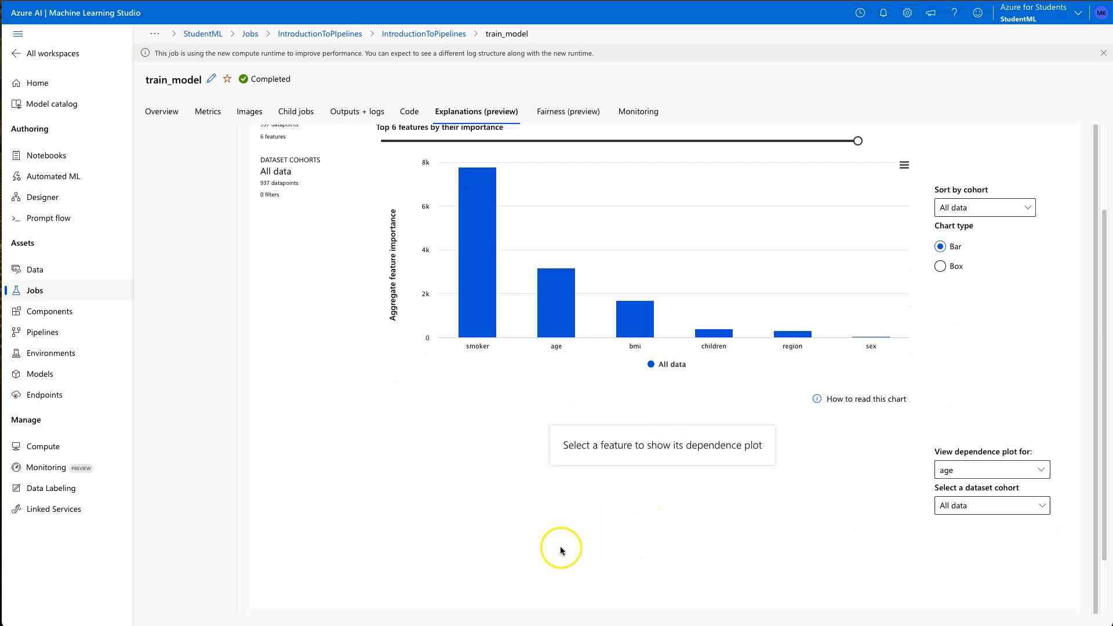
pyautogui.click(997, 469)
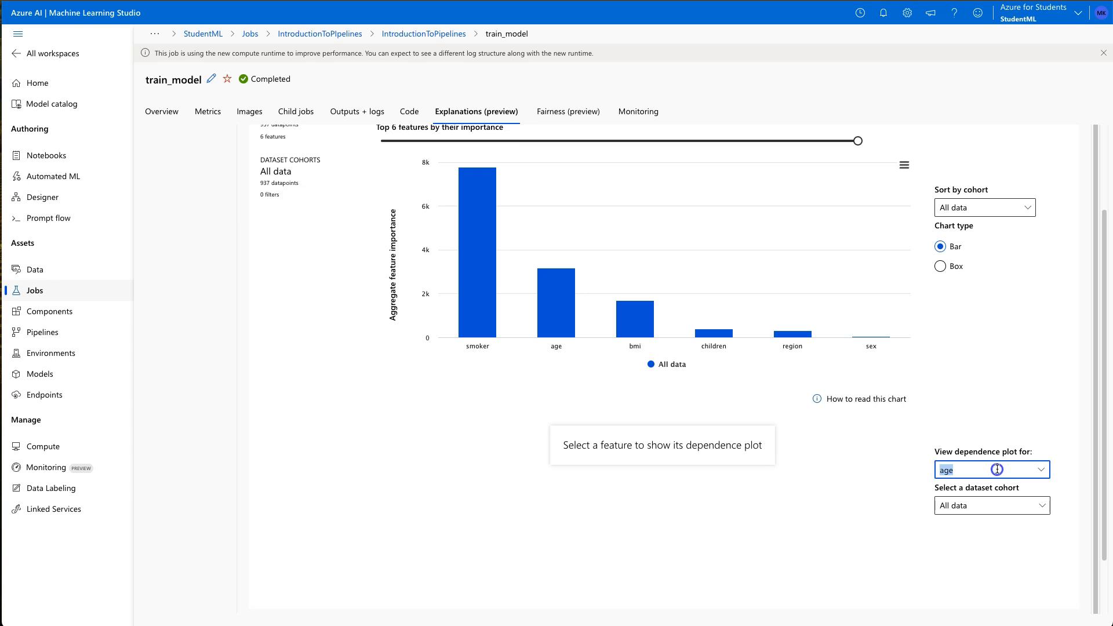
pyautogui.click(1019, 468)
pyautogui.click(785, 506)
pyautogui.scroll(1, 666, 517)
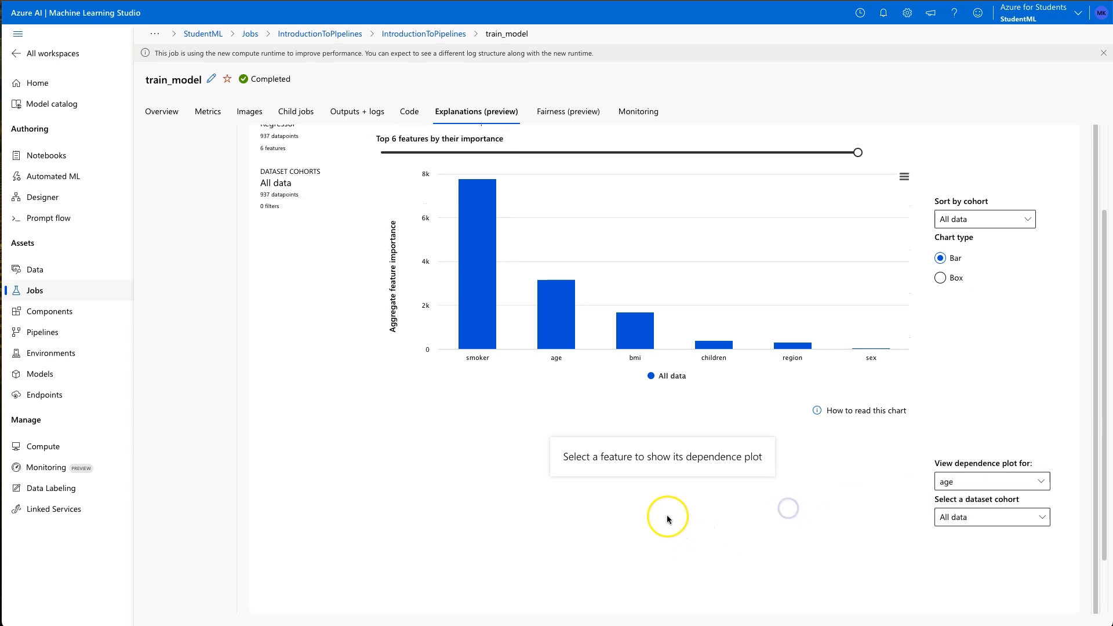
# Check the train_model job's fairness and monitoring pages, and return to its model explanations
pyautogui.click(574, 111)
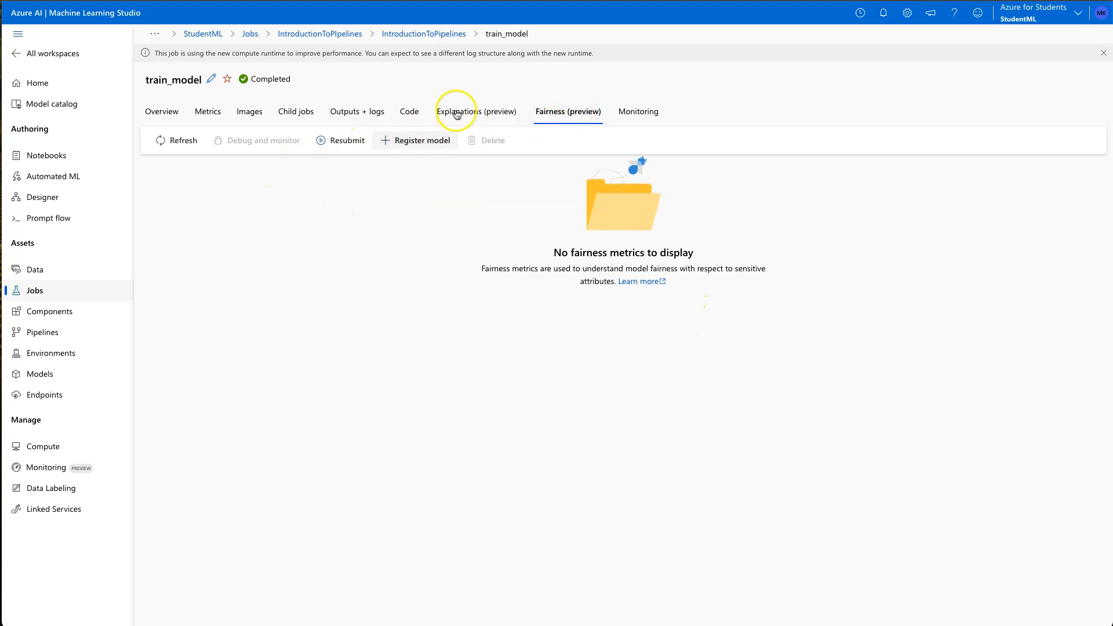
pyautogui.click(636, 112)
pyautogui.click(473, 113)
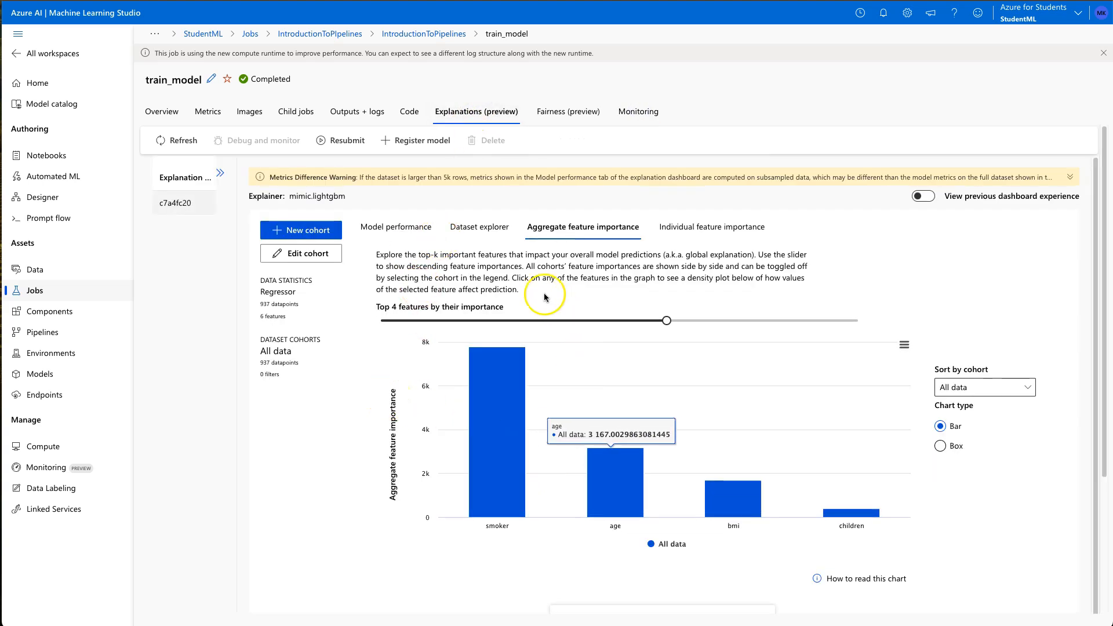
# View the model performance explanation and review its sample size, error metrics, R² and error distribution for all data
pyautogui.click(398, 231)
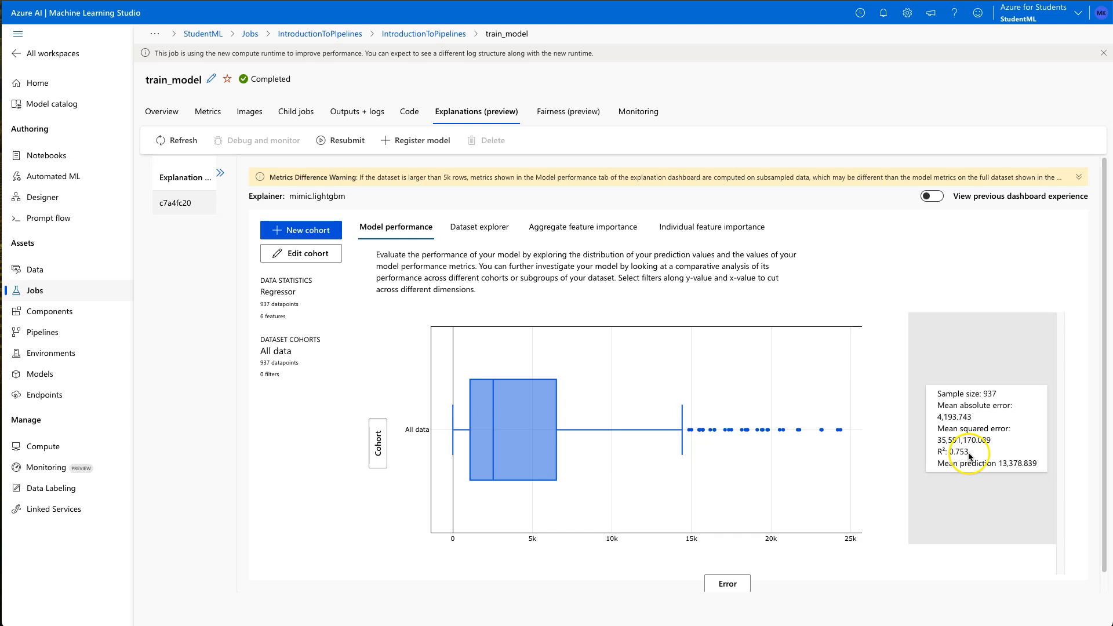
pyautogui.moveTo(946, 448)
pyautogui.mouseDown()
pyautogui.moveTo(934, 393)
pyautogui.moveTo(937, 424)
pyautogui.moveTo(961, 453)
pyautogui.mouseUp()
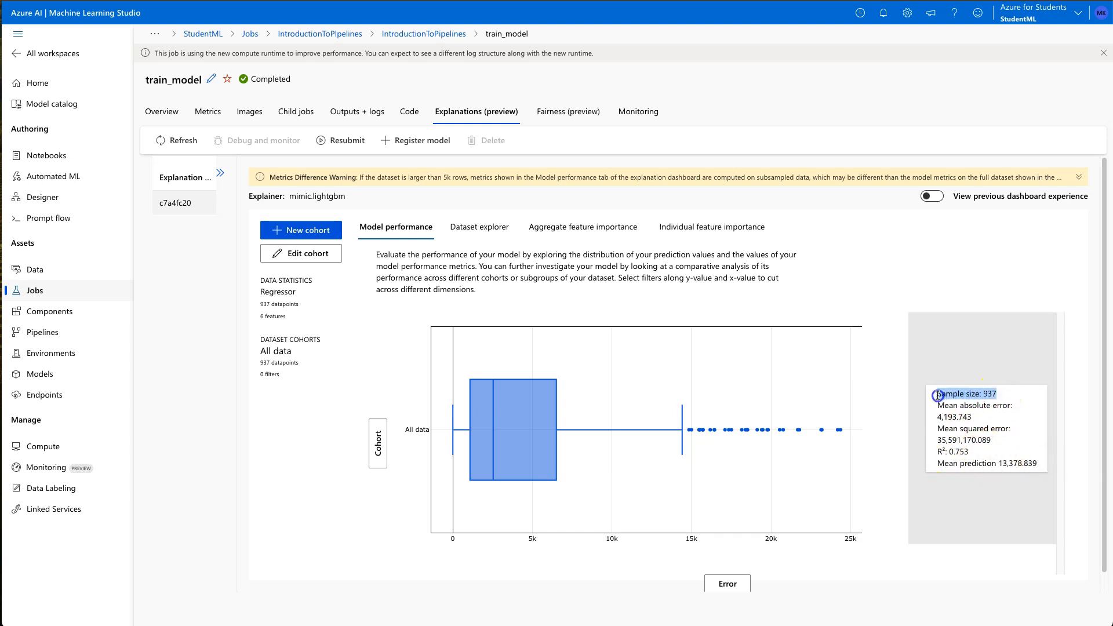
pyautogui.click(976, 421)
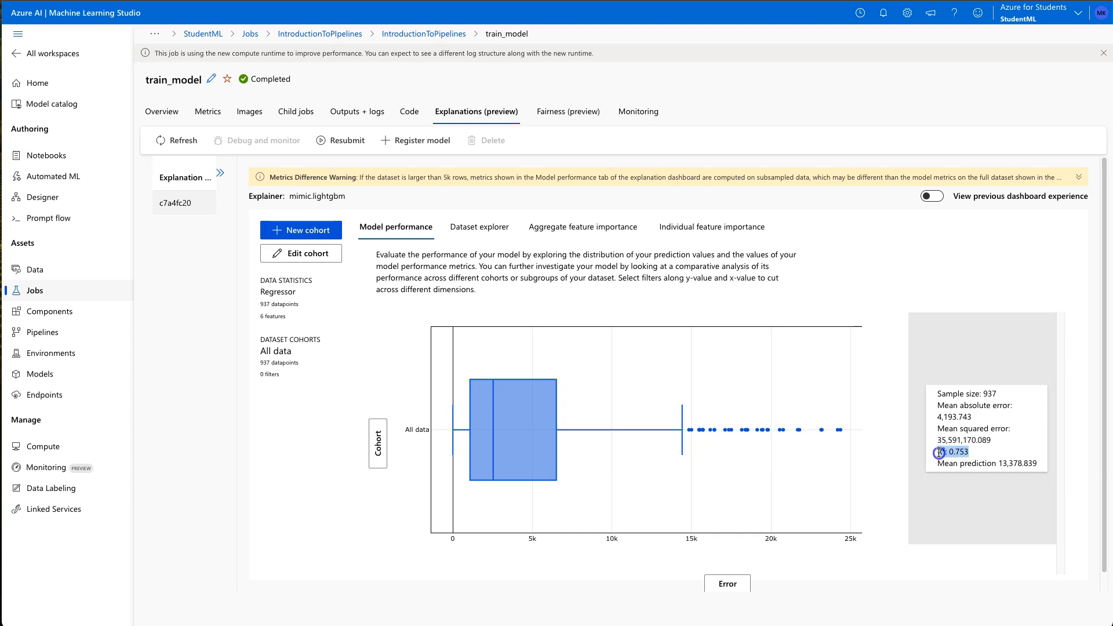
pyautogui.moveTo(959, 452); pyautogui.dragTo(979, 455)
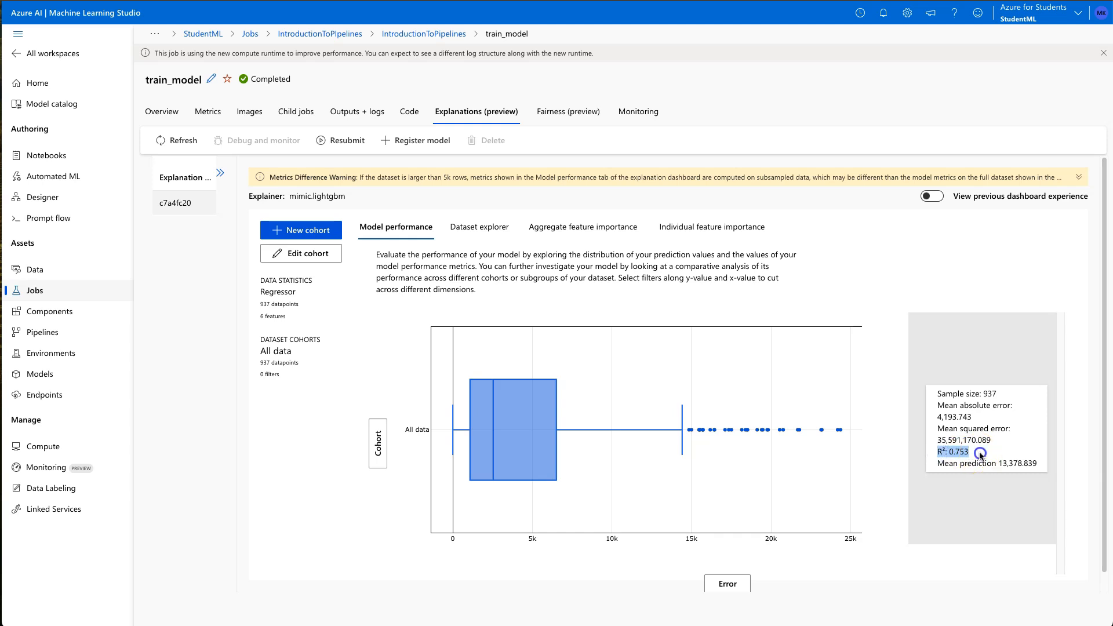
pyautogui.click(930, 456)
pyautogui.moveTo(517, 412)
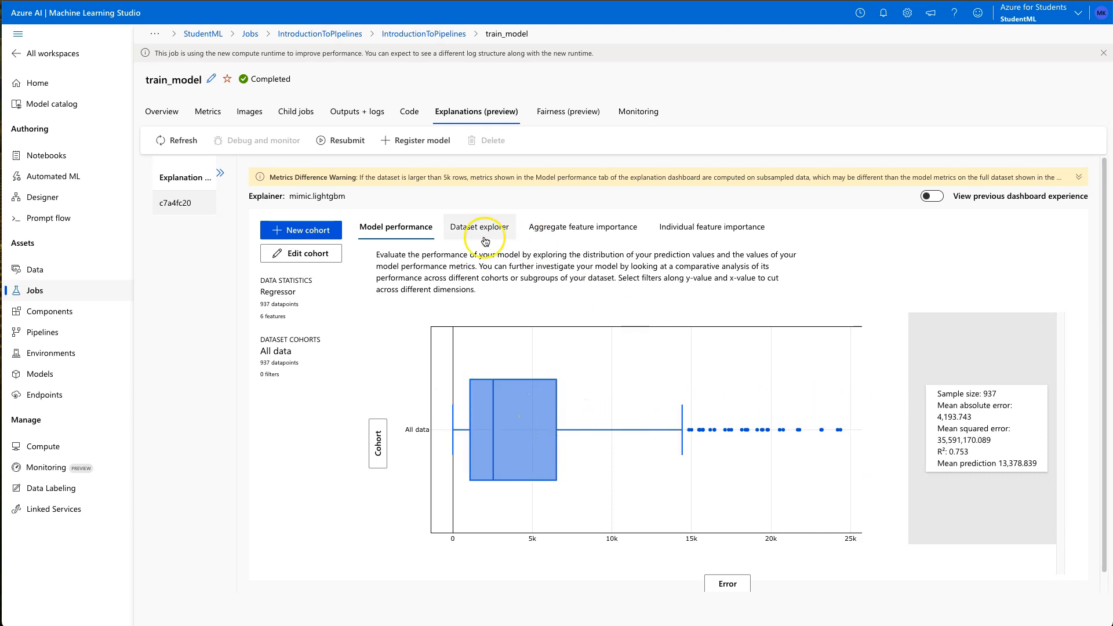
# Explore the dataset as individual datapoints and aggregate plots, and review the axis value options for Index
pyautogui.click(557, 229)
pyautogui.click(479, 227)
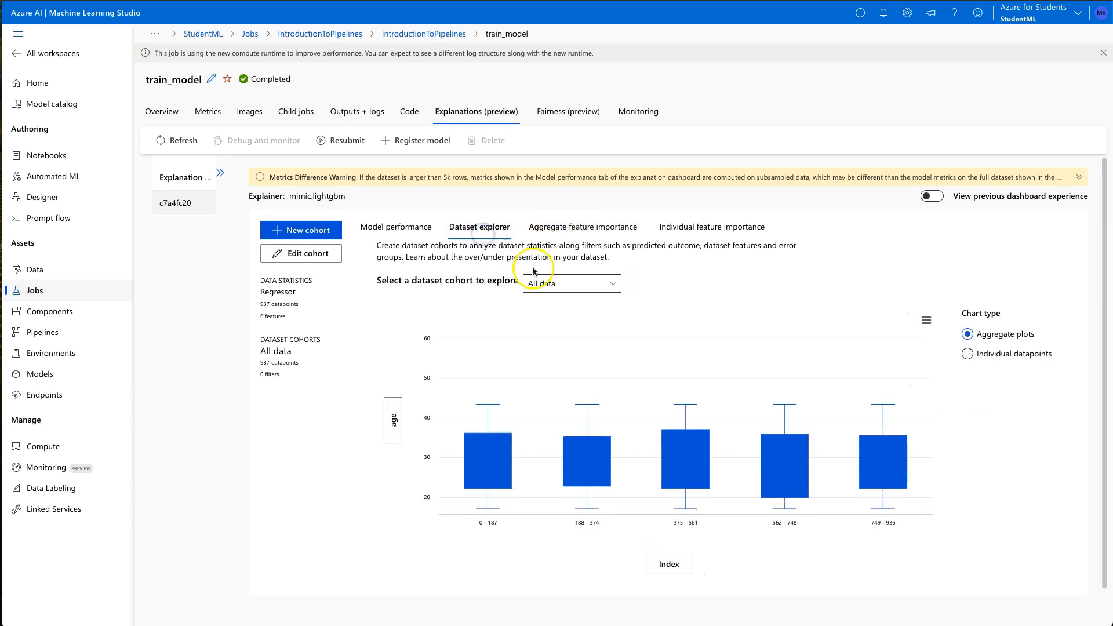
pyautogui.click(967, 354)
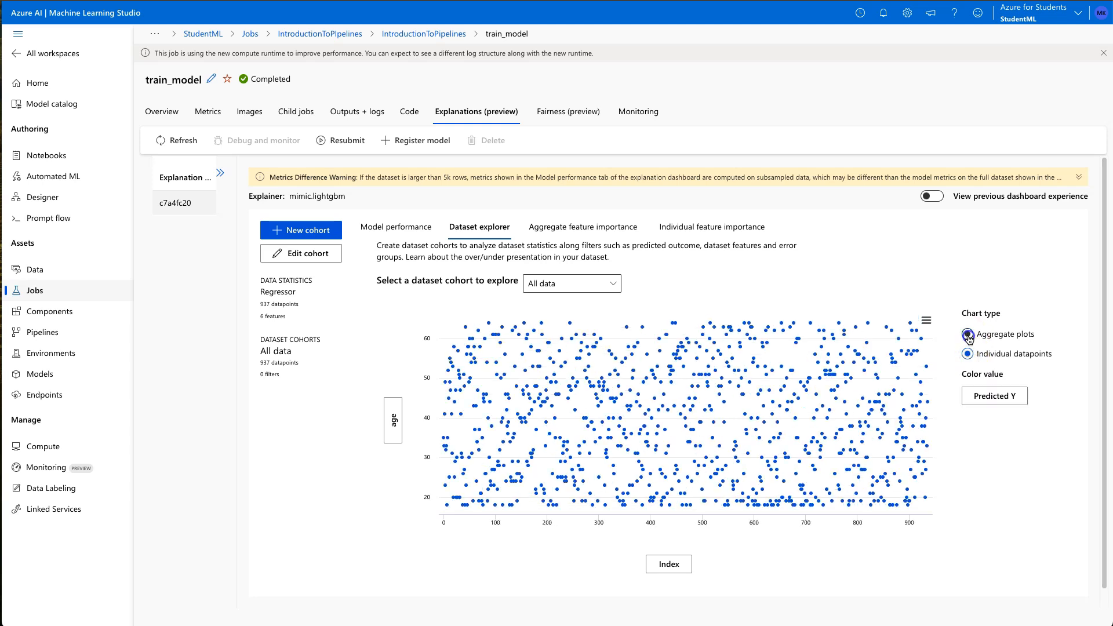
pyautogui.click(967, 334)
pyautogui.click(669, 564)
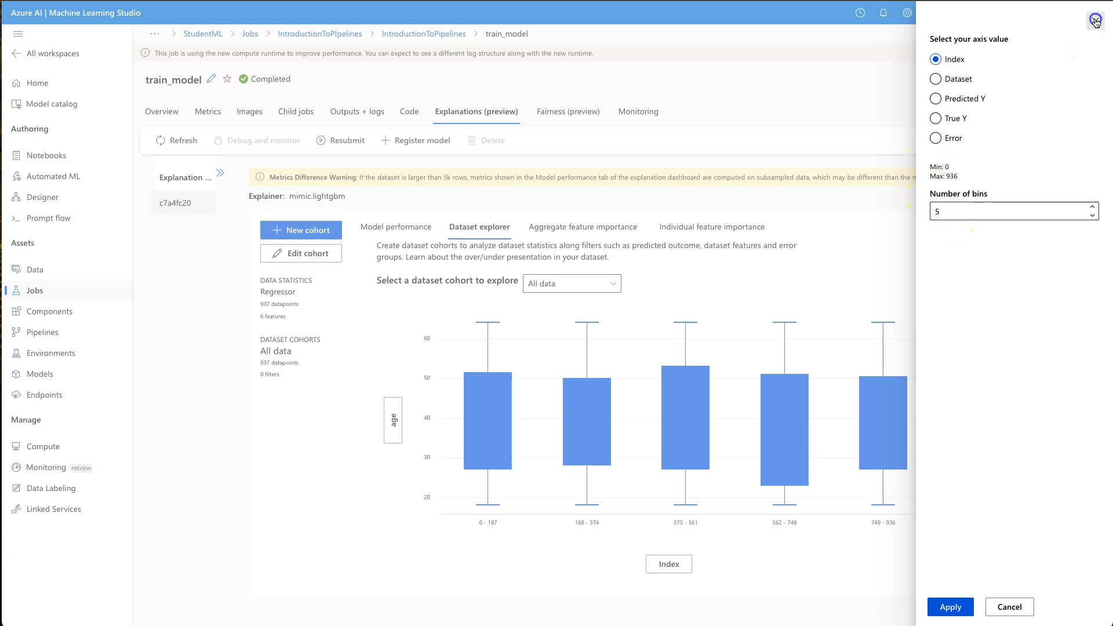
pyautogui.click(1094, 20)
# View the individual feature importance scatterplot, and return to the aggregate feature importance description and chart
pyautogui.click(702, 228)
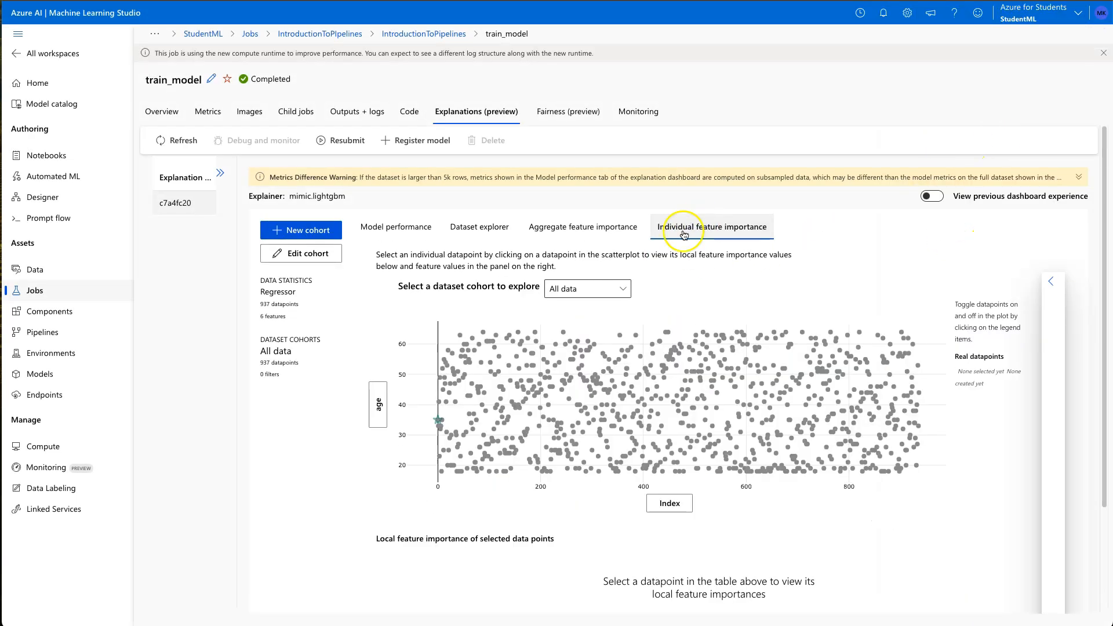
pyautogui.click(596, 226)
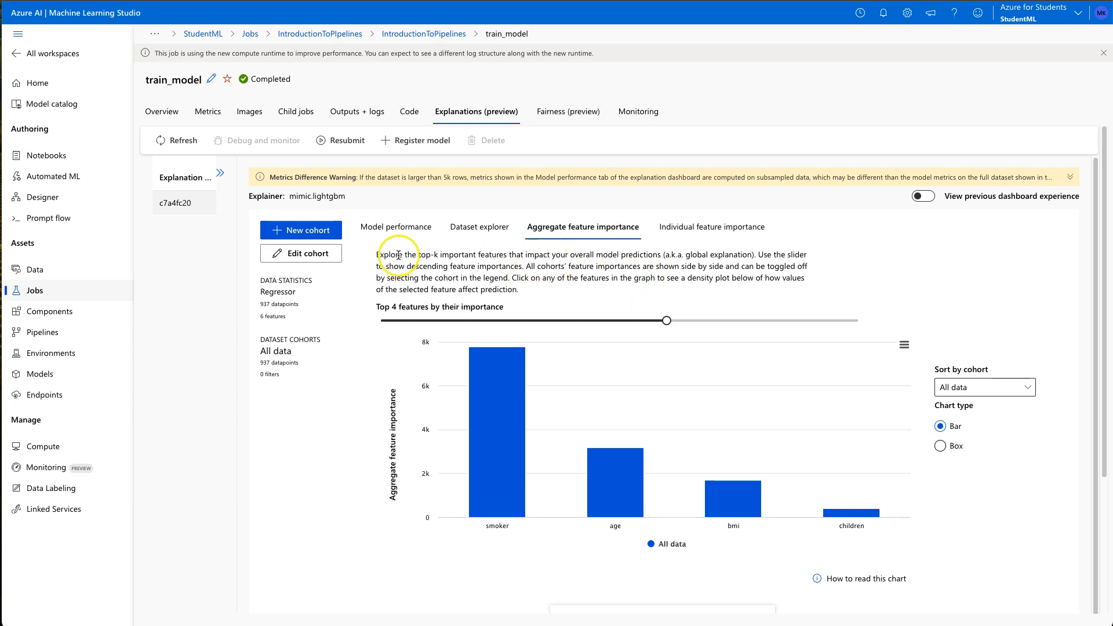
pyautogui.moveTo(378, 255)
pyautogui.mouseDown()
pyautogui.moveTo(516, 285)
pyautogui.moveTo(378, 255)
pyautogui.mouseUp()
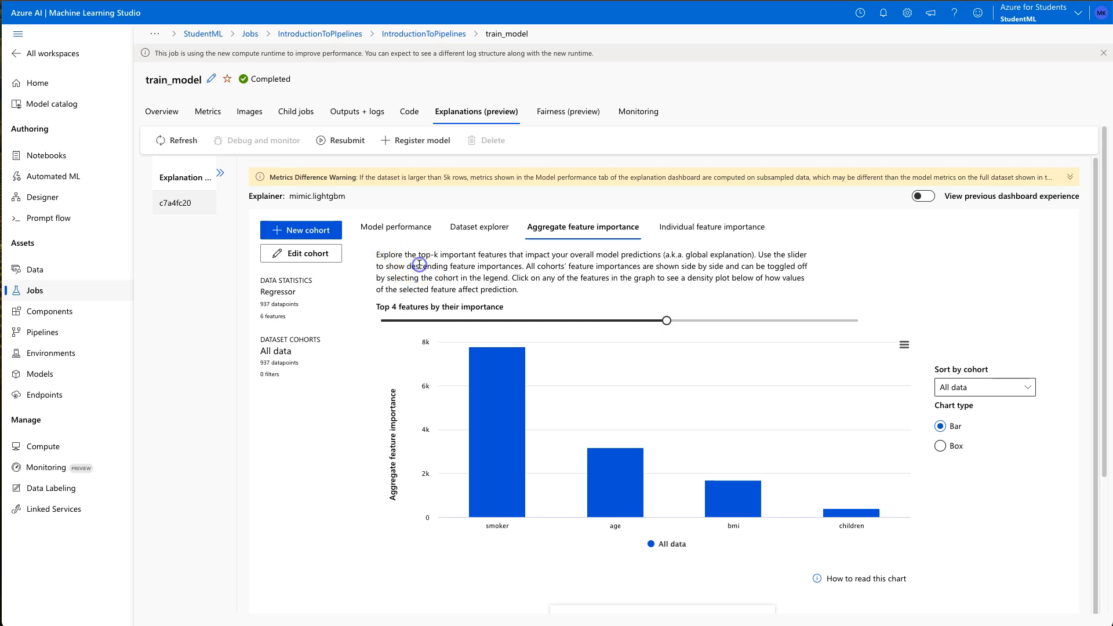
# Reopen the IntroductionToPipelines draft in Designer and bring its component graph with Train Model into view
pyautogui.click(47, 197)
pyautogui.click(247, 433)
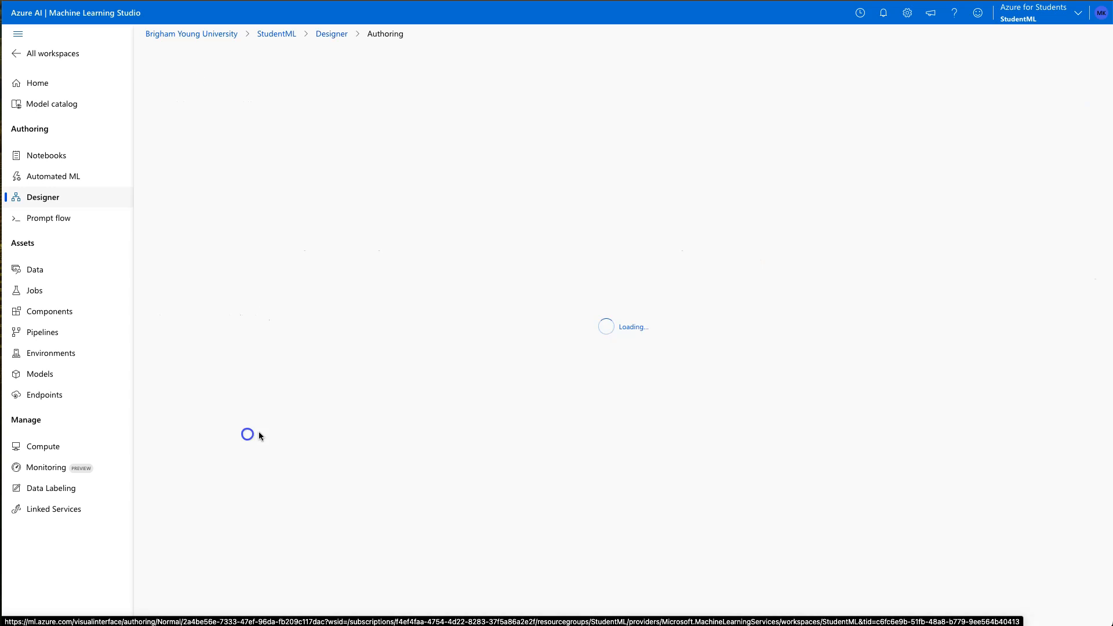
pyautogui.moveTo(632, 427); pyautogui.dragTo(690, 433)
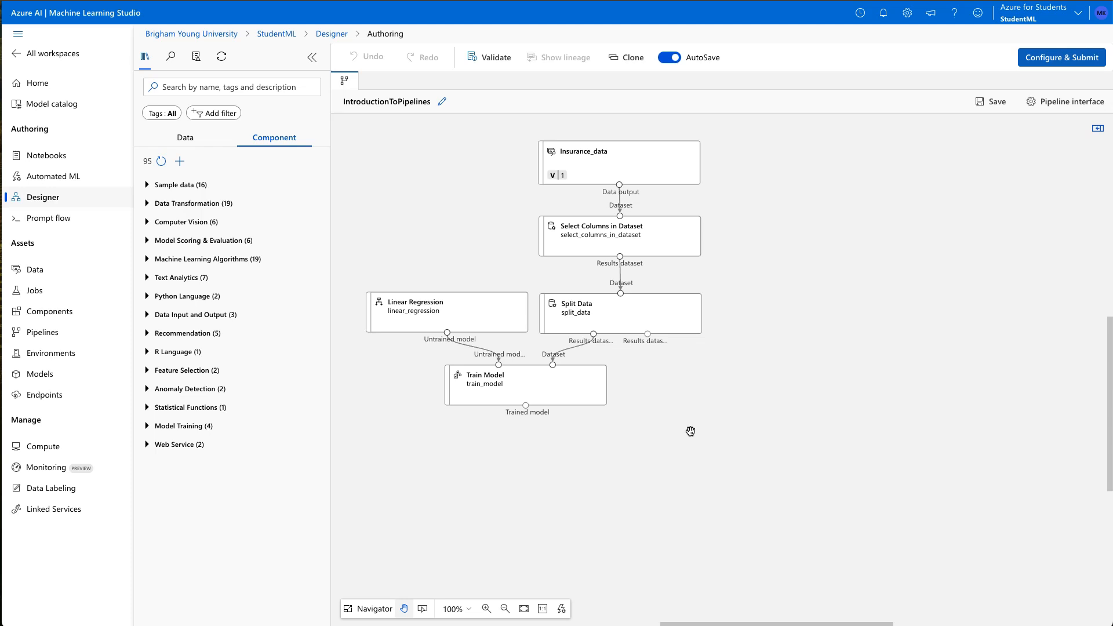
pyautogui.click(551, 389)
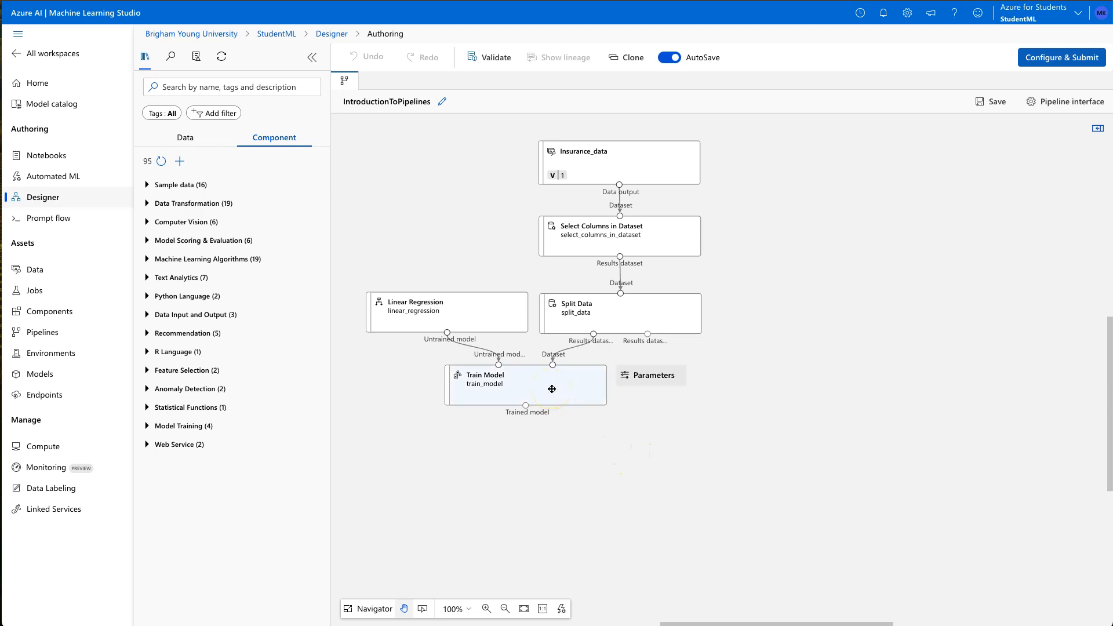
pyautogui.click(662, 350)
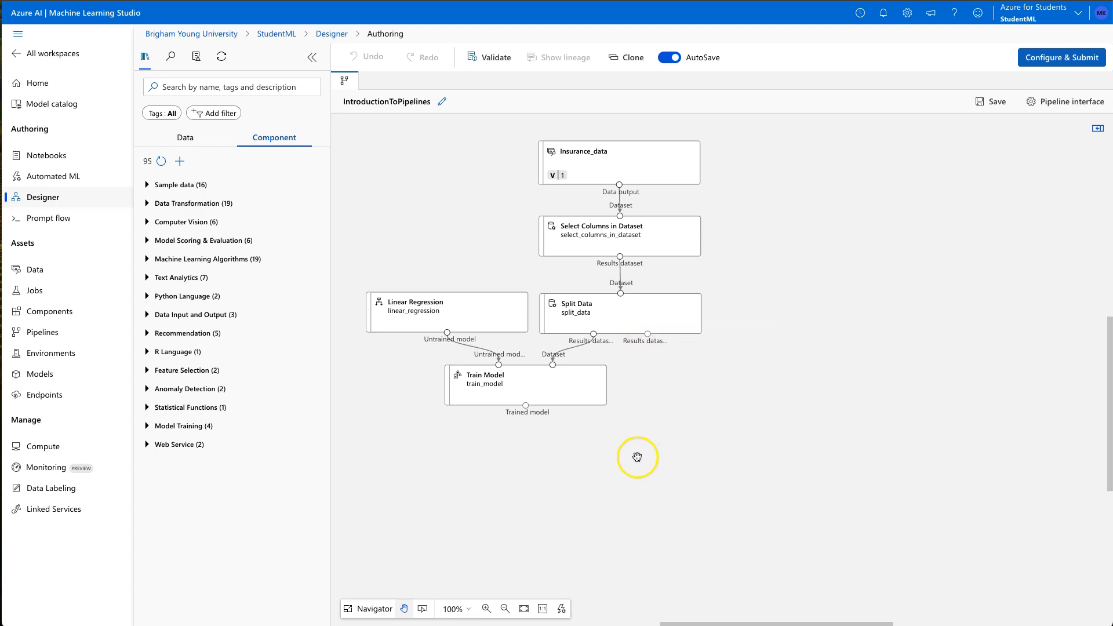
# Find the Score Model component by searching for "score mod" and add it to the pipeline below Train Model
pyautogui.click(216, 86)
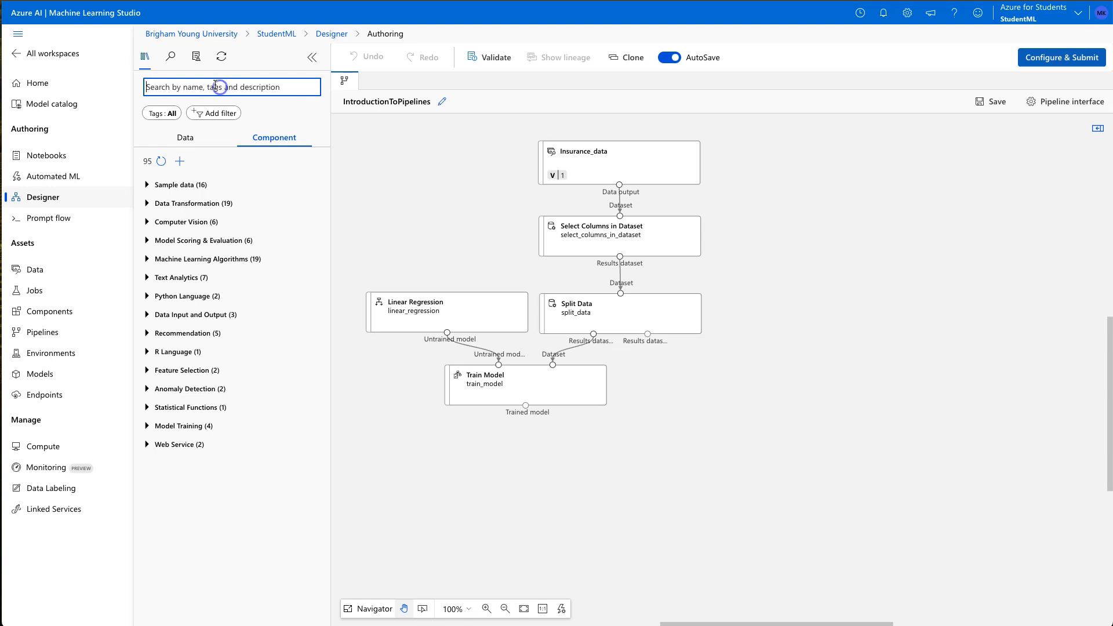
pyautogui.write('scor')
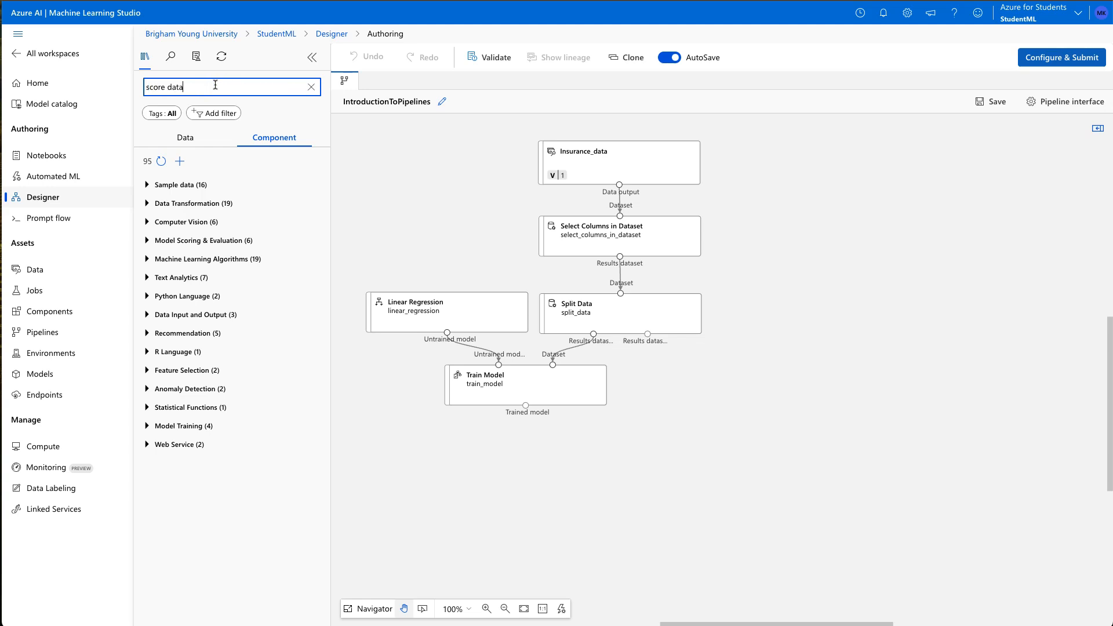
pyautogui.write('e data')
pyautogui.press('BackSpace')
pyautogui.press('BackSpace')
pyautogui.press('BackSpace')
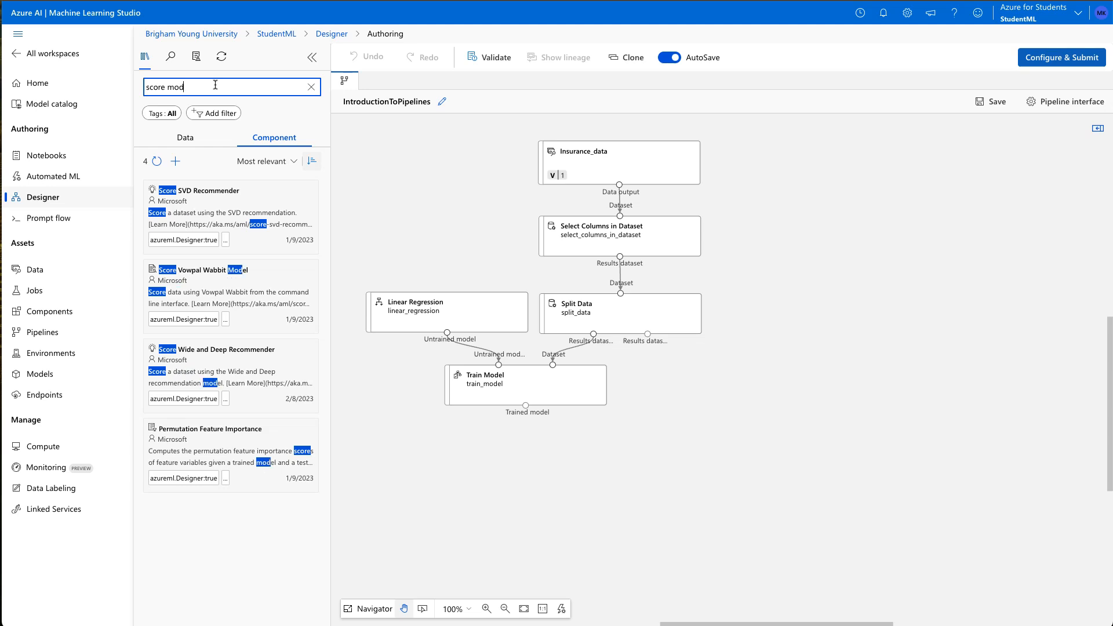
pyautogui.moveTo(224, 219); pyautogui.dragTo(619, 462)
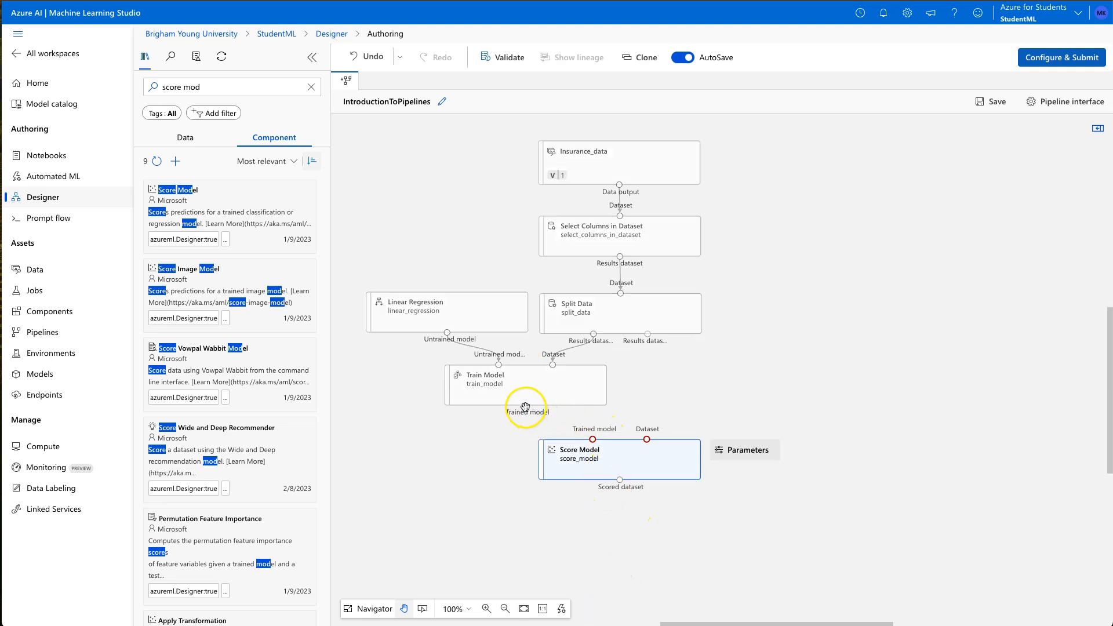
# Connect Train Model's trained model output and Split Data's second results dataset to the matching Score Model inputs
pyautogui.moveTo(533, 416); pyautogui.dragTo(593, 438)
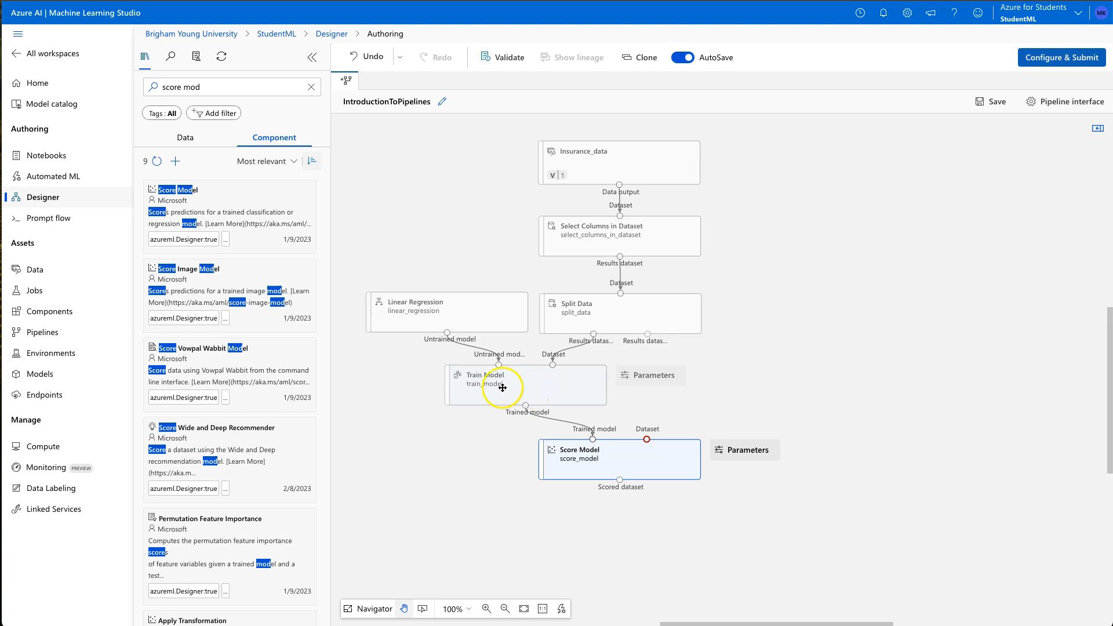
pyautogui.moveTo(647, 334); pyautogui.dragTo(647, 370)
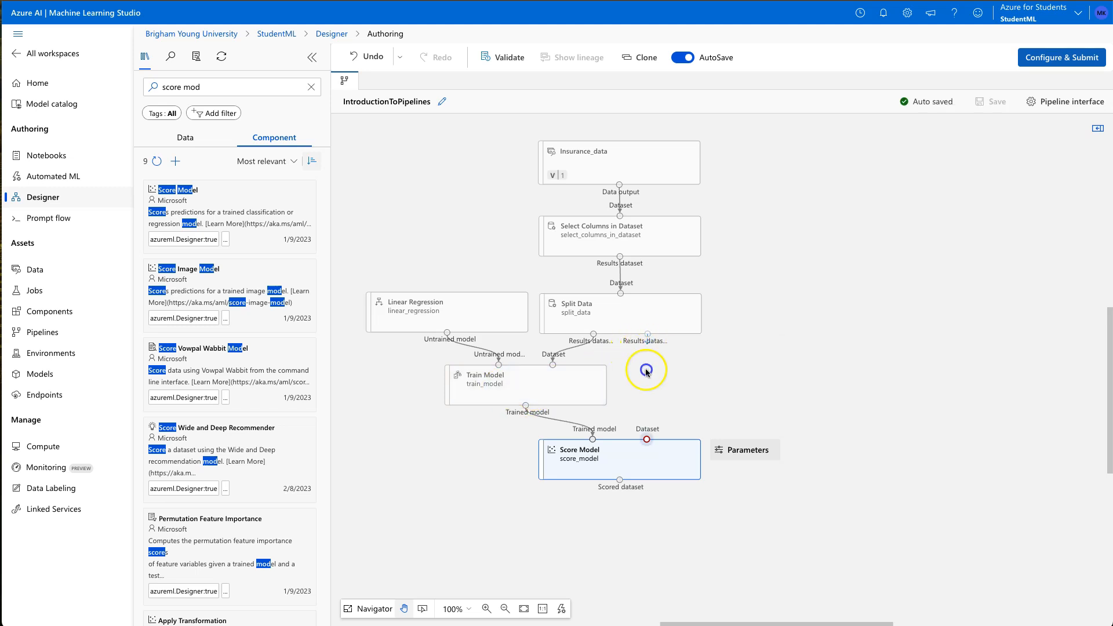
pyautogui.moveTo(644, 417); pyautogui.dragTo(647, 439)
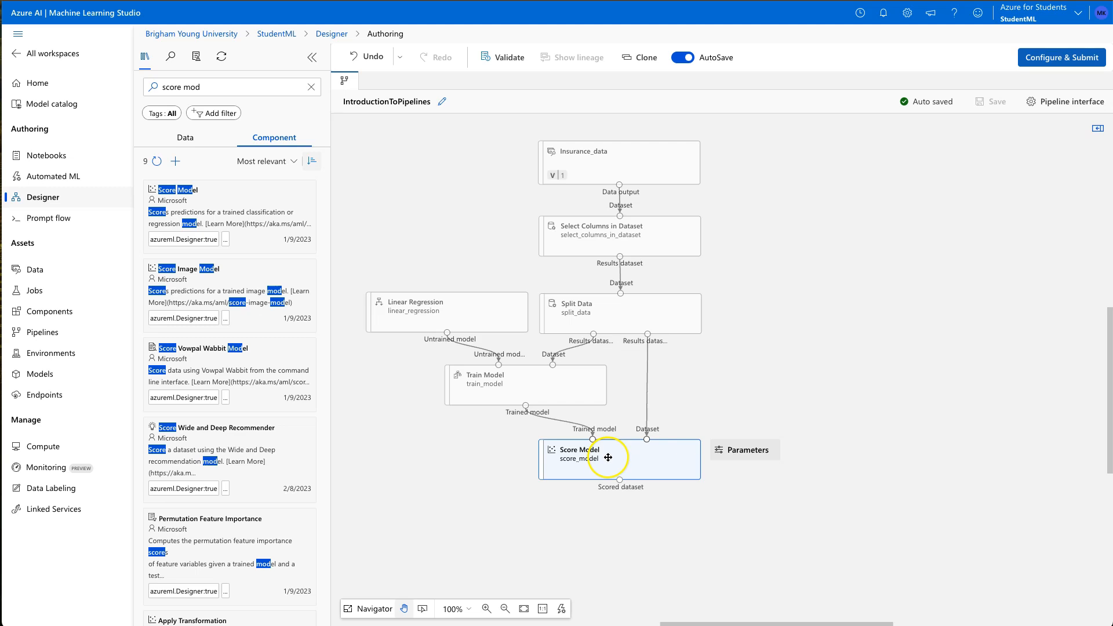
# Add an Evaluate Model component below Score Model and connect the scored dataset output to its first input
pyautogui.click(204, 87)
pyautogui.moveTo(204, 86); pyautogui.dragTo(113, 84)
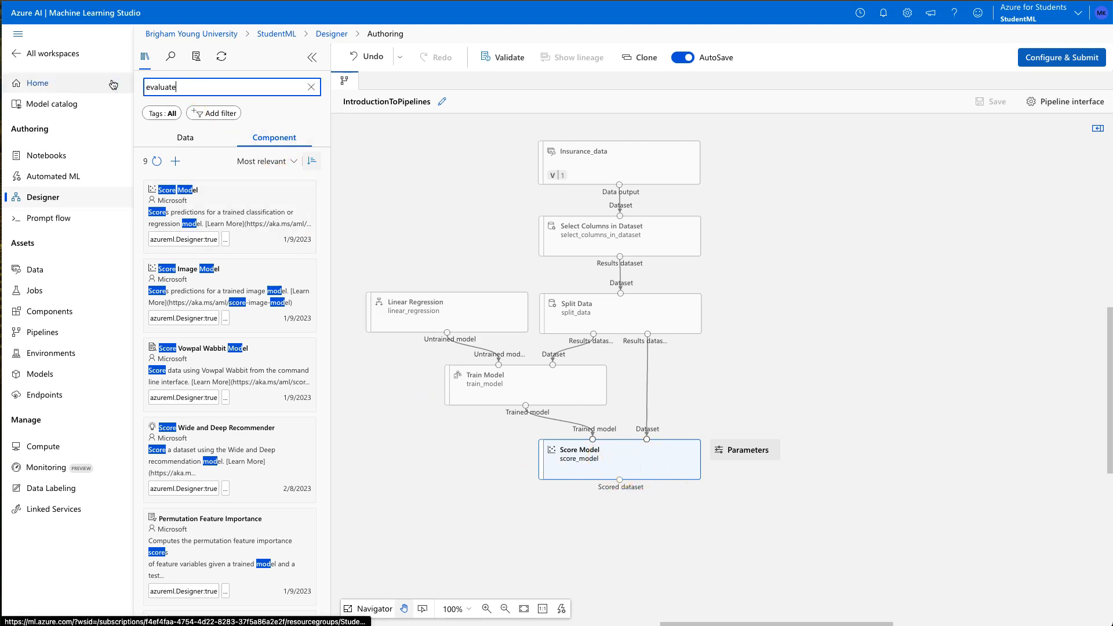
pyautogui.write('evaluate')
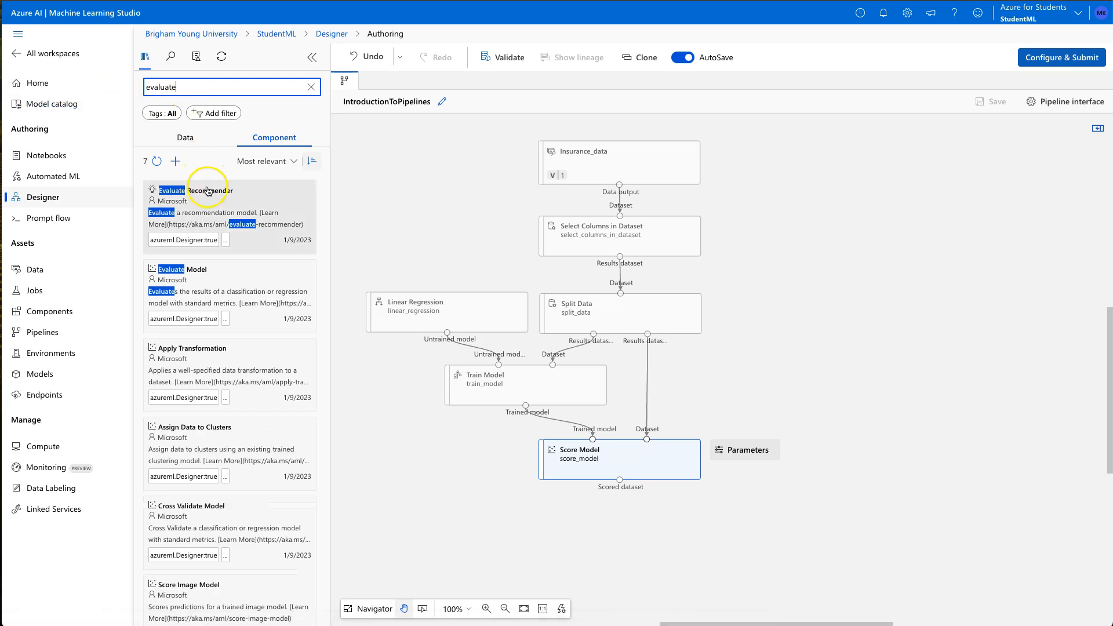
pyautogui.moveTo(218, 279); pyautogui.dragTo(619, 541)
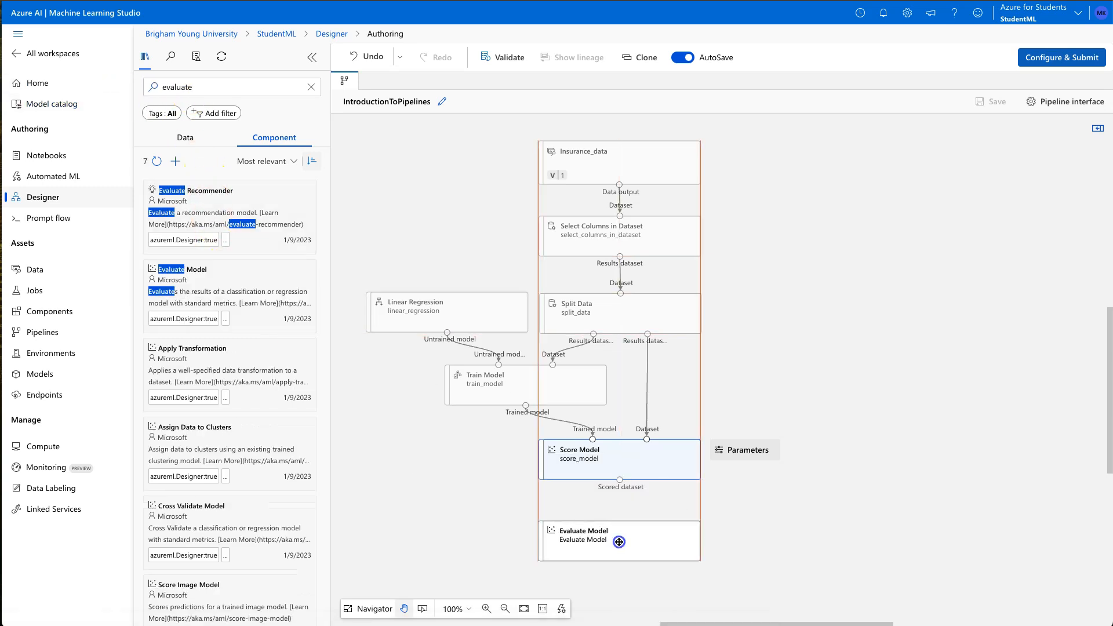
pyautogui.moveTo(620, 480); pyautogui.dragTo(592, 522)
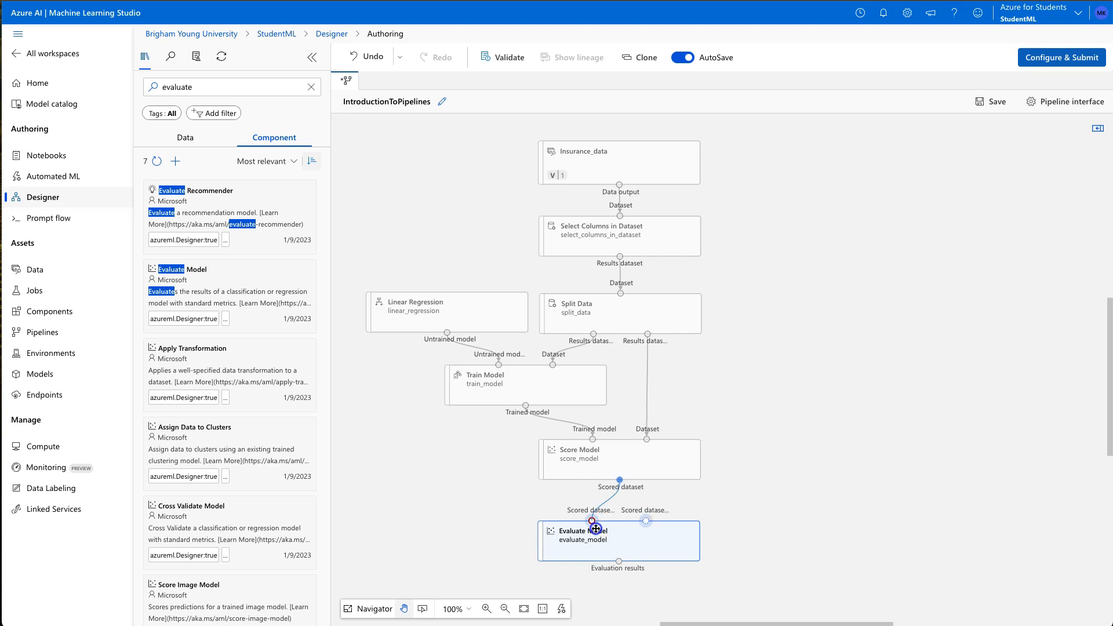
pyautogui.click(613, 454)
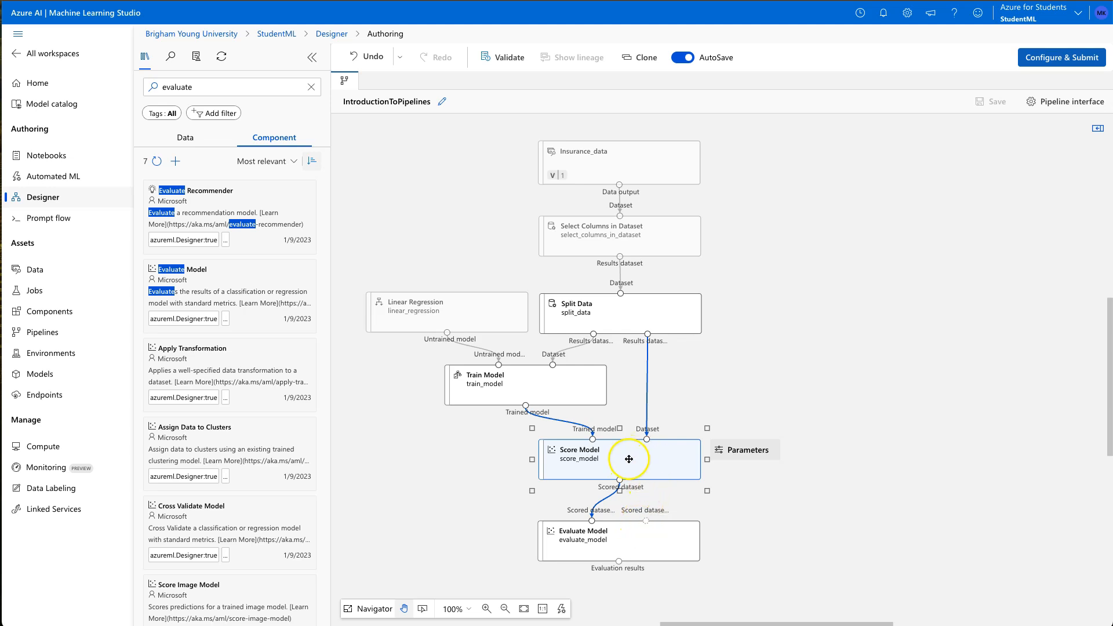
# Submit the pipeline as a job under the existing IntroductionToPIpelines experiment, keeping the configured inputs, outputs and runtime settings
pyautogui.click(1056, 60)
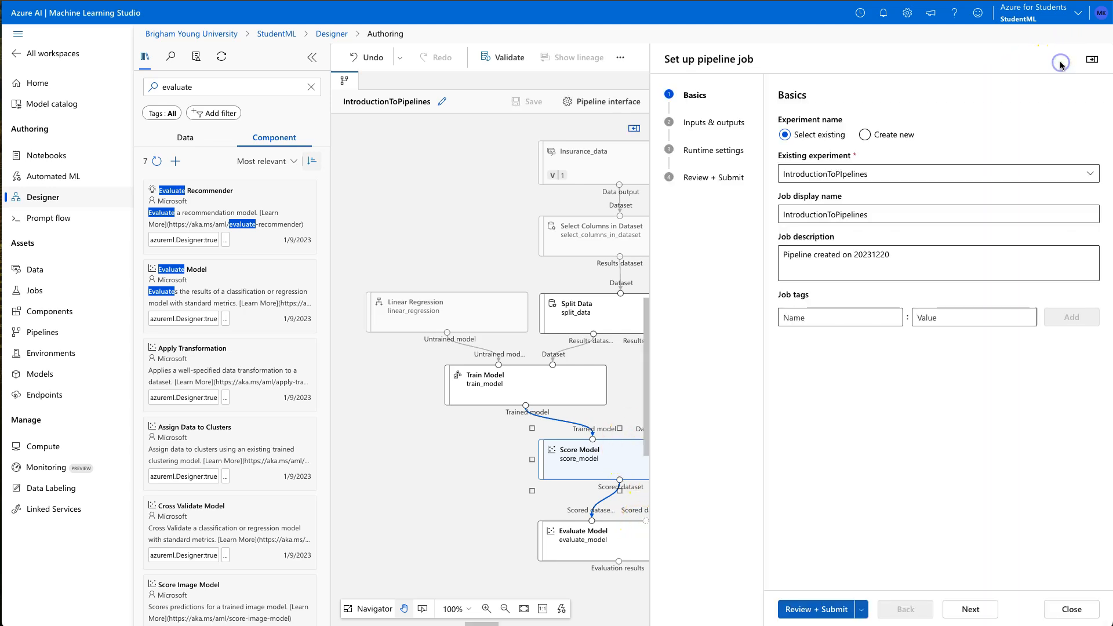
pyautogui.click(980, 608)
pyautogui.click(979, 610)
pyautogui.click(979, 610)
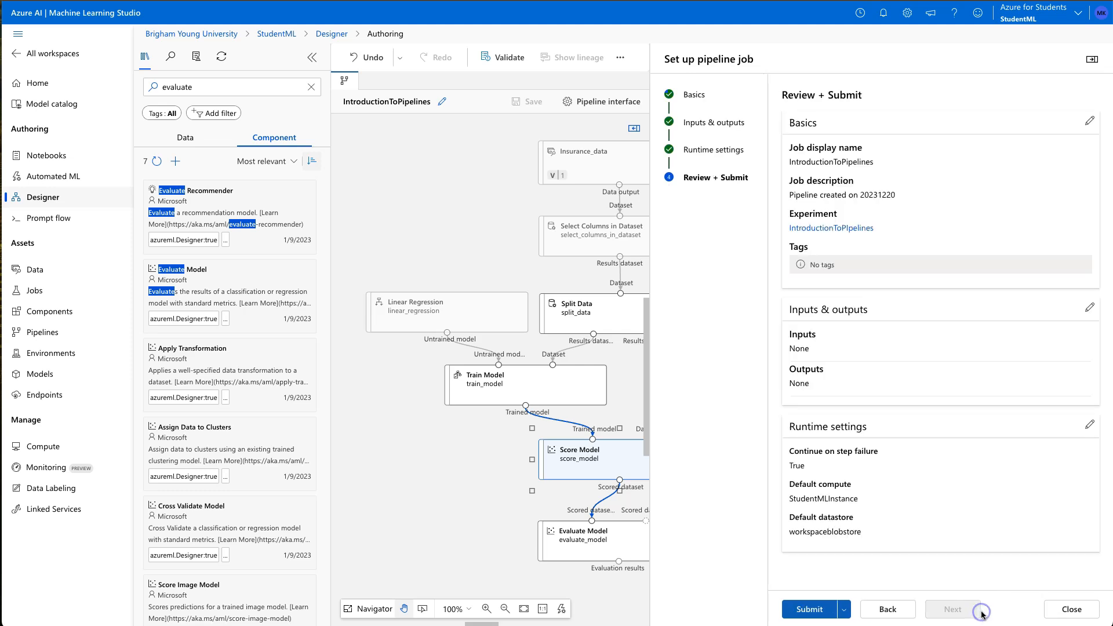
pyautogui.click(809, 609)
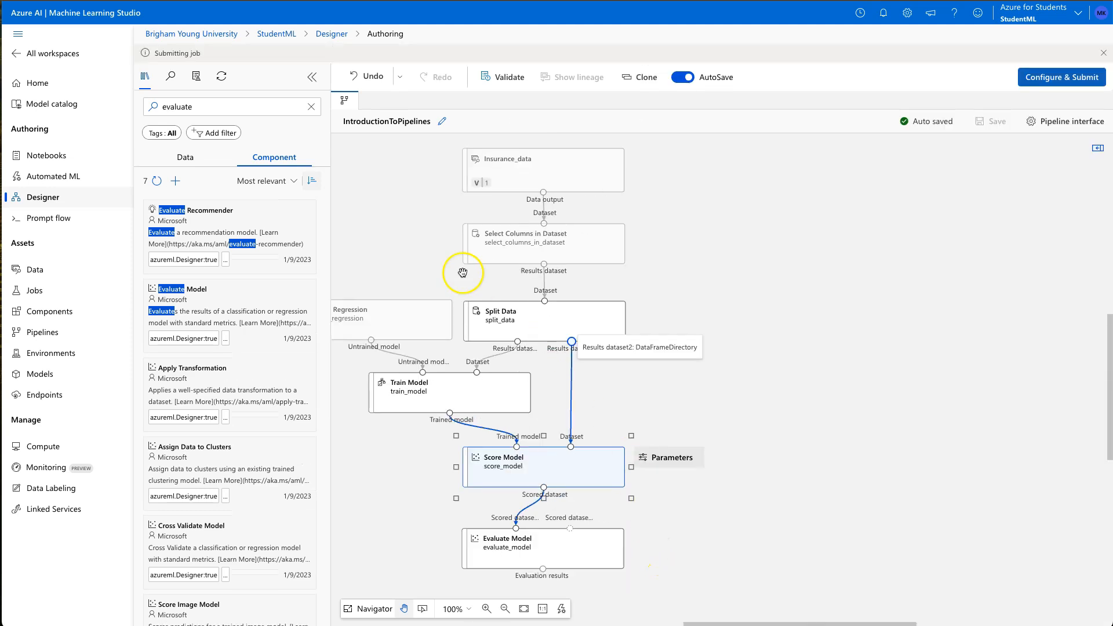
# Check the IntroductionToPIpelines experiment's job list for the submitted run, and reopen the pipeline draft in Designer
pyautogui.click(37, 292)
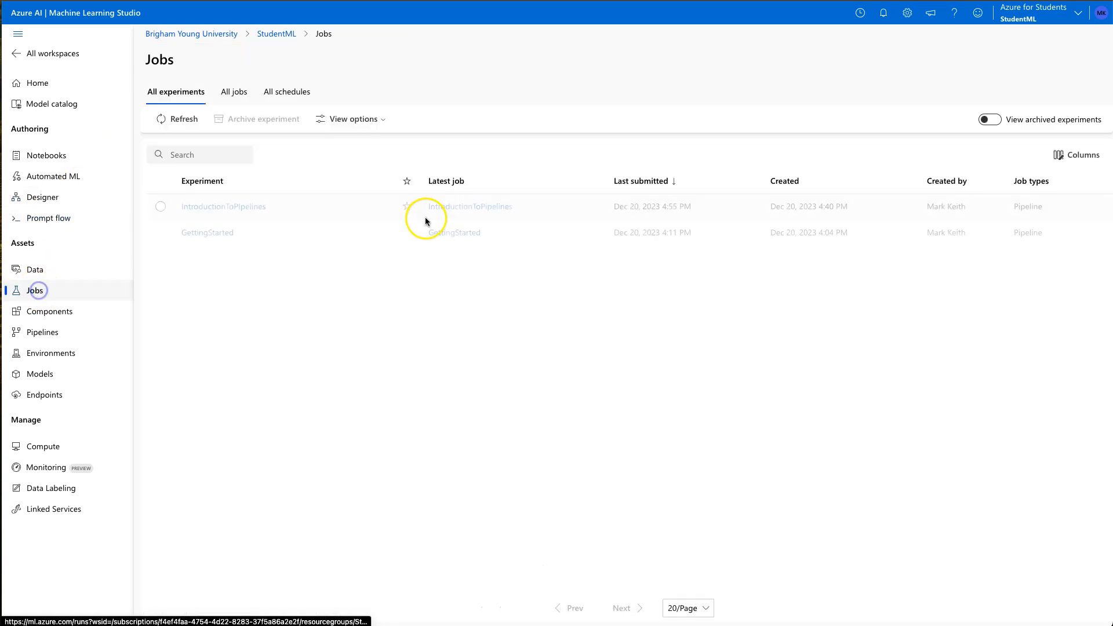
pyautogui.click(231, 207)
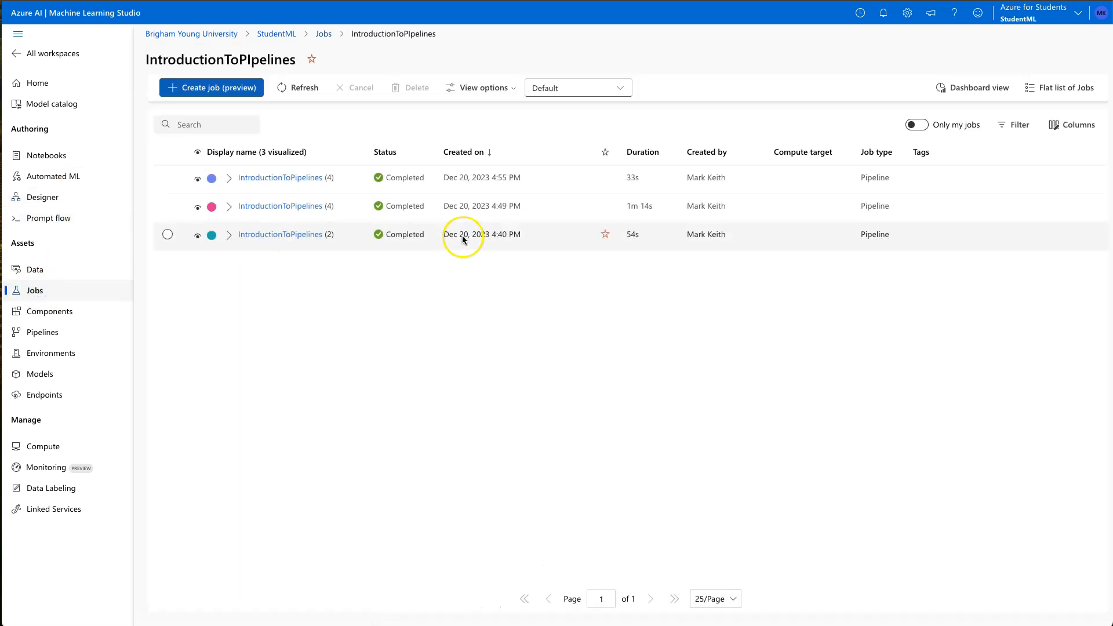
pyautogui.click(232, 181)
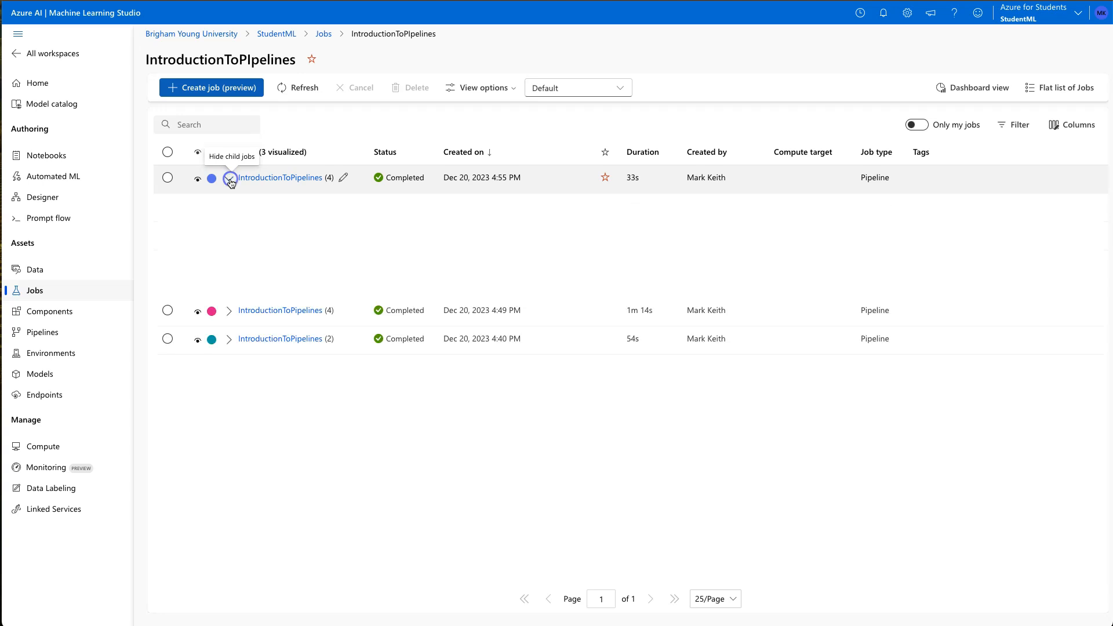
pyautogui.click(230, 180)
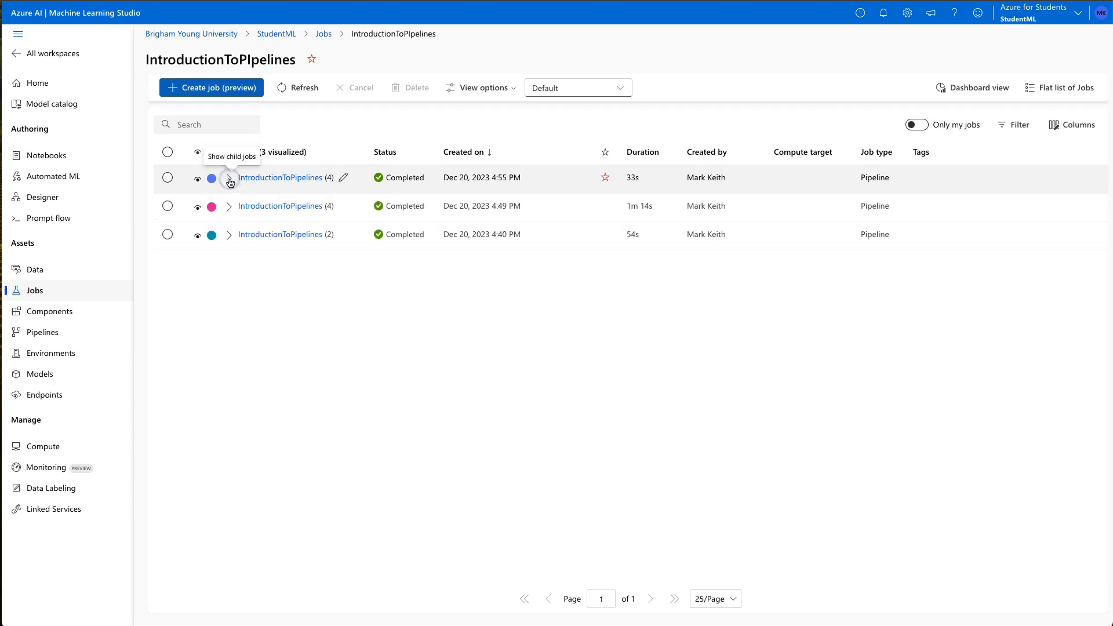
pyautogui.click(43, 198)
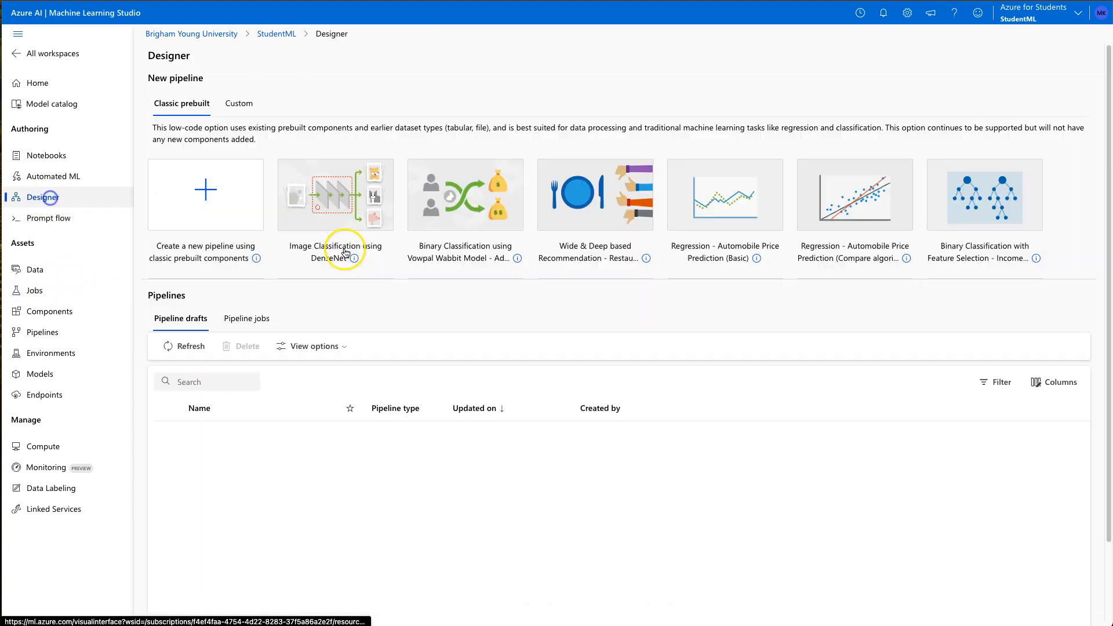
pyautogui.click(245, 432)
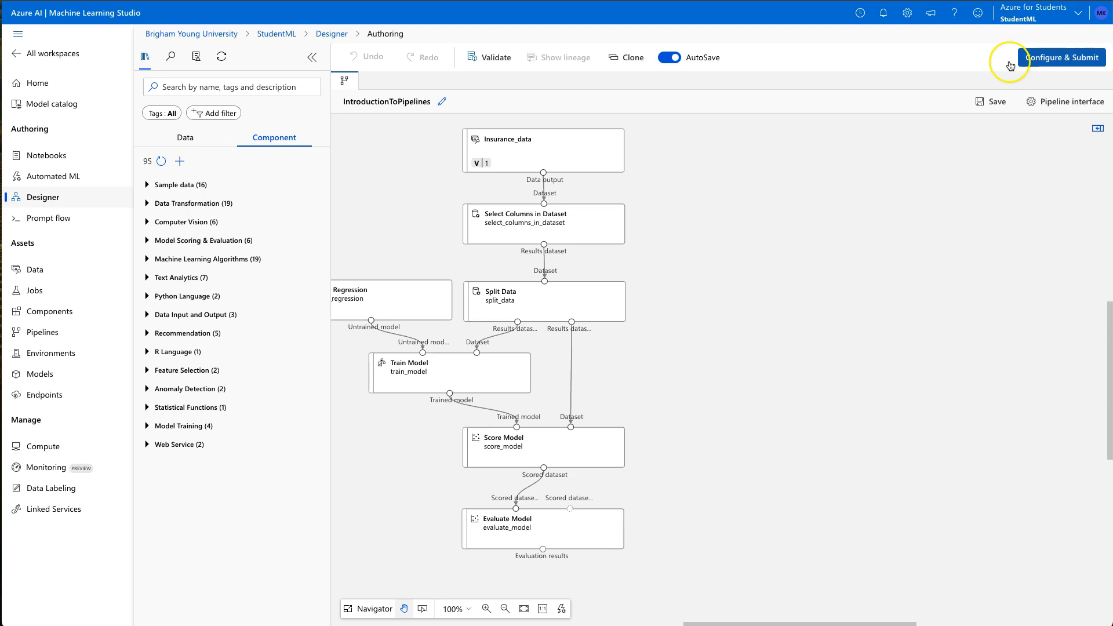
# Return to the IntroductionToPIpelines experiment's jobs and open the most recent pipeline run
pyautogui.click(47, 290)
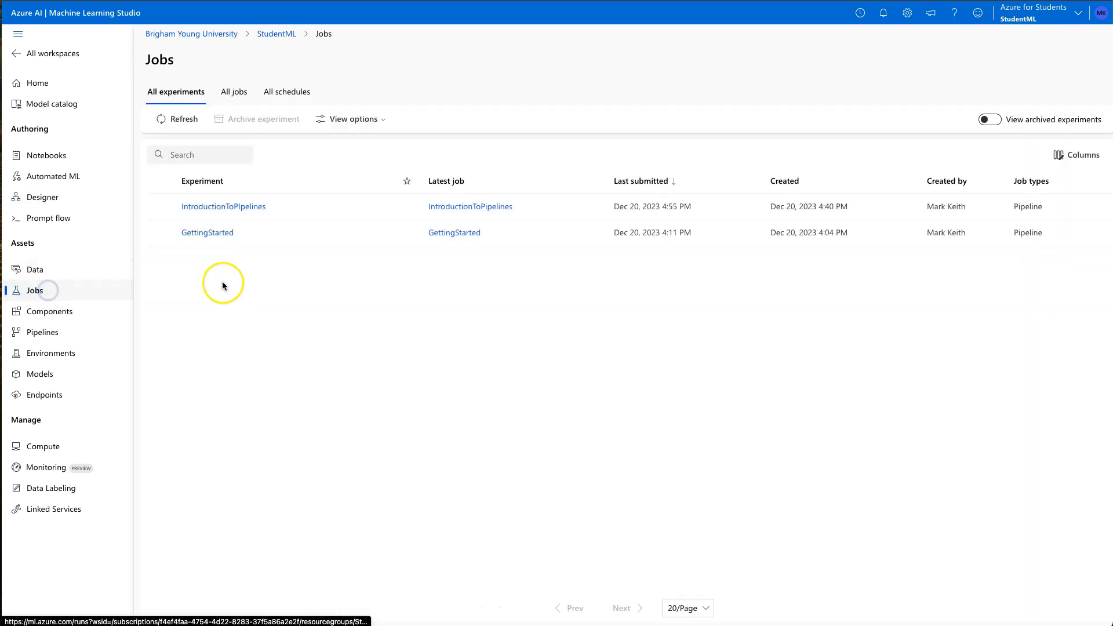
pyautogui.click(236, 208)
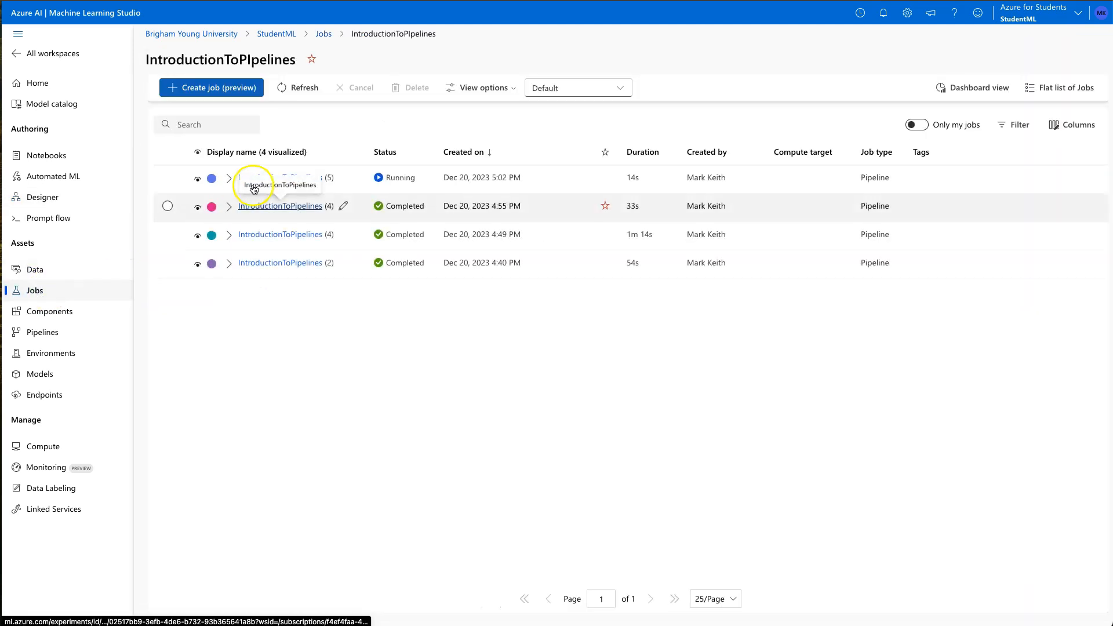
pyautogui.click(300, 177)
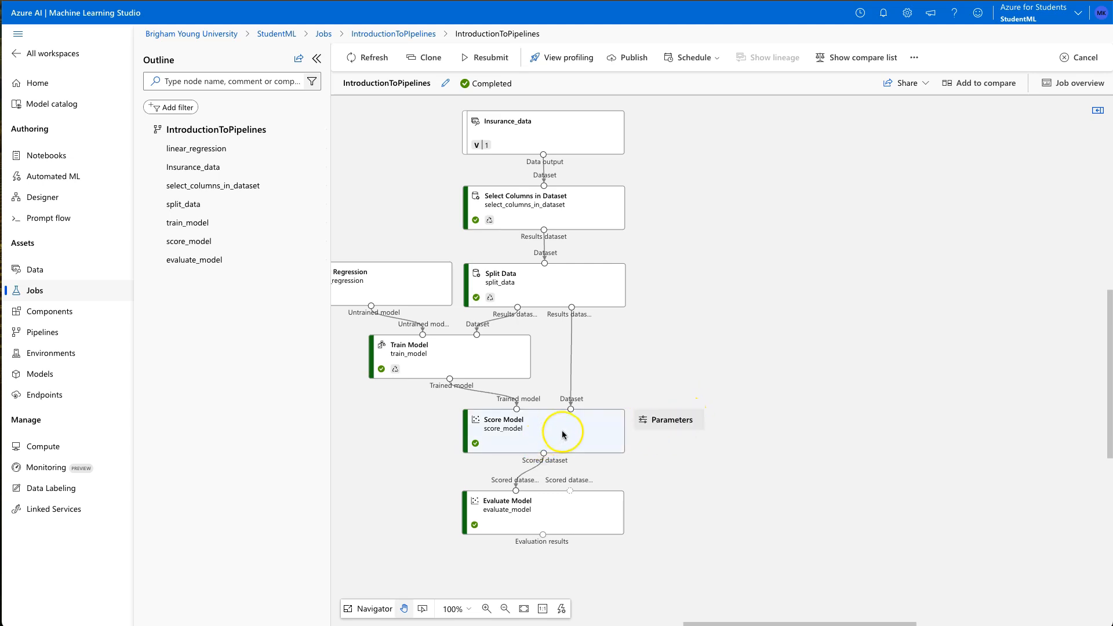
# Review Score Model's parameters and preview its scored dataset in a widened view, including the Scored Labels column statistics
pyautogui.rightClick(562, 433)
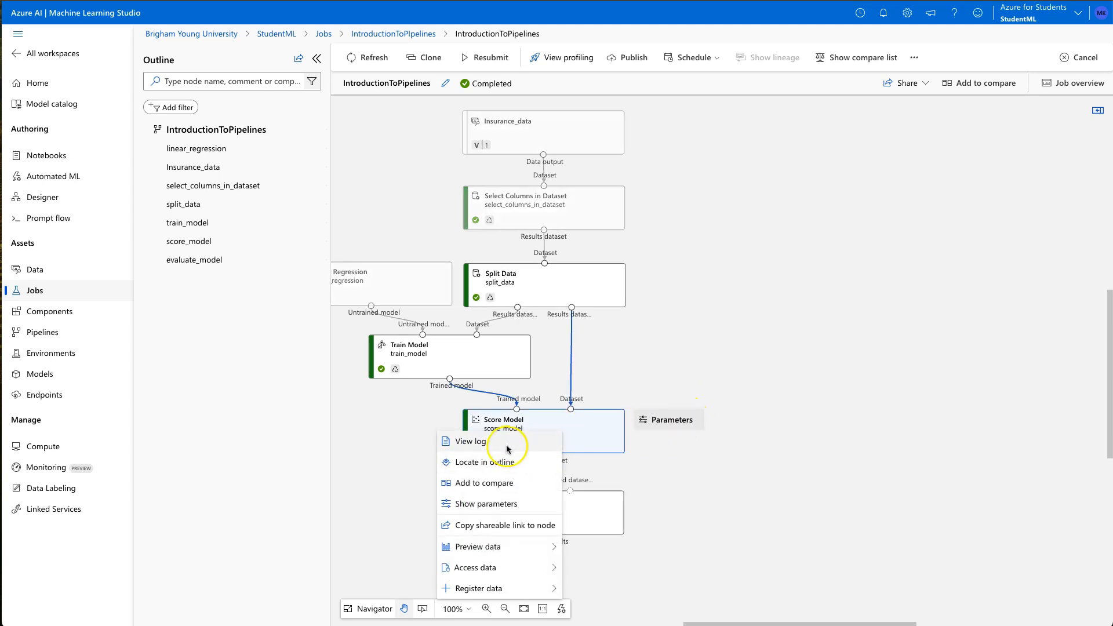
pyautogui.click(683, 421)
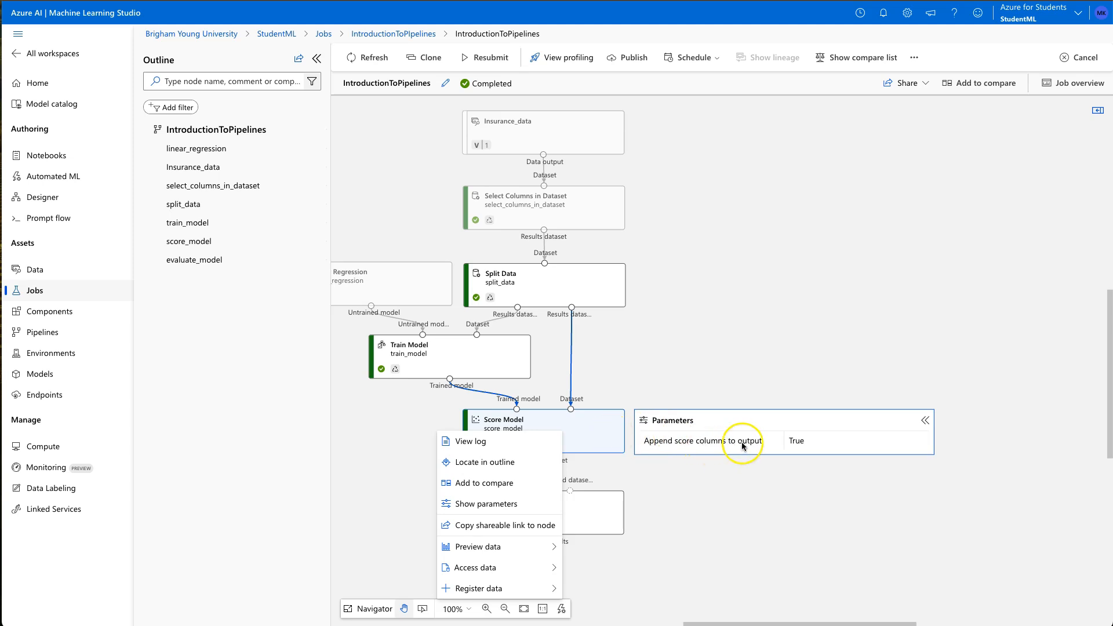
pyautogui.moveTo(539, 547)
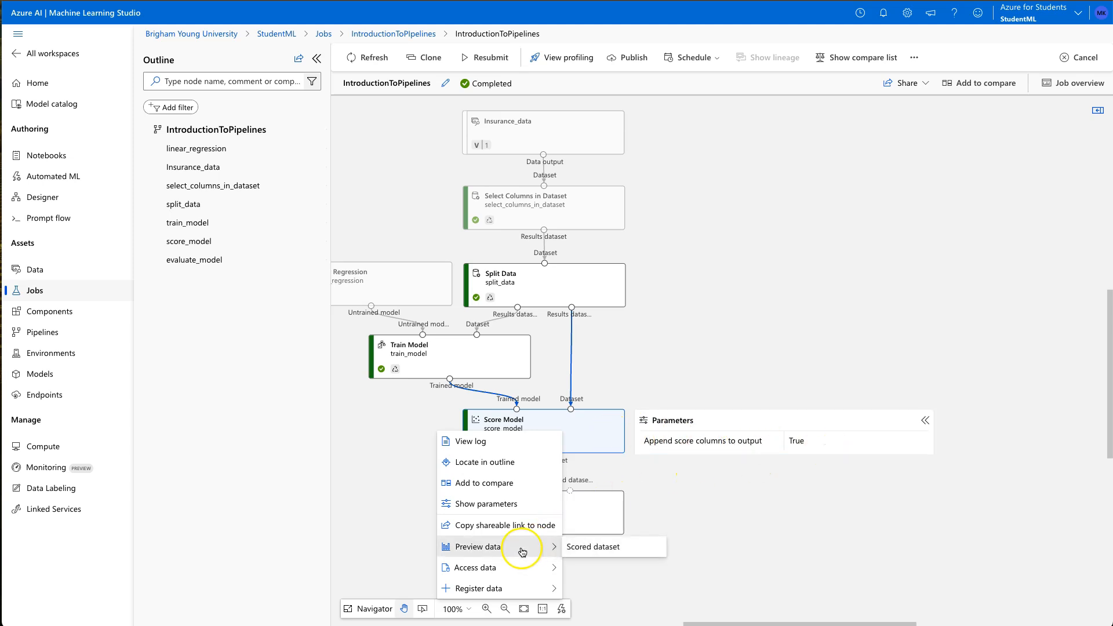
pyautogui.click(593, 546)
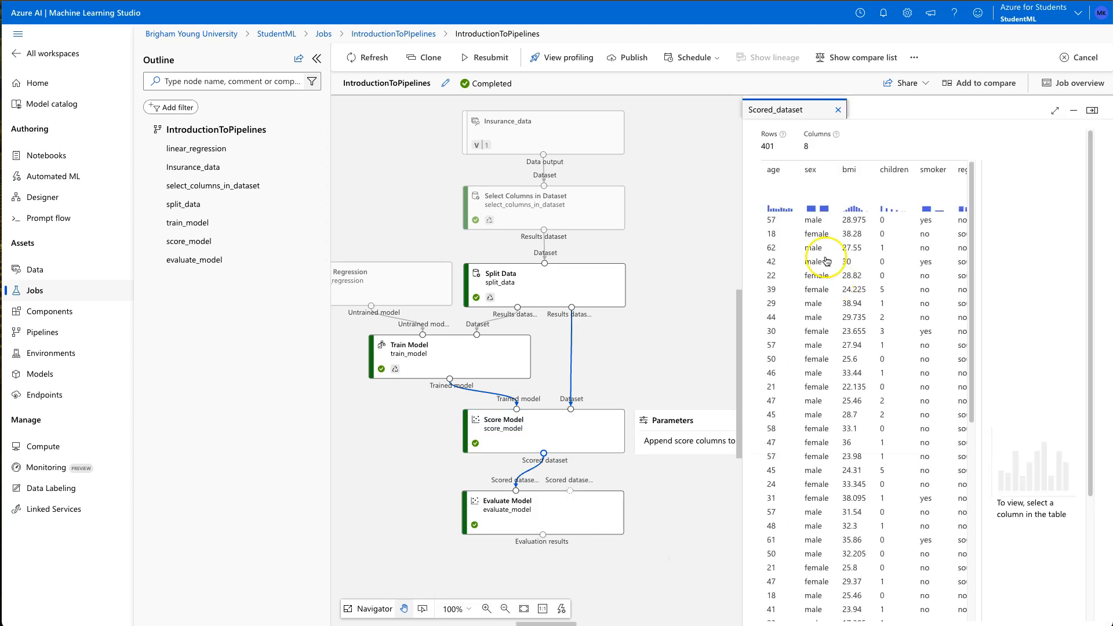
pyautogui.moveTo(742, 202); pyautogui.dragTo(464, 233)
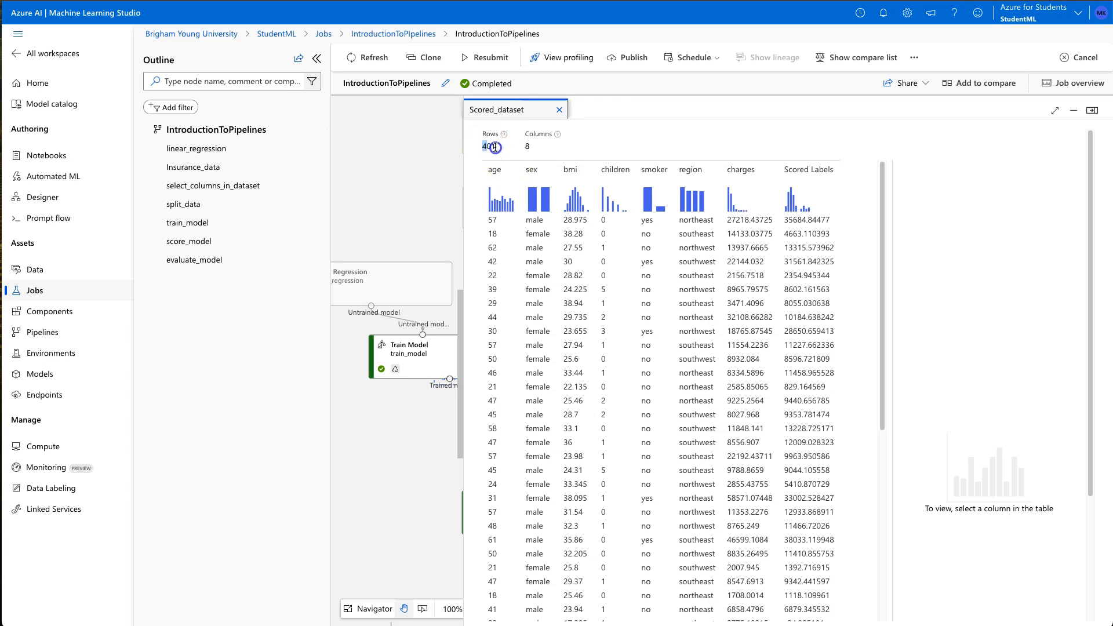
pyautogui.click(801, 209)
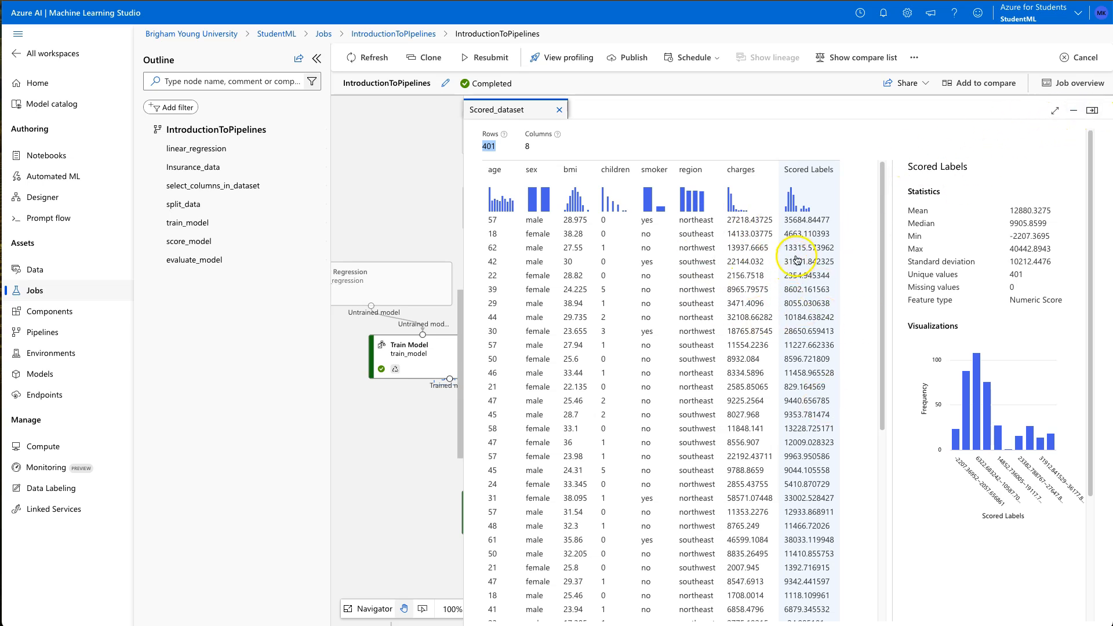
pyautogui.click(1091, 111)
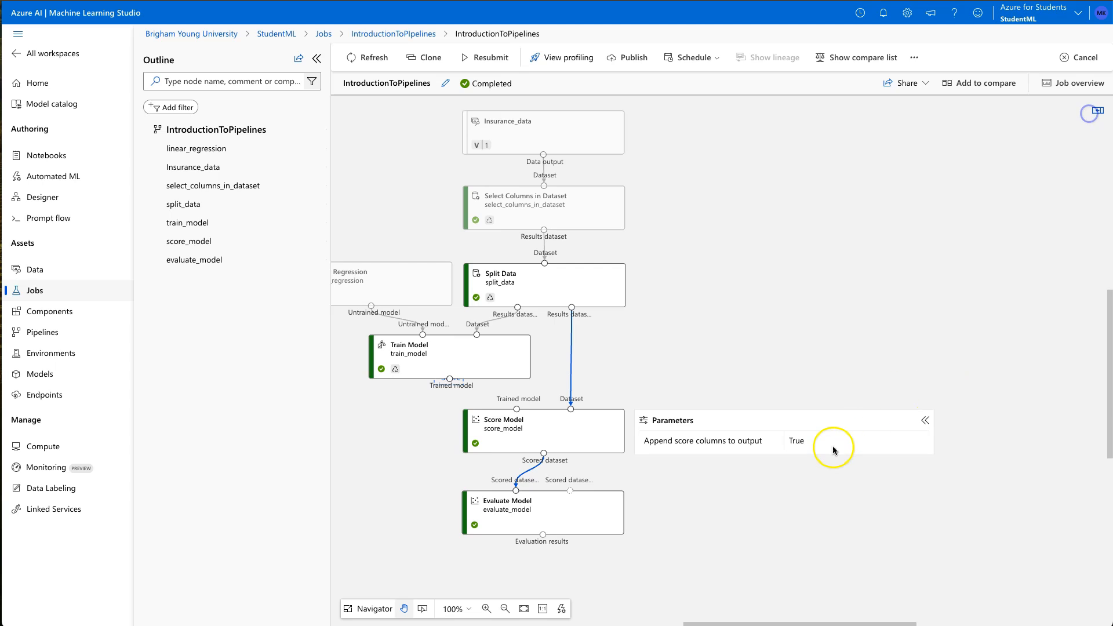
# Preview Evaluate Model's evaluation results and review the error metrics through the Coefficient_of_Determination
pyautogui.rightClick(589, 510)
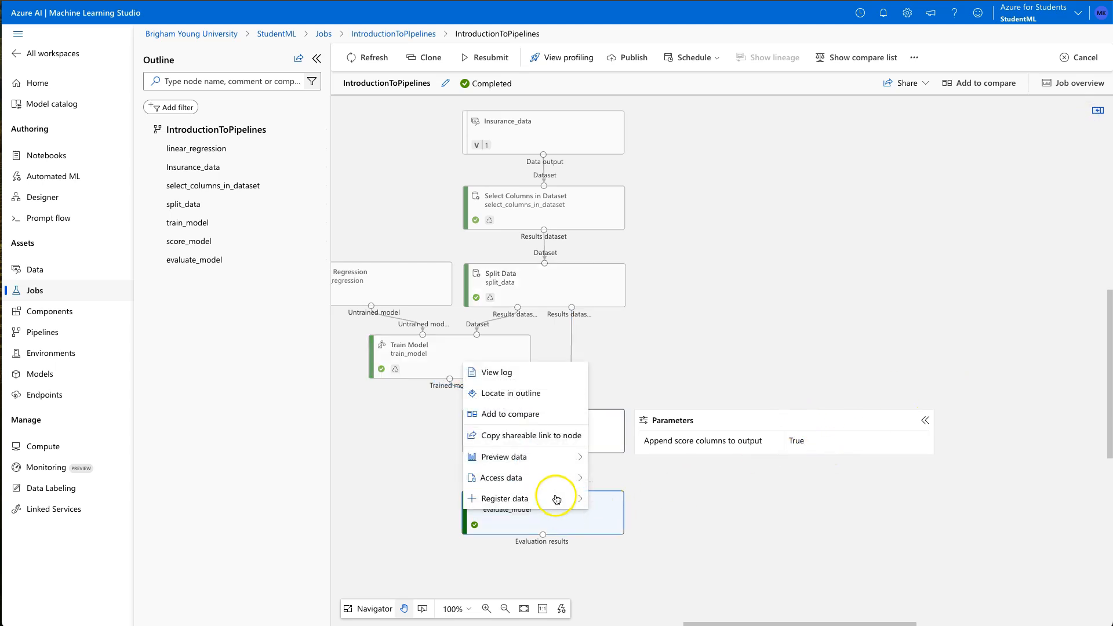
pyautogui.click(606, 457)
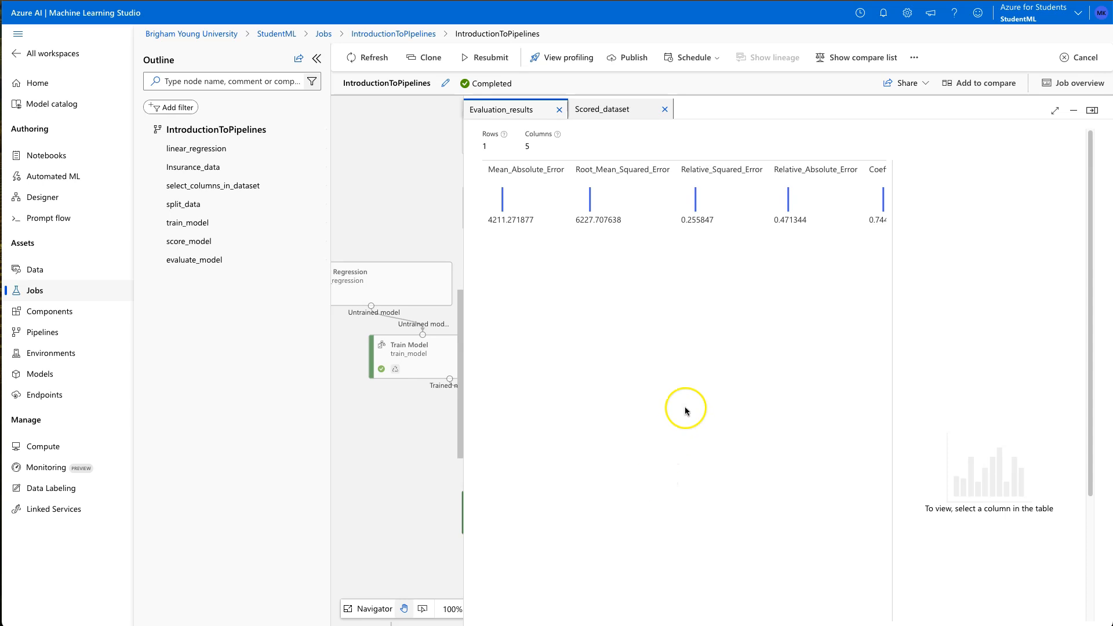
pyautogui.hscroll(3, 785, 265)
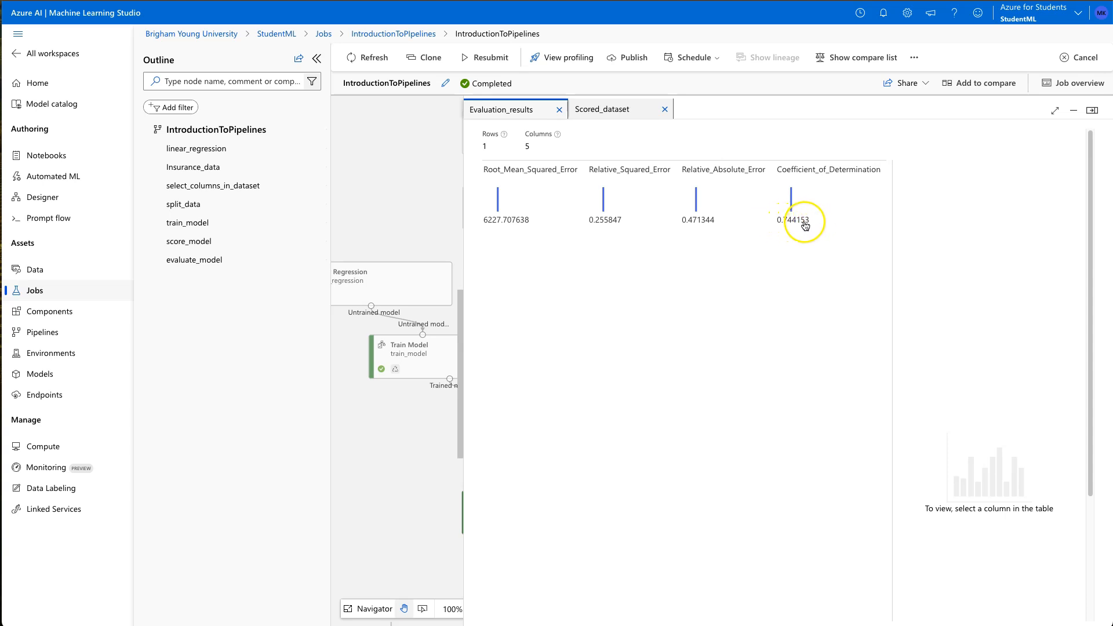
pyautogui.click(408, 482)
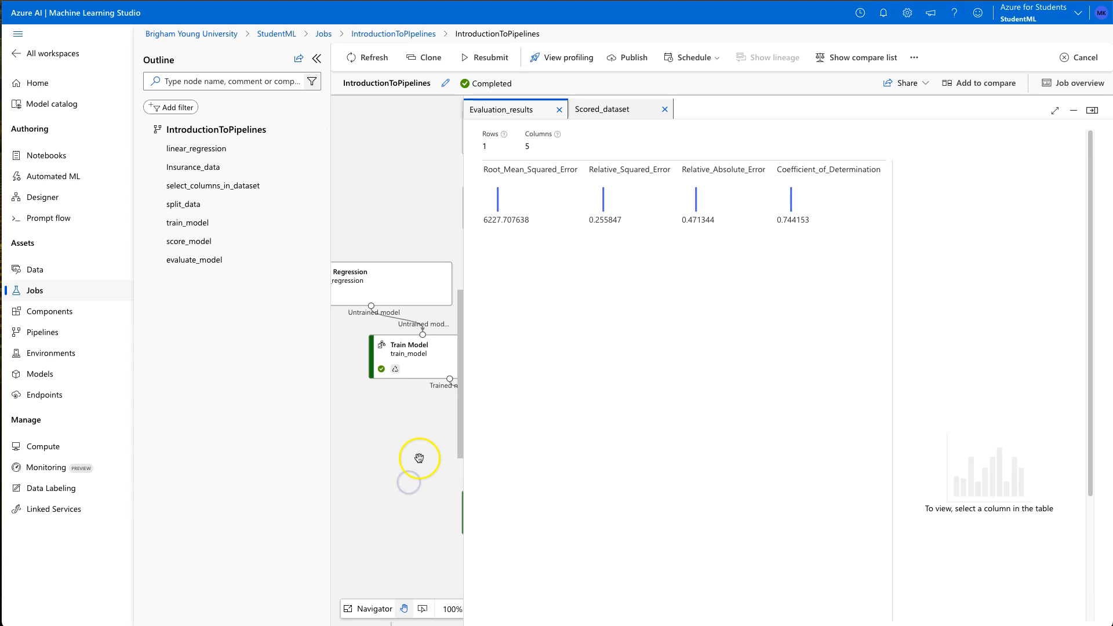
# Narrow the evaluation results view and preview the trained model output of the Train Model component
pyautogui.moveTo(464, 243); pyautogui.dragTo(816, 276)
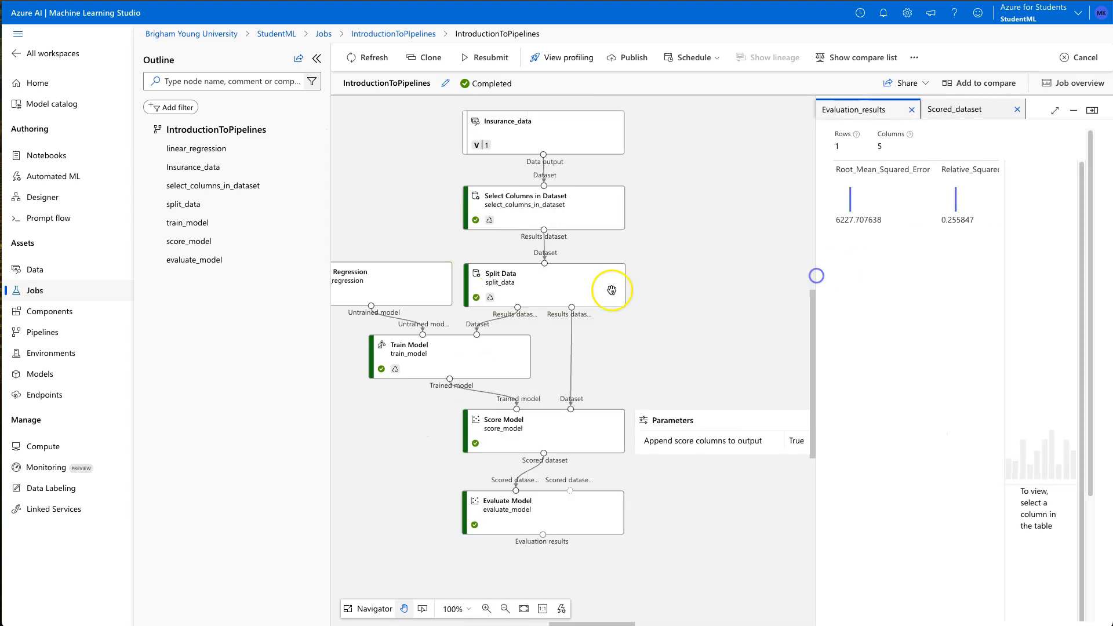
pyautogui.rightClick(447, 362)
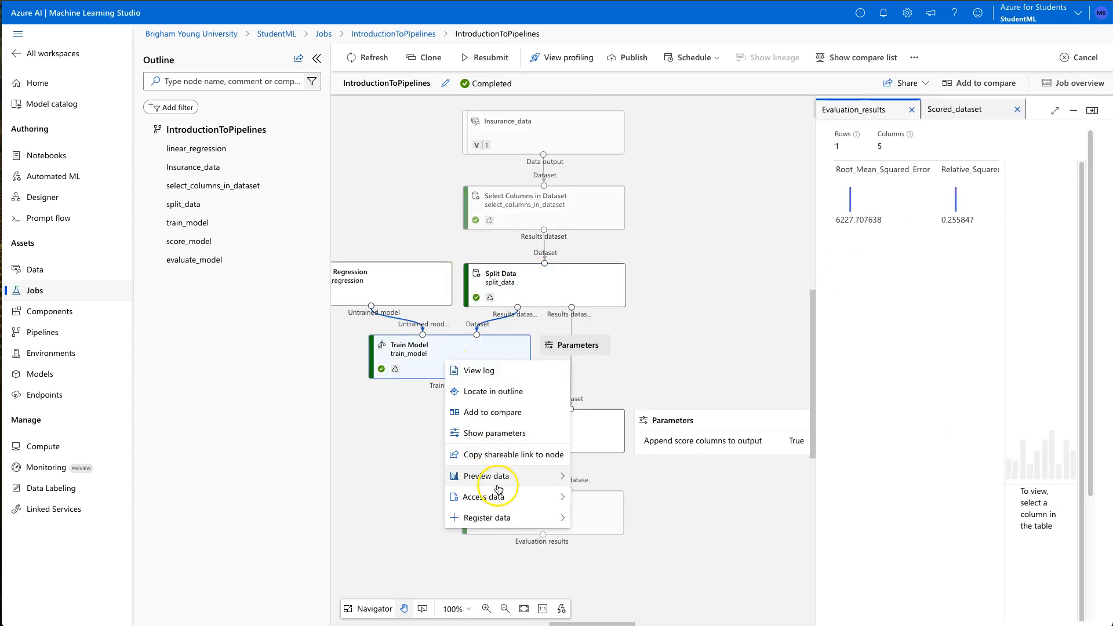
pyautogui.moveTo(502, 486)
pyautogui.click(578, 479)
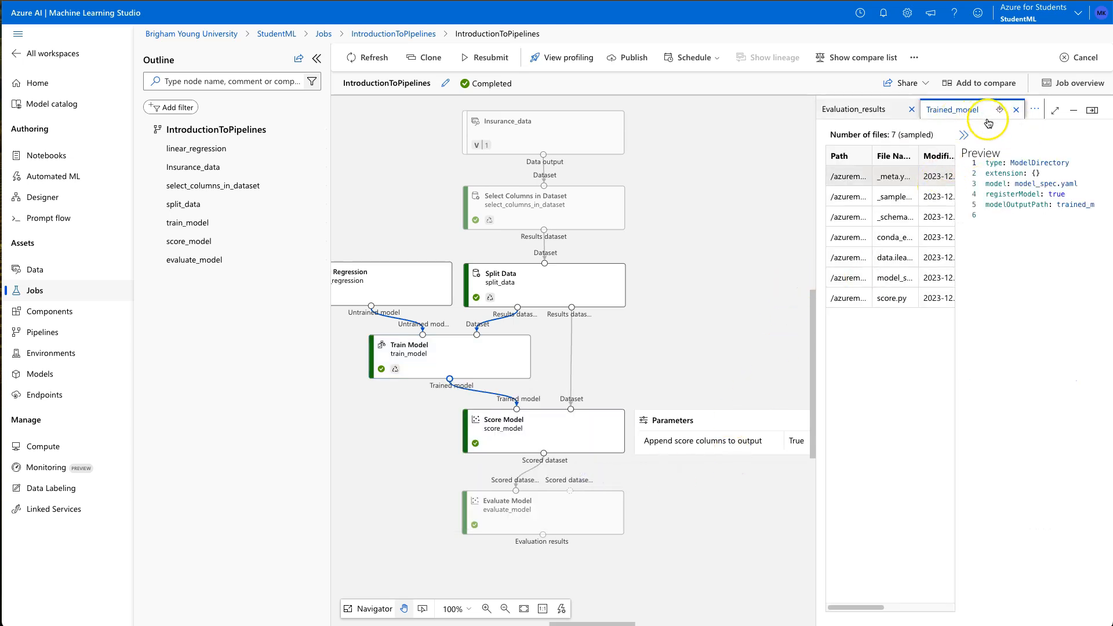
# Open Train Model's details in a widened view, check its explanations, and return to its overview
pyautogui.click(445, 363)
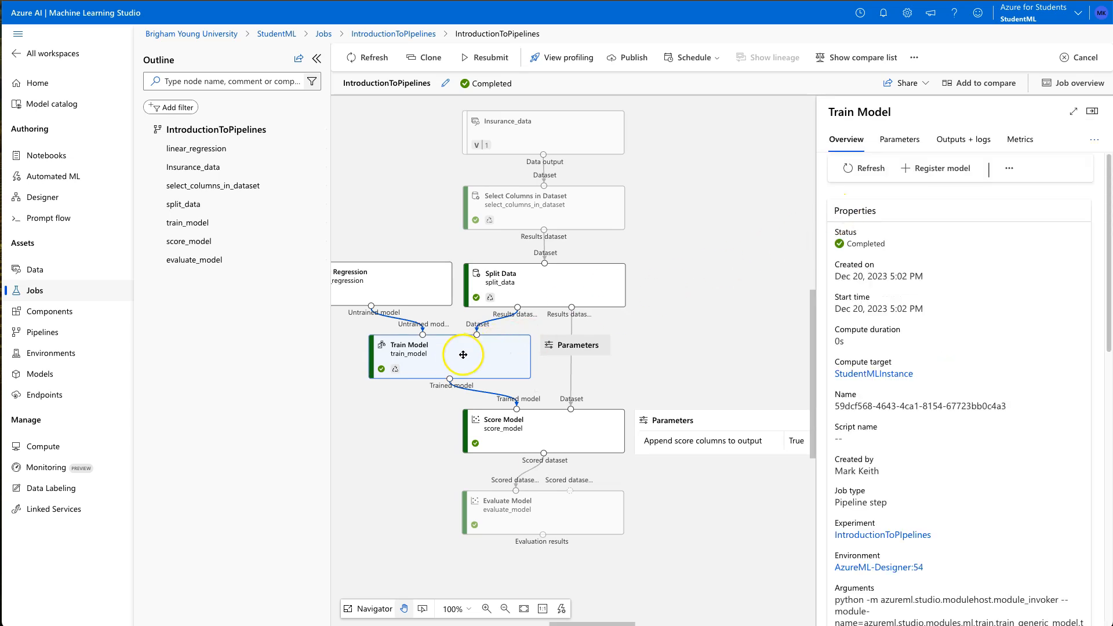
pyautogui.moveTo(813, 217); pyautogui.dragTo(570, 222)
pyautogui.click(970, 140)
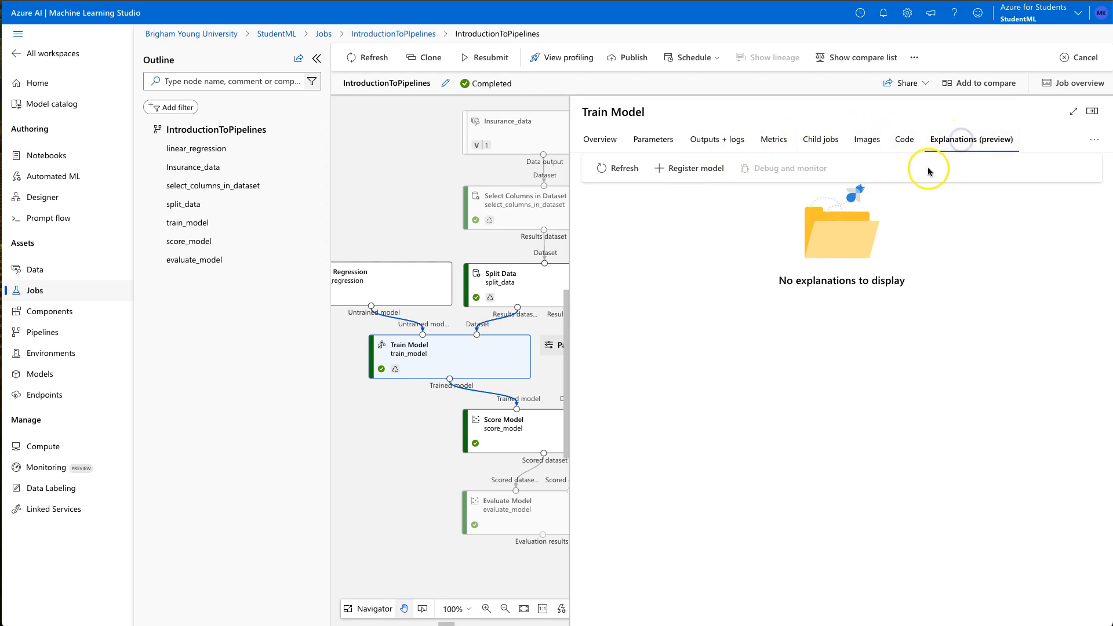
pyautogui.click(597, 140)
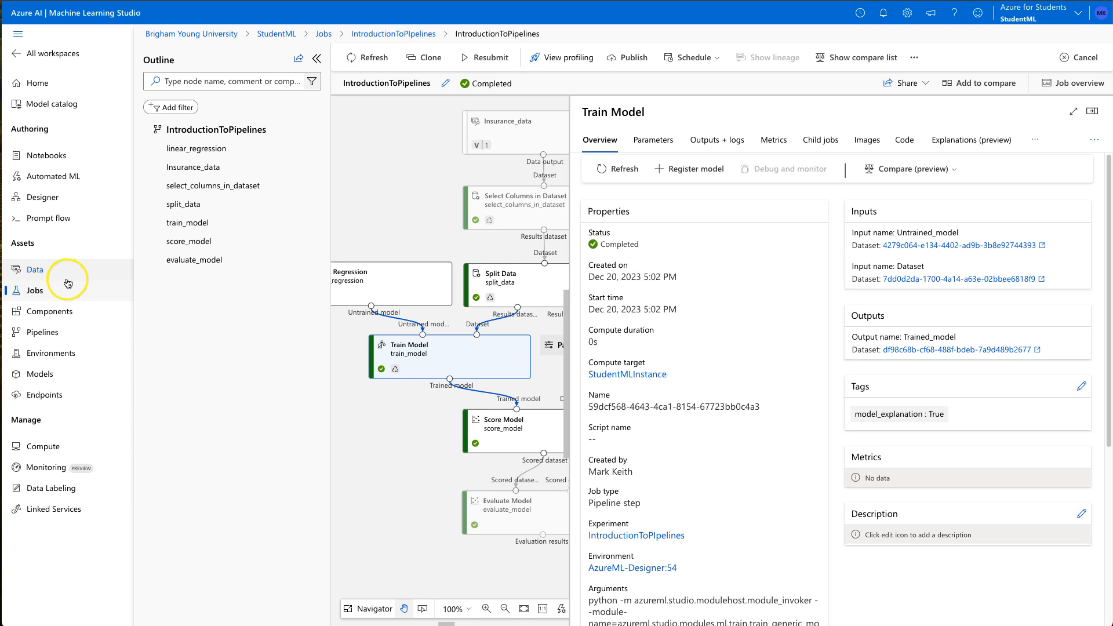
# Expand the most recent run in the IntroductionToPIpelines experiment's jobs, open its train_model step and check the explanations
pyautogui.click(51, 298)
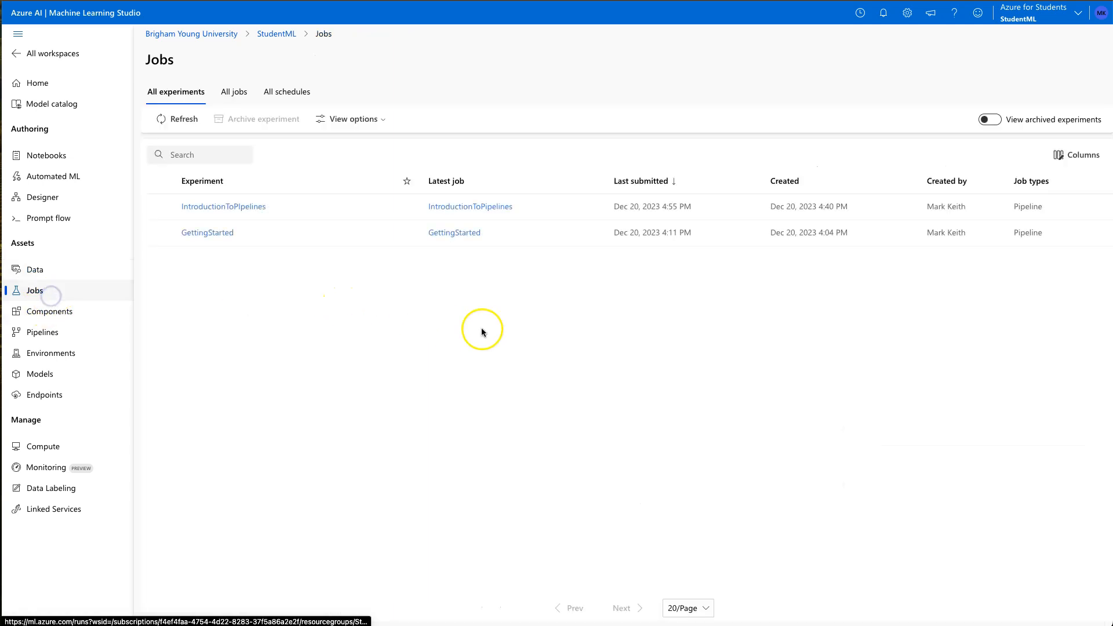
pyautogui.click(250, 211)
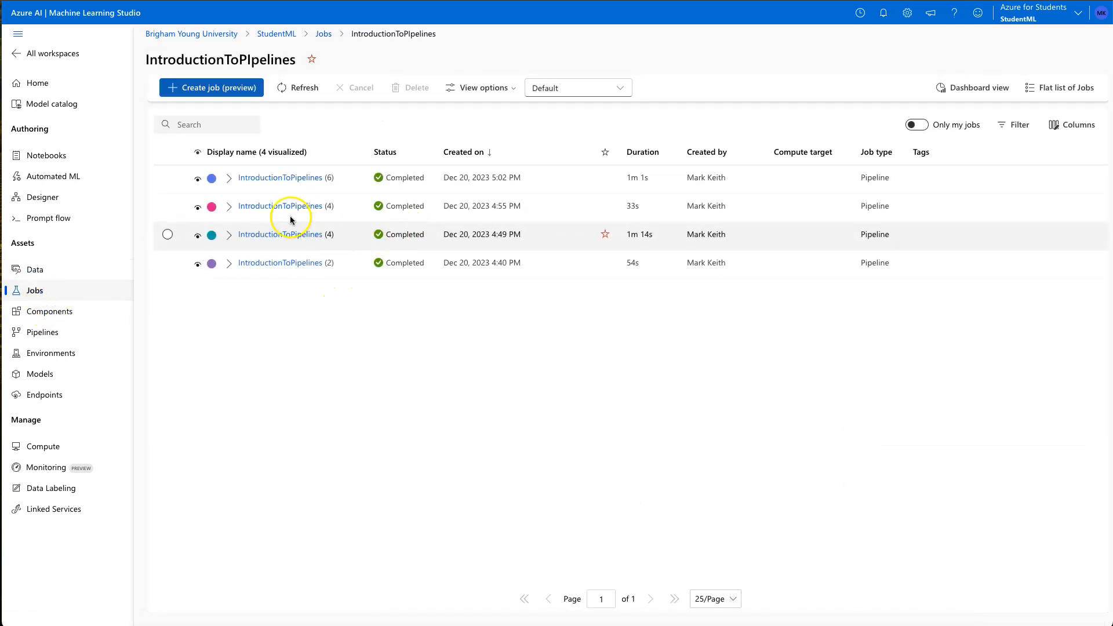
pyautogui.click(229, 179)
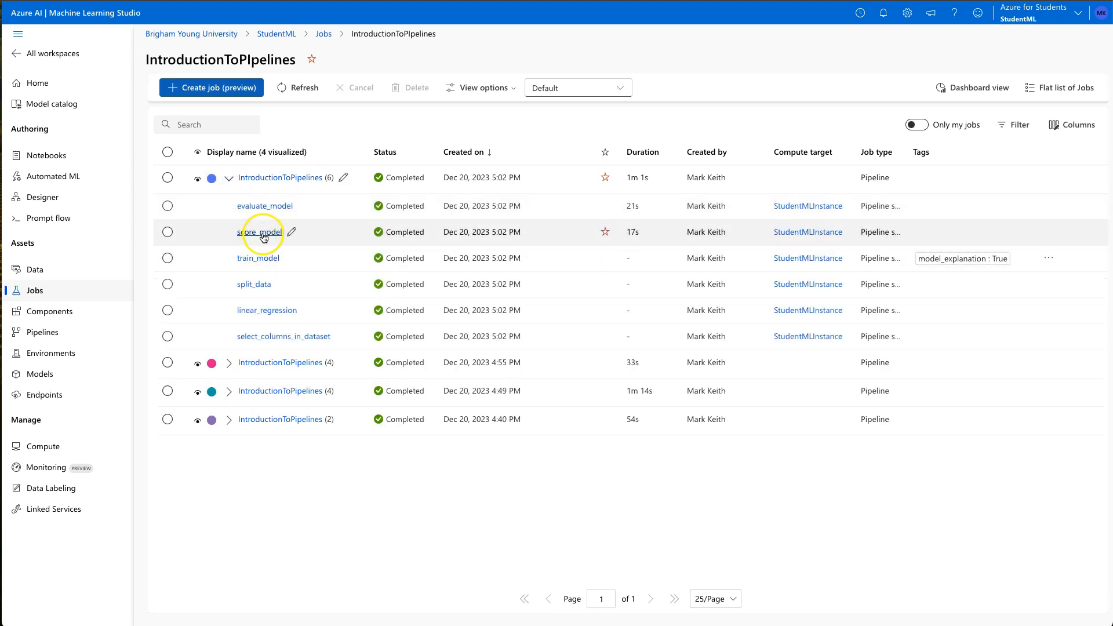
pyautogui.click(263, 258)
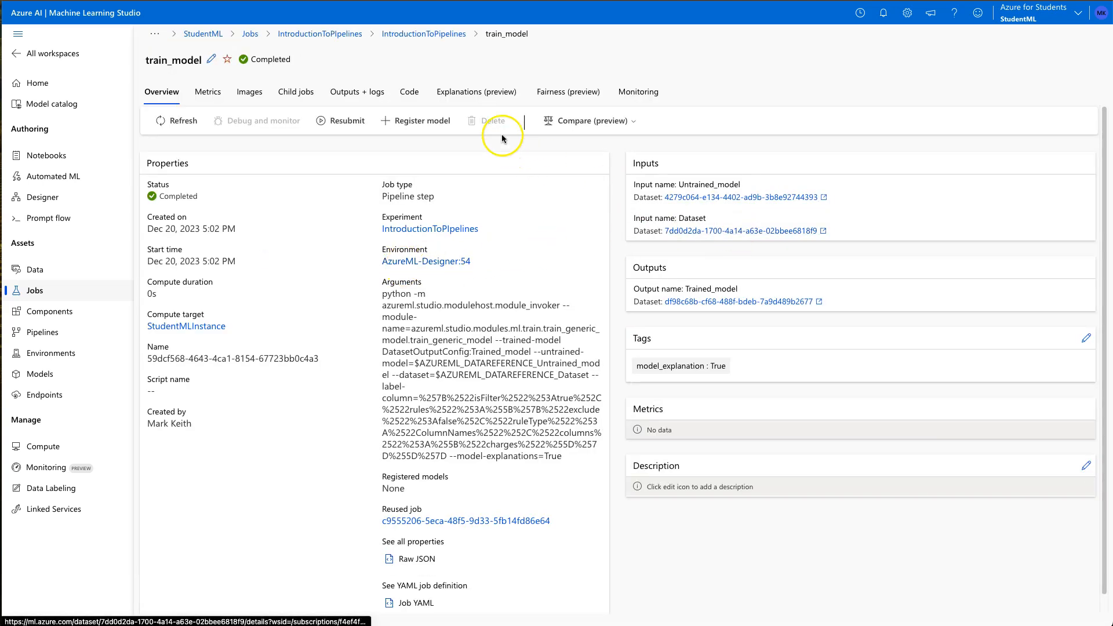
pyautogui.click(499, 93)
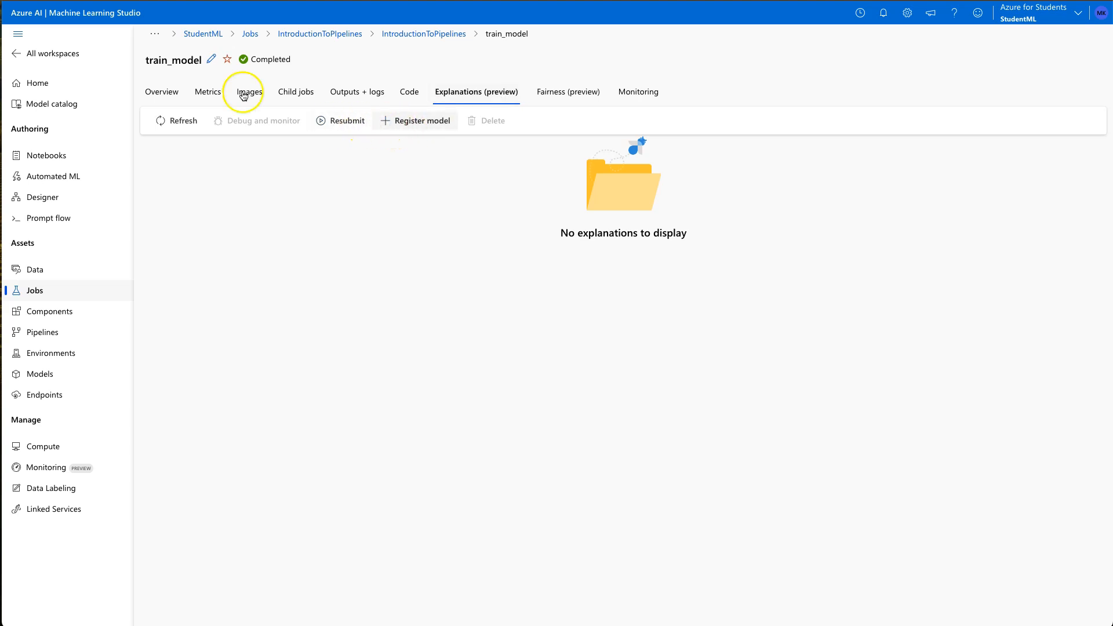
# Return to the IntroductionToPIpelines experiment and open the explanations of the train_model step from the 4:55 PM run
pyautogui.click(412, 33)
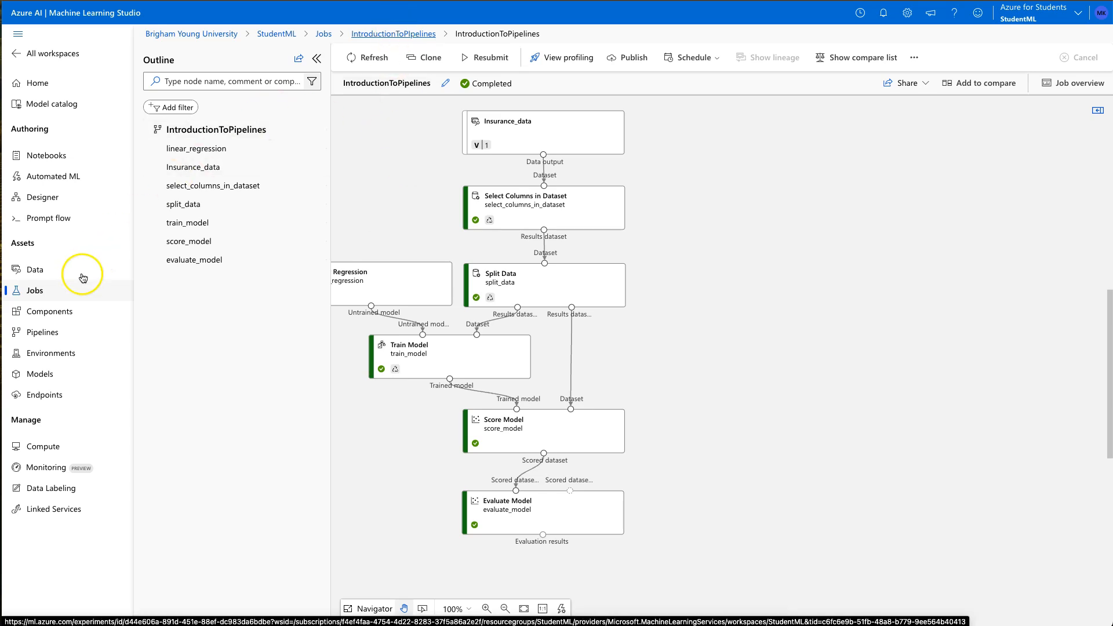
pyautogui.click(32, 290)
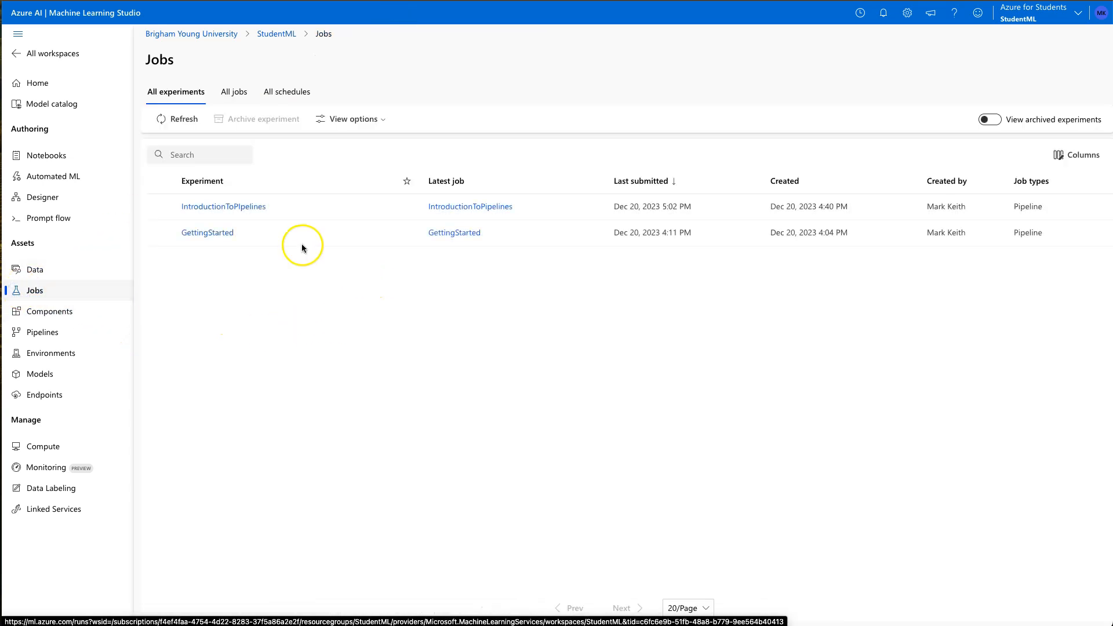
pyautogui.click(253, 208)
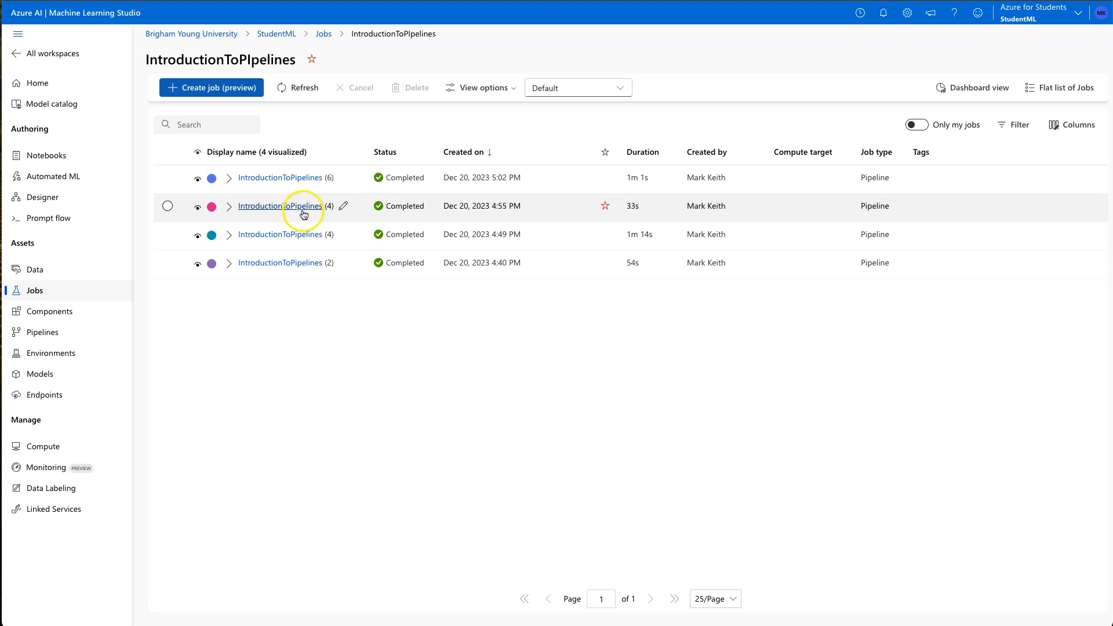
pyautogui.click(229, 207)
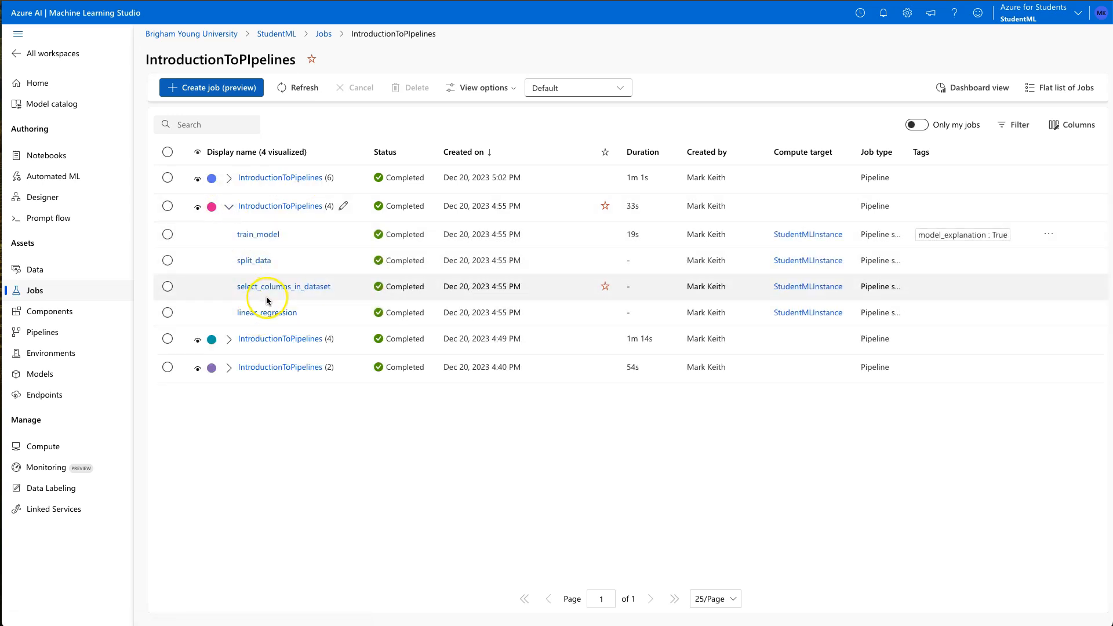
pyautogui.click(264, 236)
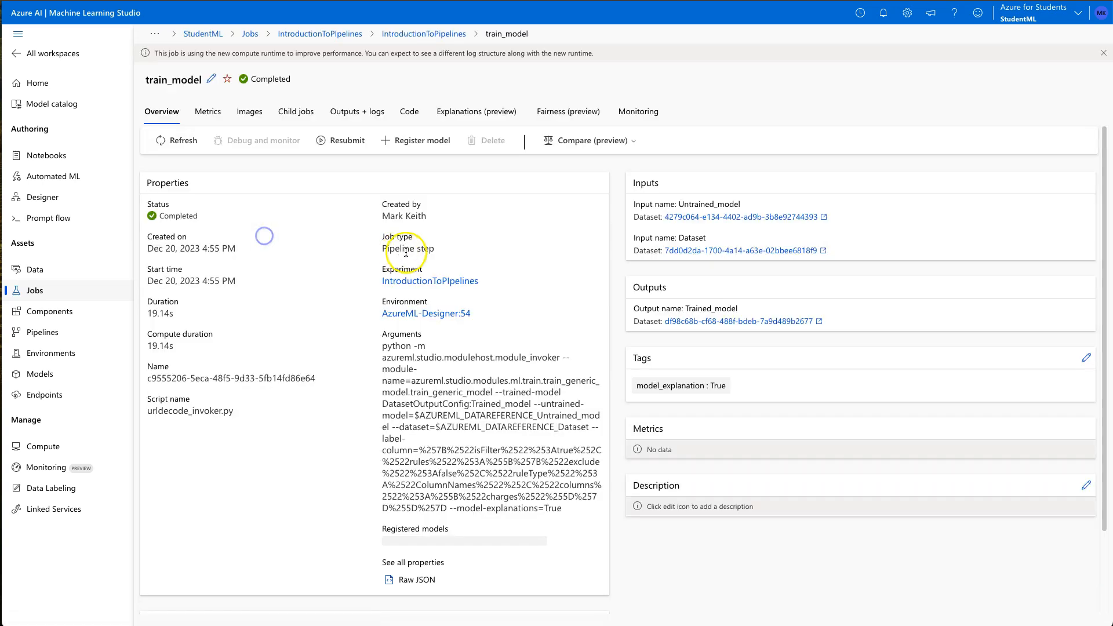
pyautogui.click(467, 113)
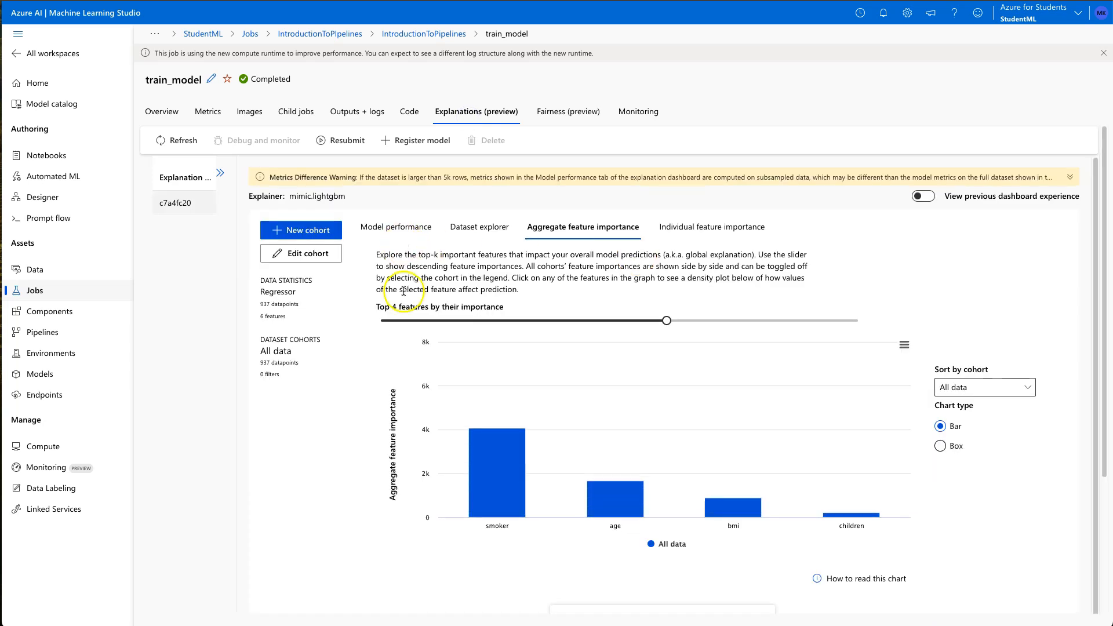
# Examine the model performance in the explanation dashboard, highlighting the R² and mean absolute error metrics
pyautogui.click(406, 228)
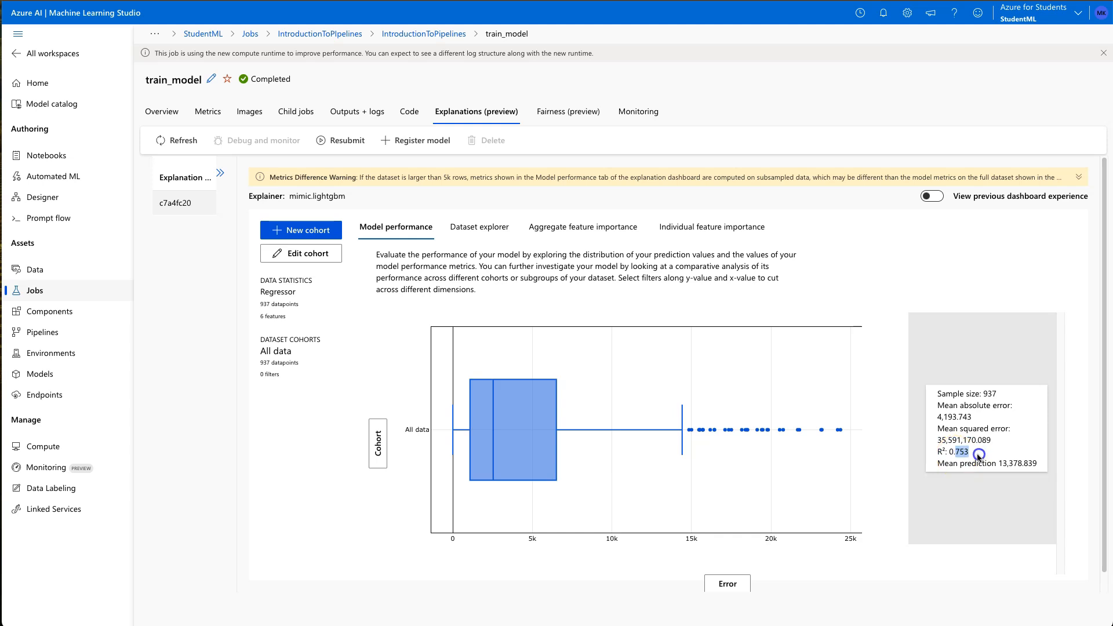
pyautogui.click(995, 394)
pyautogui.click(982, 452)
pyautogui.click(989, 395)
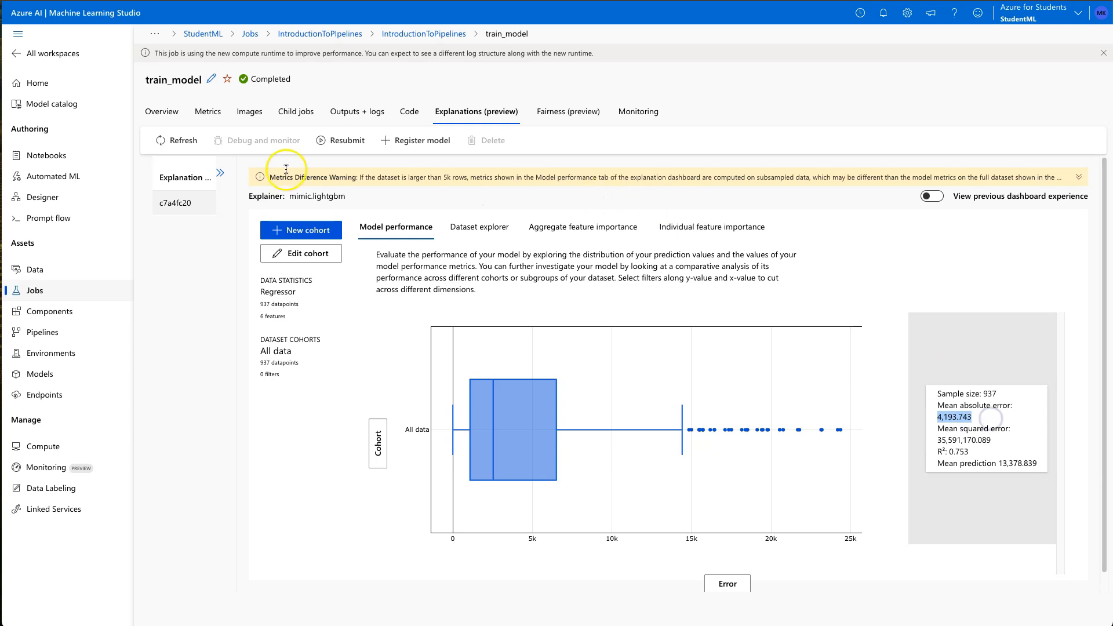
# Go back to the IntroductionToPIpelines experiment's jobs and reopen the 5:02 PM pipeline run
pyautogui.click(41, 292)
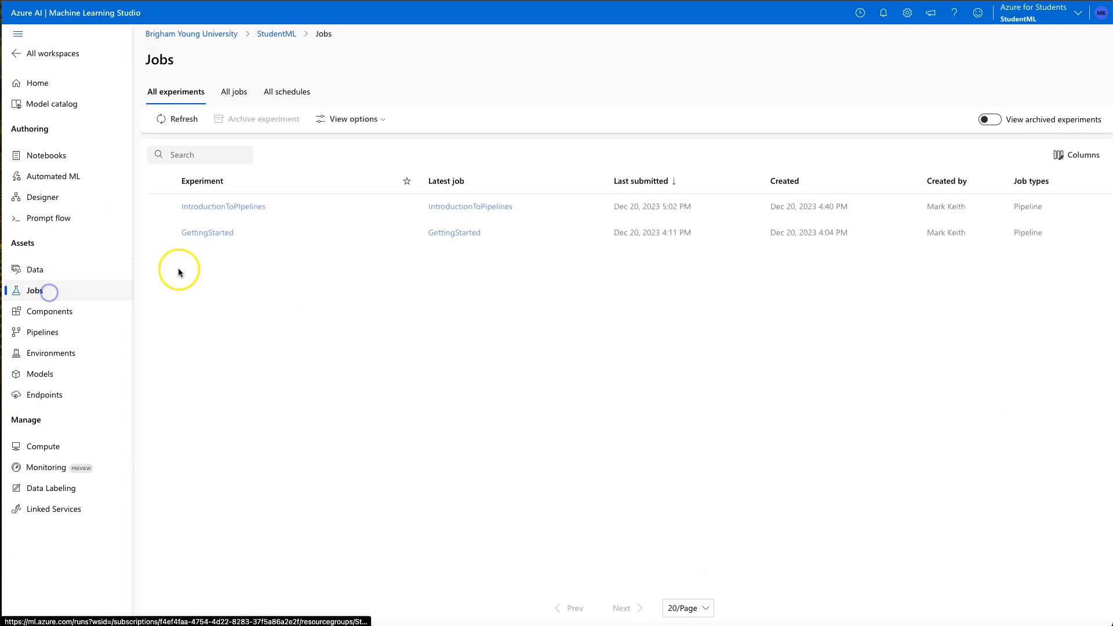
pyautogui.click(247, 207)
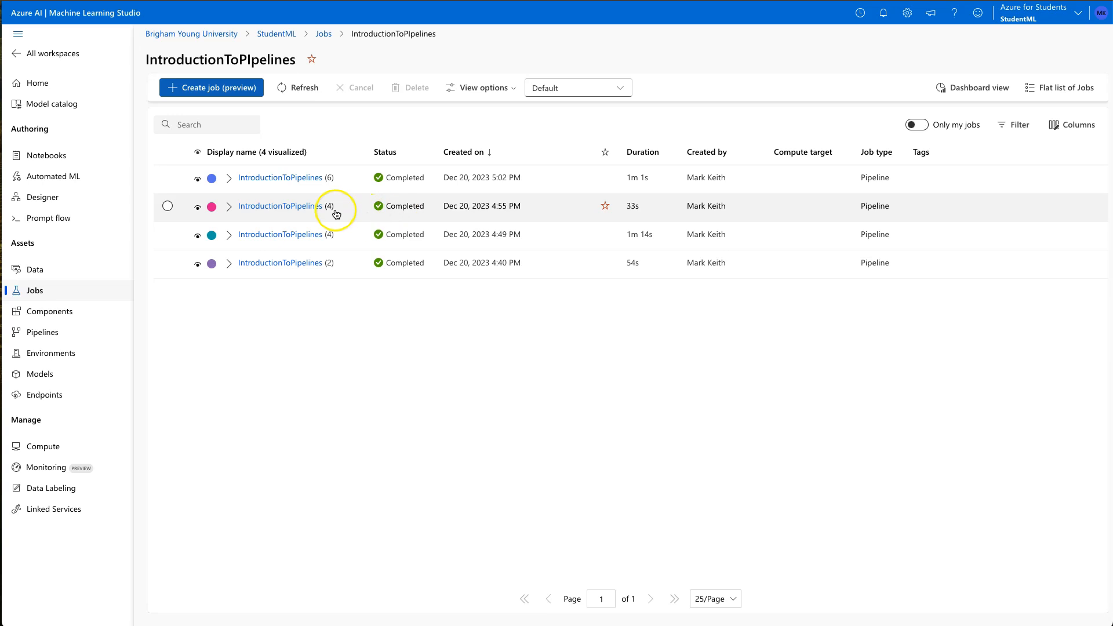
pyautogui.click(291, 179)
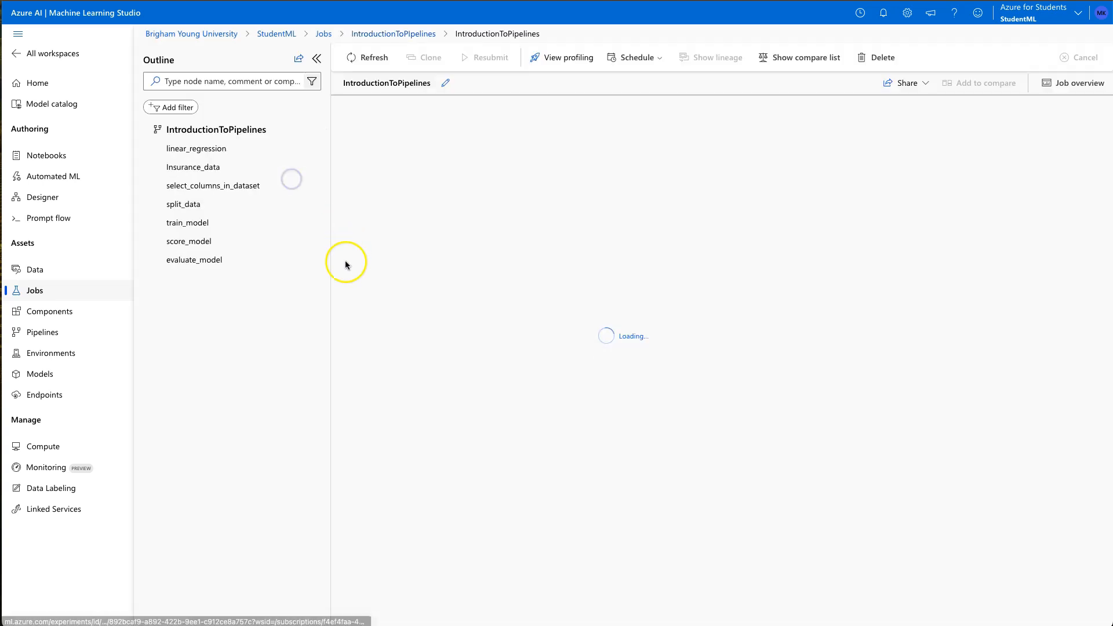
# Preview Evaluate Model's evaluation results in a widened view to compare the error metrics, and close the preview
pyautogui.rightClick(547, 518)
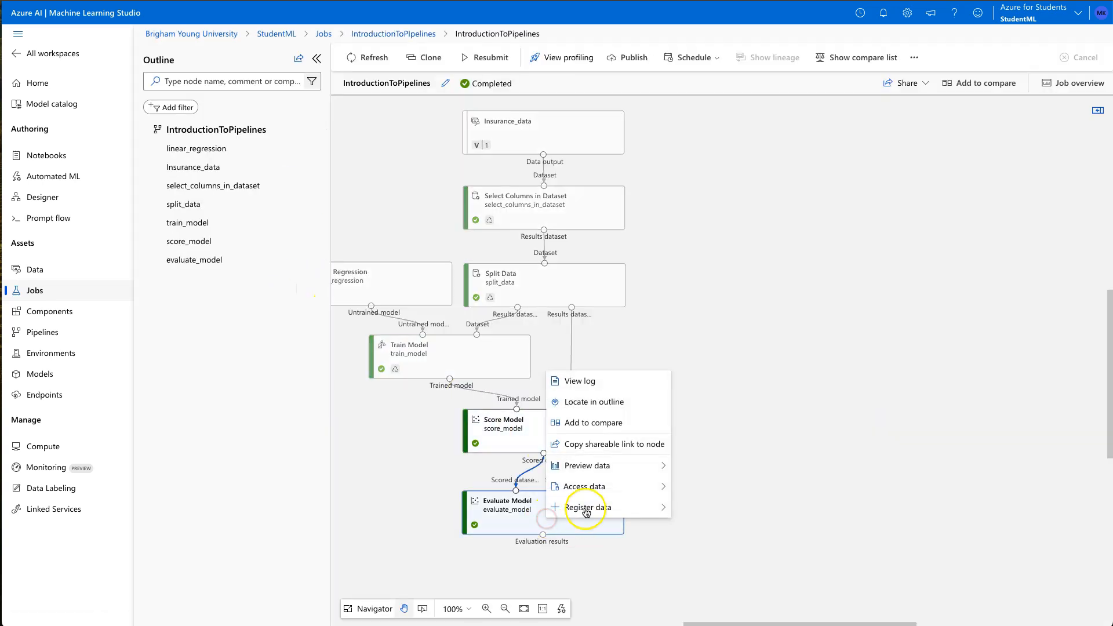
pyautogui.moveTo(629, 467)
pyautogui.click(707, 466)
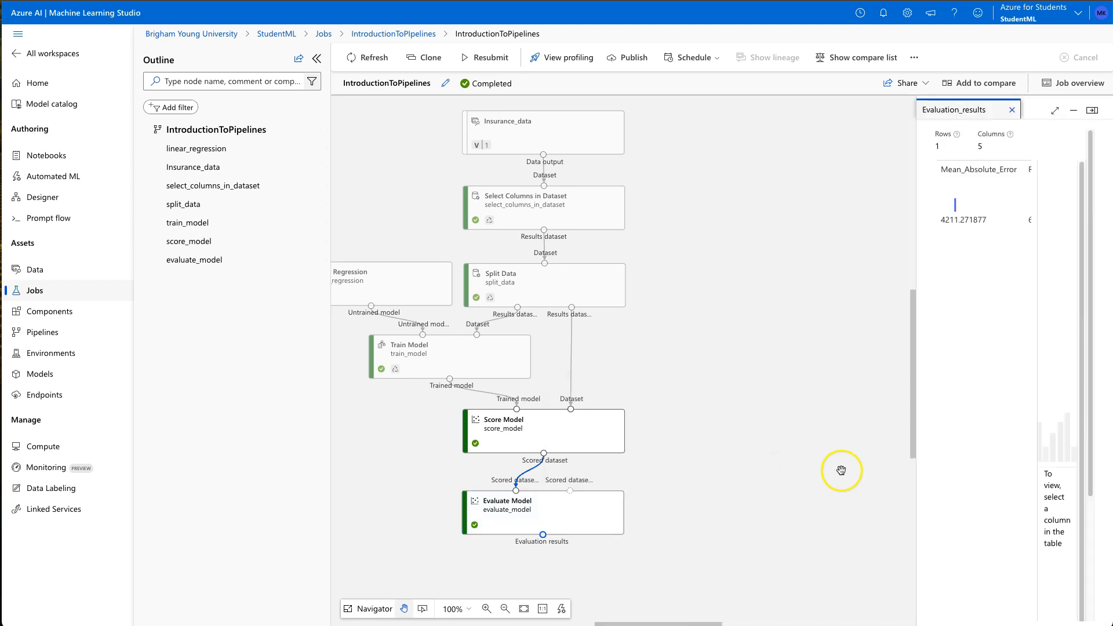
pyautogui.moveTo(918, 277); pyautogui.dragTo(443, 303)
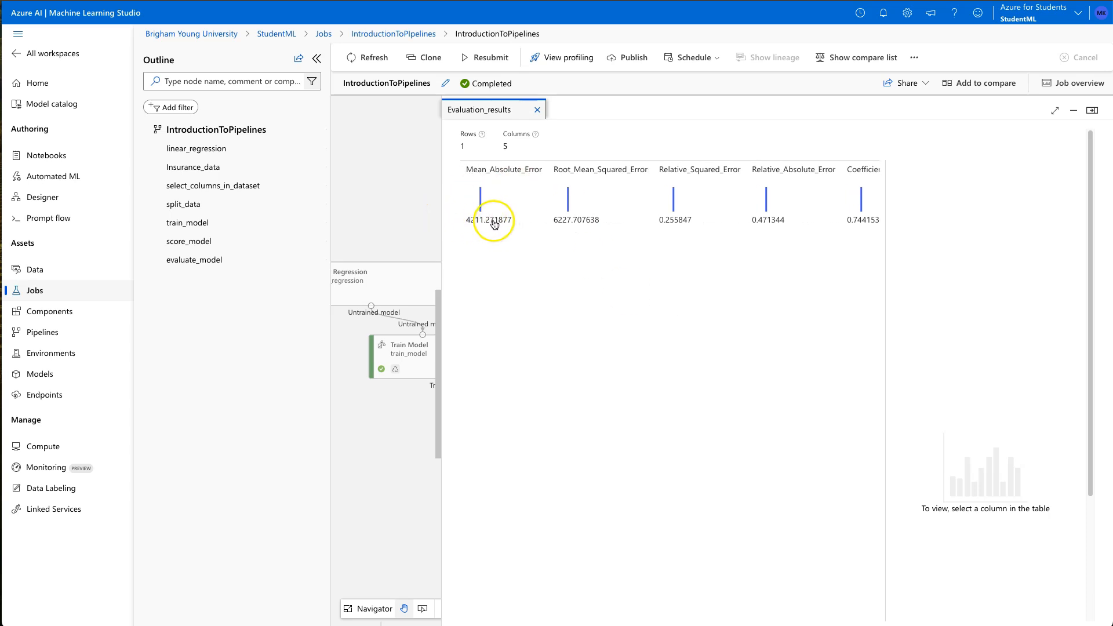
pyautogui.click(537, 110)
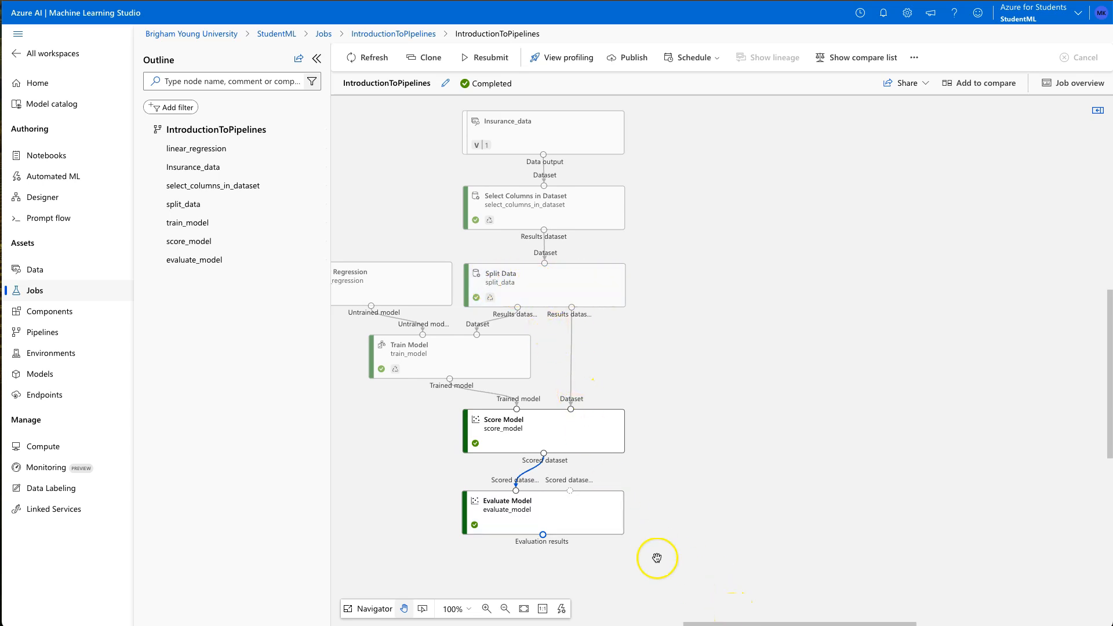
# Bring the whole pipeline graph into view, from Insurance_data to Evaluate Model, with no component selected
pyautogui.click(448, 357)
pyautogui.click(543, 519)
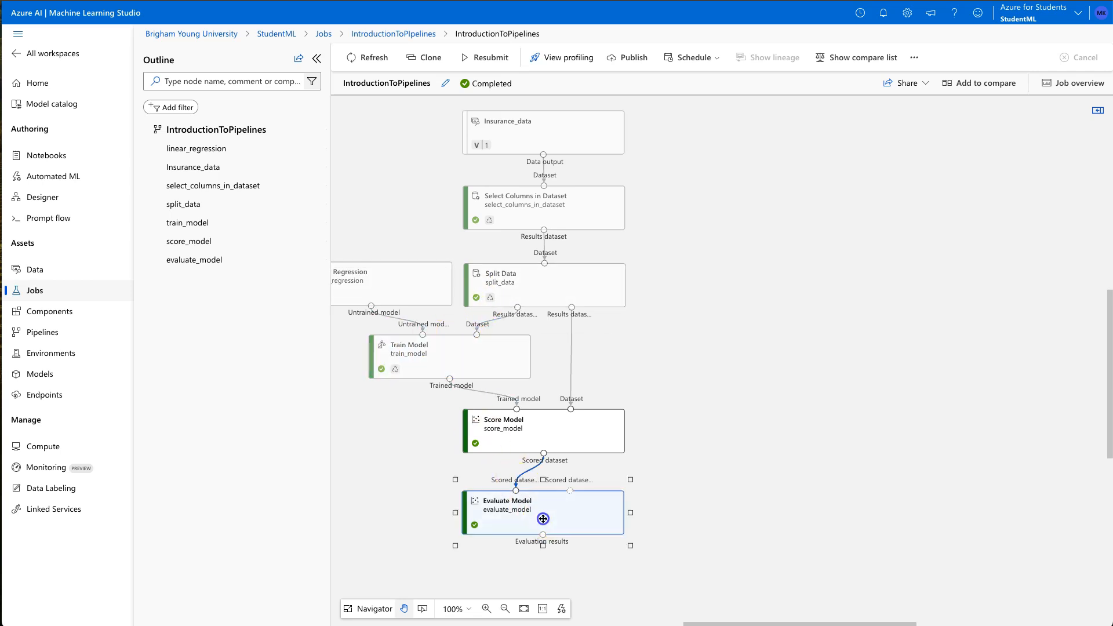
pyautogui.moveTo(730, 623); pyautogui.dragTo(678, 621)
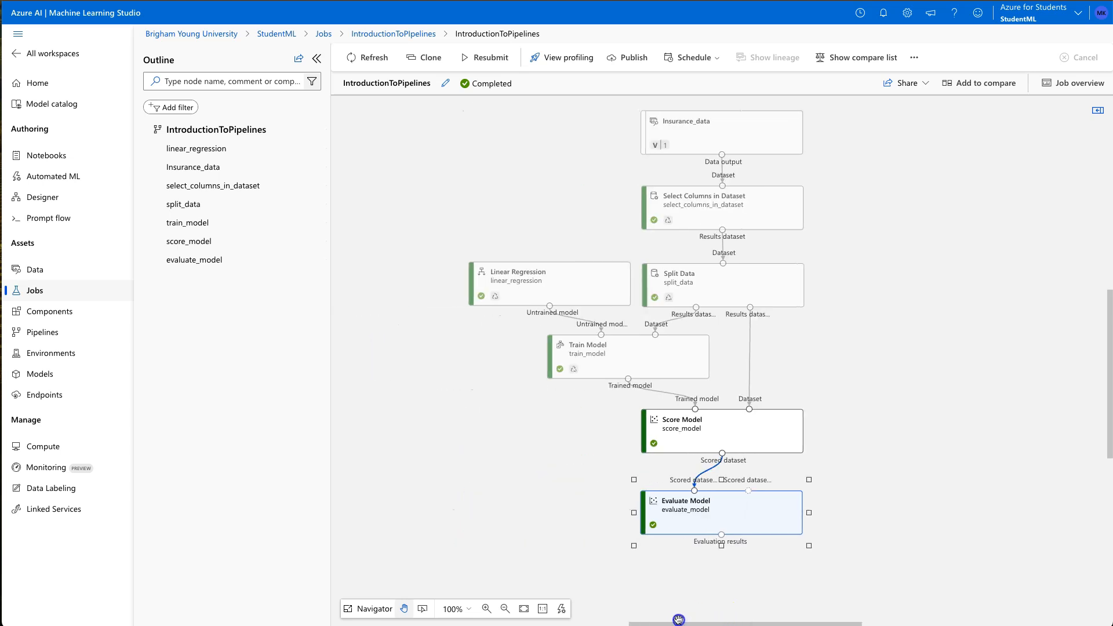
pyautogui.click(542, 503)
pyautogui.scroll(1, 529, 483)
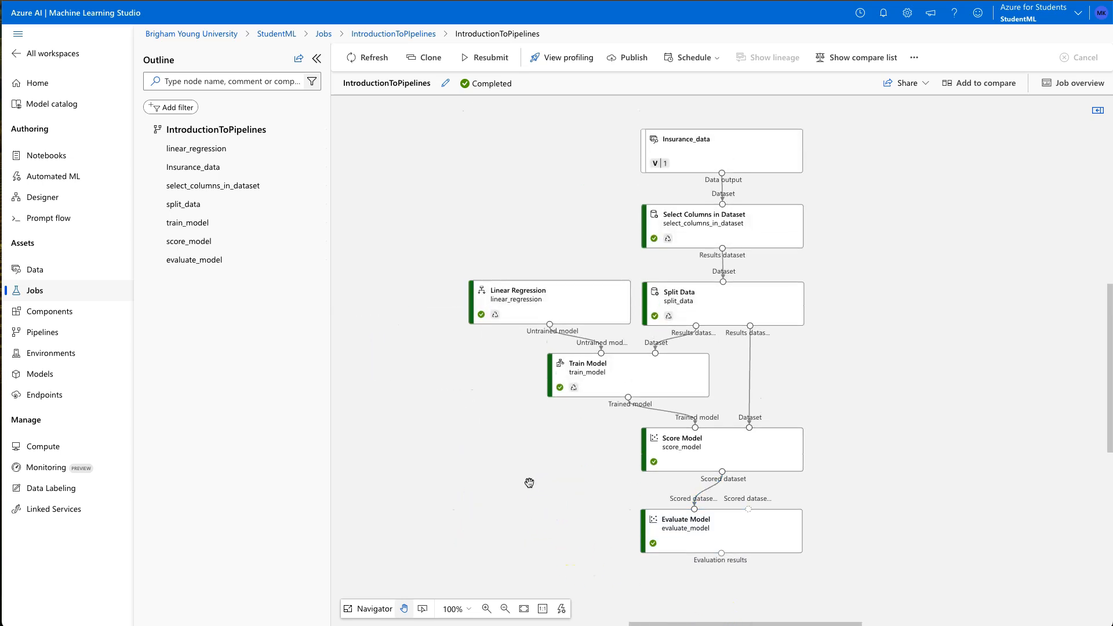